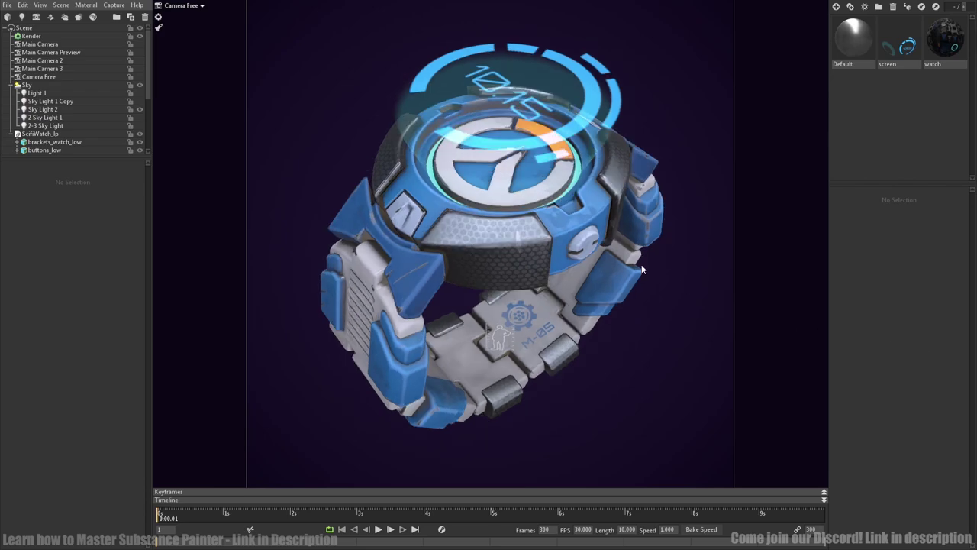
Step: Look through the reference board's environment, weapon, vehicle, character and watch images
left_click(508, 245)
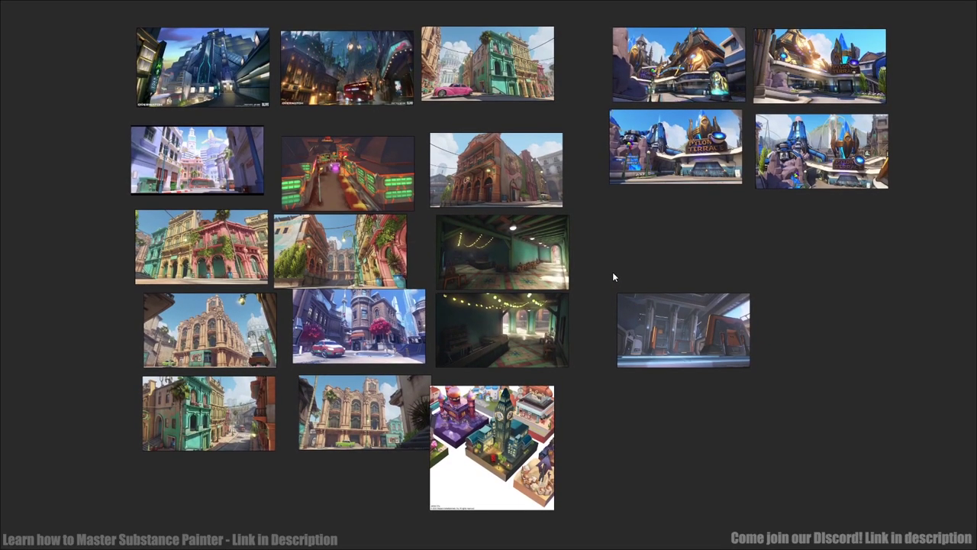
middle_click_drag(612, 272, 727, 288)
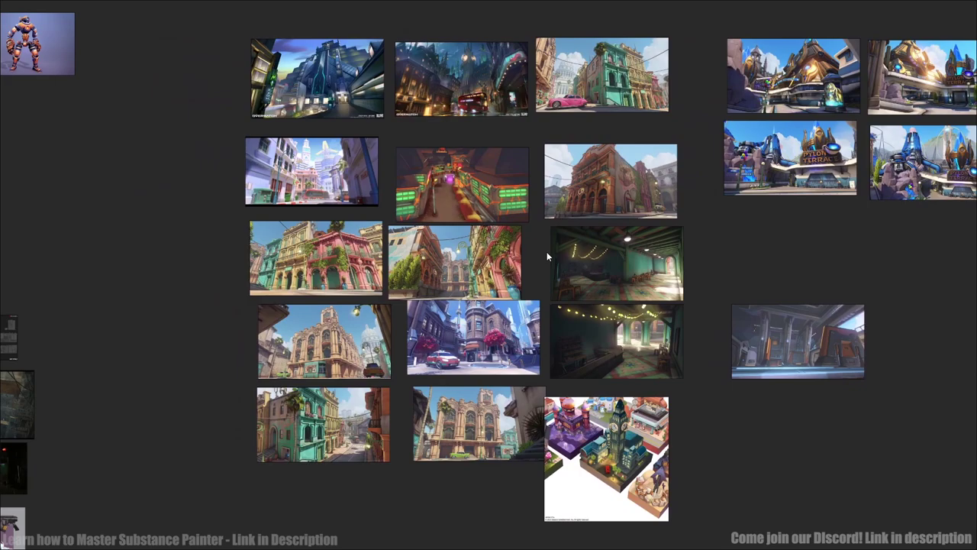
middle_click_drag(354, 227, 756, 223)
middle_click_drag(237, 183, 505, 254)
middle_click_drag(203, 196, 451, 233)
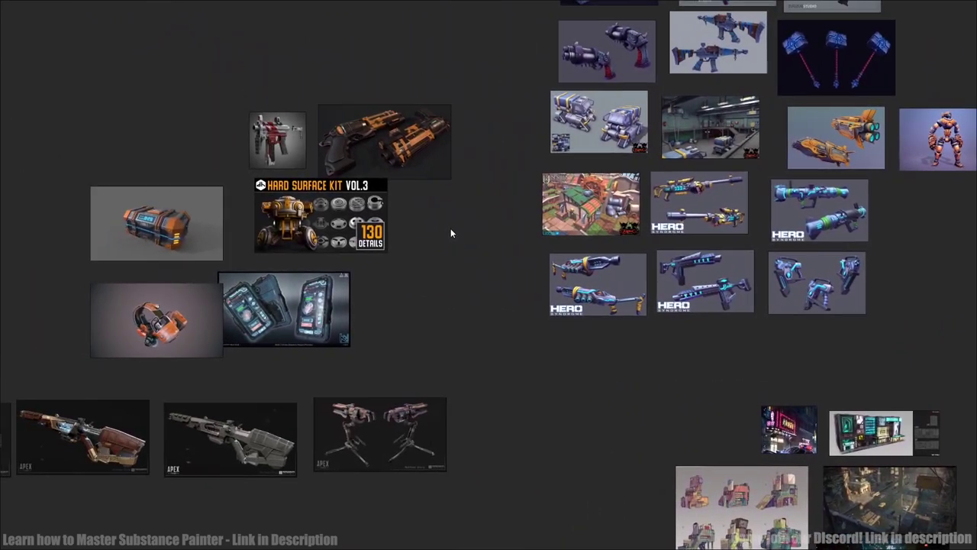
middle_click_drag(234, 168, 508, 237)
middle_click_drag(434, 166, 431, 301)
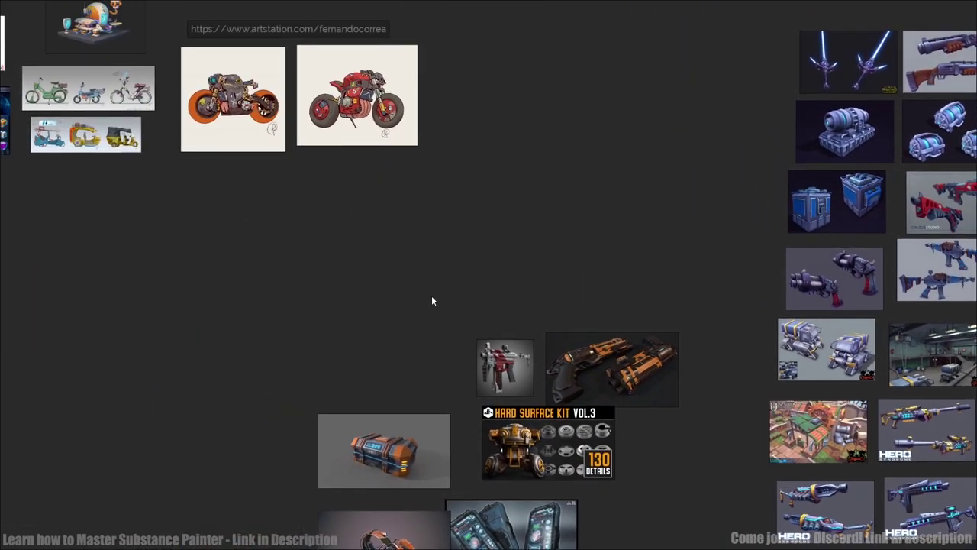
mouse_move(213, 178)
middle_mouse_down()
mouse_move(318, 191)
mouse_move(460, 239)
middle_mouse_up()
mouse_move(292, 101)
middle_mouse_down()
mouse_move(335, 182)
mouse_move(358, 318)
middle_mouse_up()
middle_click_drag(46, 4, 447, 153)
middle_click_drag(157, 87, 513, 203)
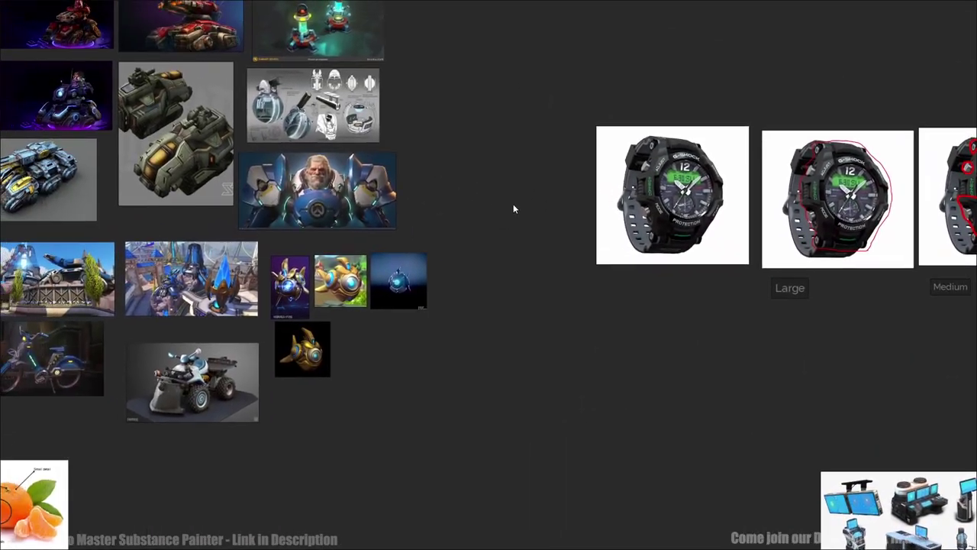
middle_click_drag(452, 168, 658, 296)
middle_click_drag(386, 184, 578, 288)
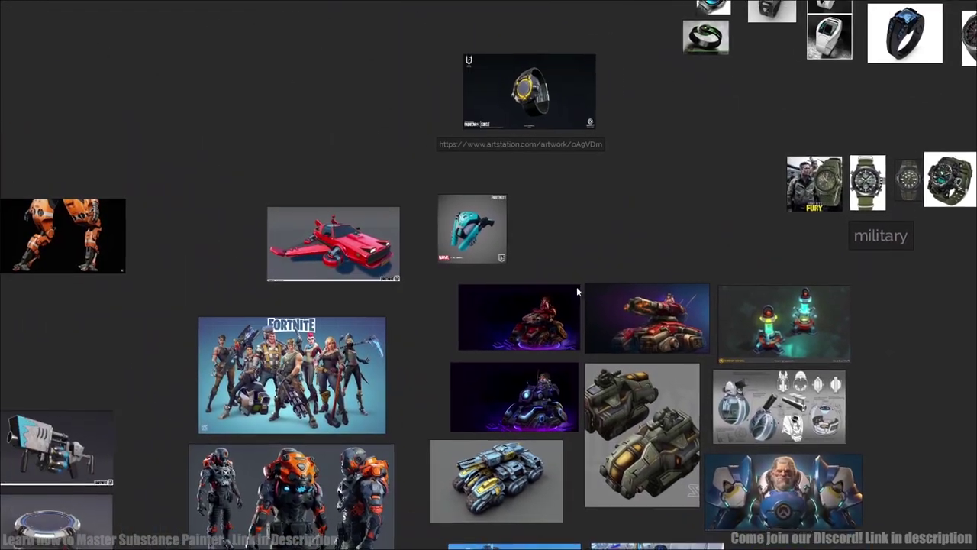
middle_click_drag(504, 175, 436, 464)
scroll(396, 116, "up", 5)
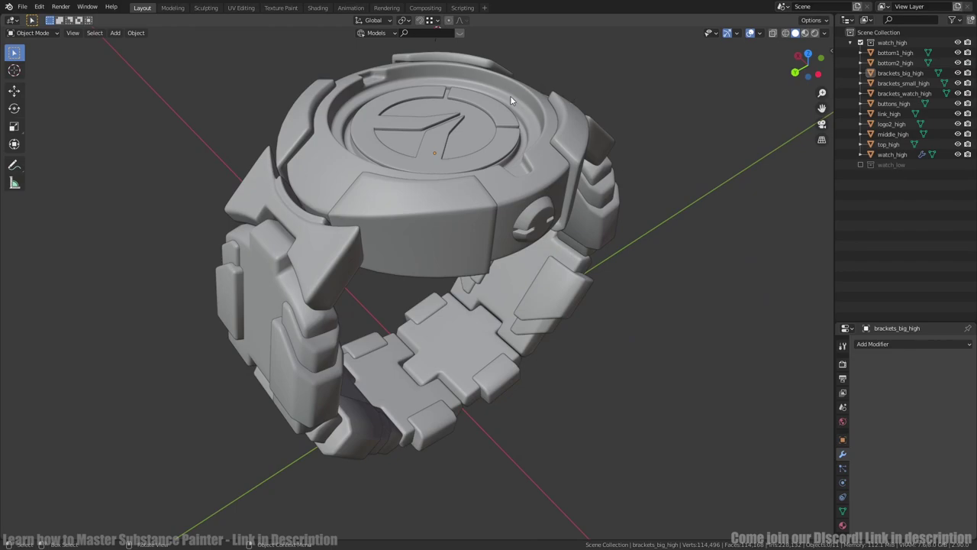
Step: Examine the high-poly watch's strap links and small brackets from the side and from underneath
middle_click_drag(531, 199, 319, 307)
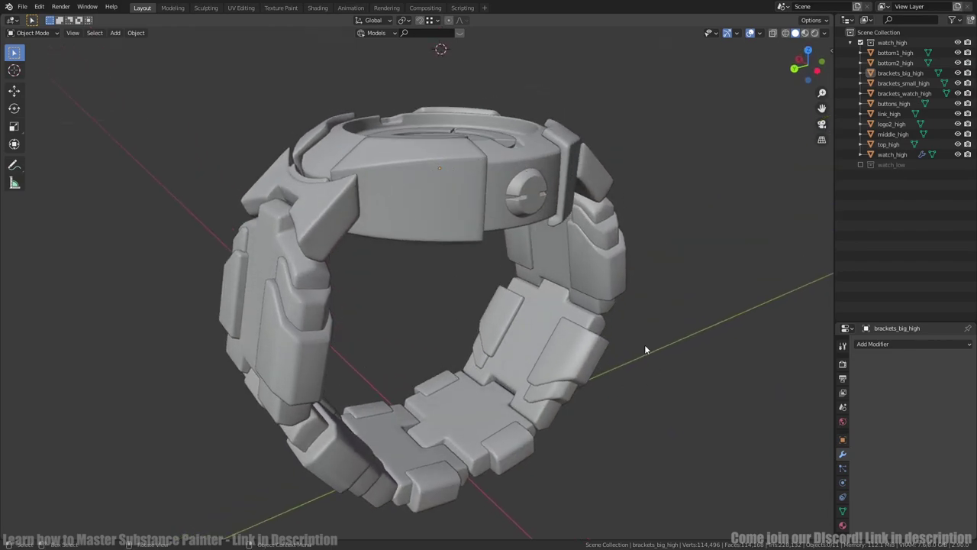
middle_click_drag(645, 349, 377, 223)
left_click(309, 268)
left_click(314, 287)
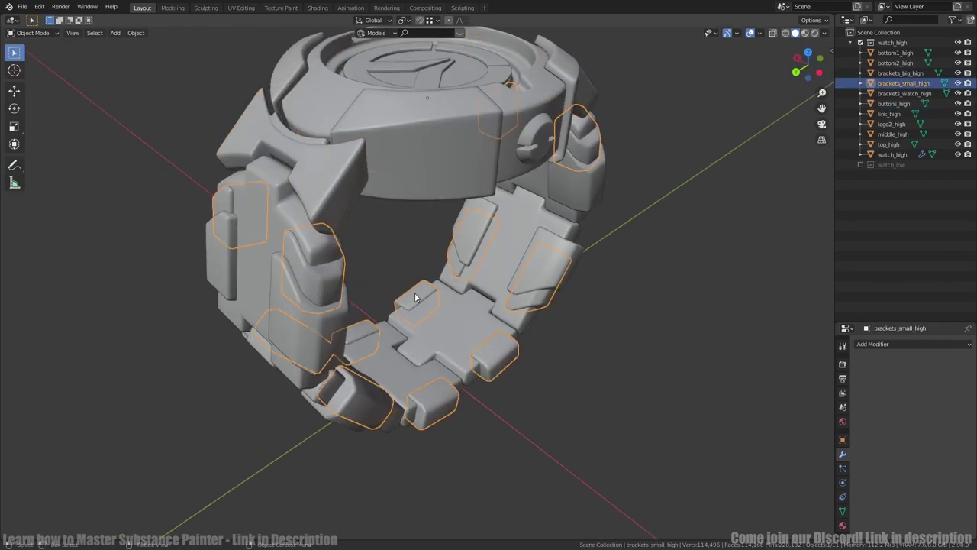
middle_click_drag(416, 298, 513, 268)
left_click(444, 237)
middle_click_drag(489, 200, 512, 107)
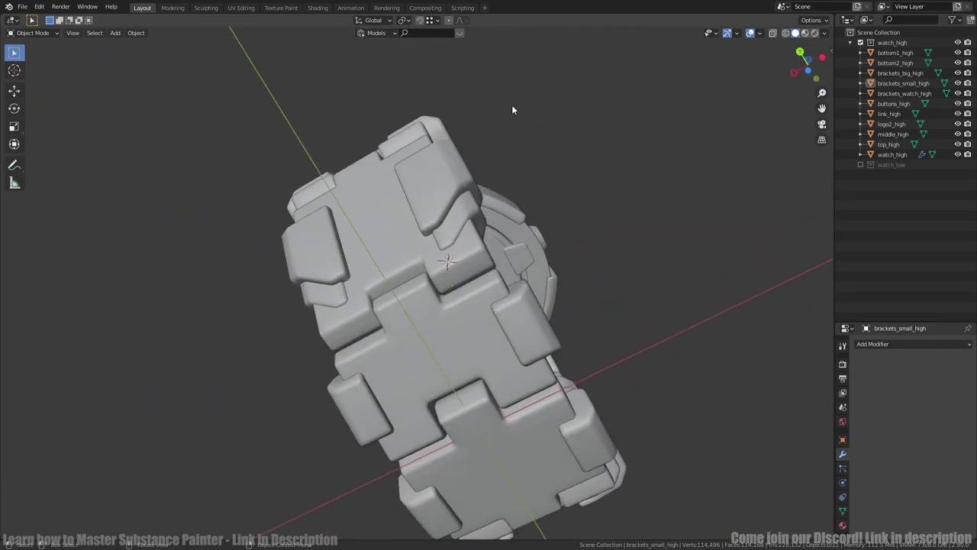
middle_click_drag(510, 196, 566, 131)
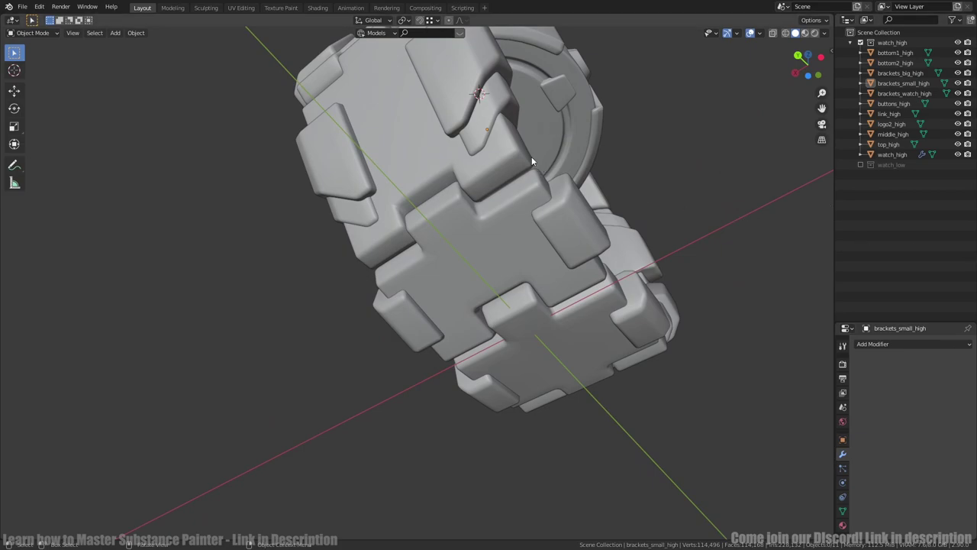
Step: Examine the high-poly watch's face, the joint between case and strap bracket, and the underside of the case
middle_click_drag(530, 158, 565, 324)
key("KP_7")
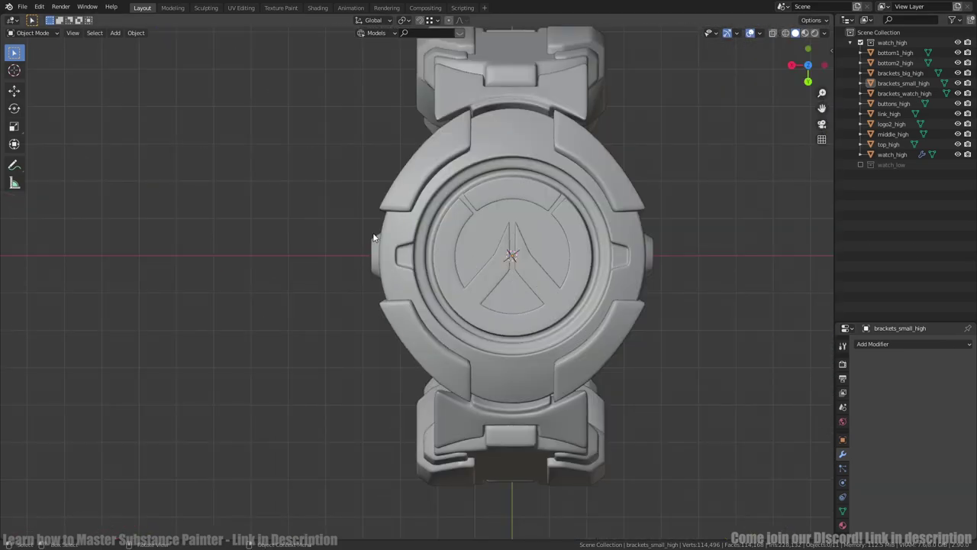
middle_click_drag(562, 410, 462, 349)
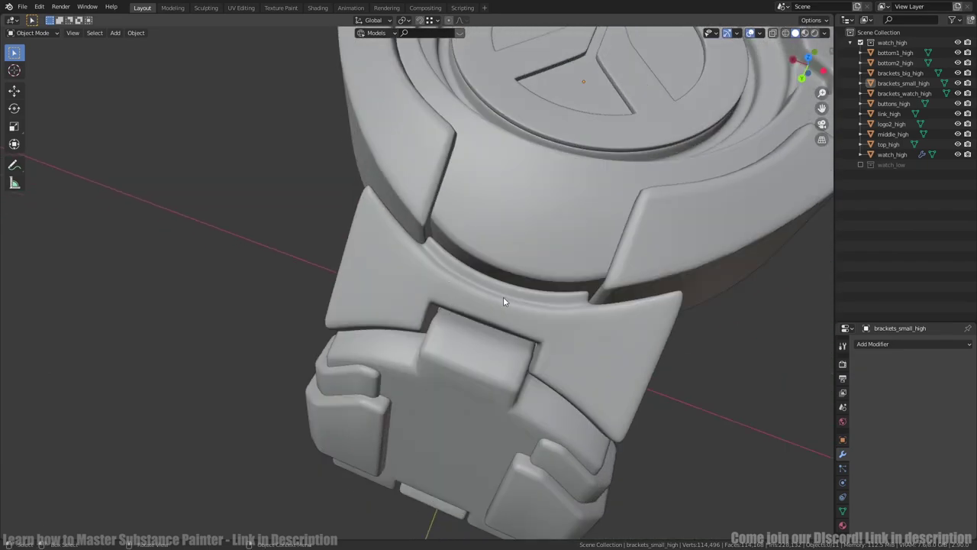
middle_click_drag(447, 266, 364, 242)
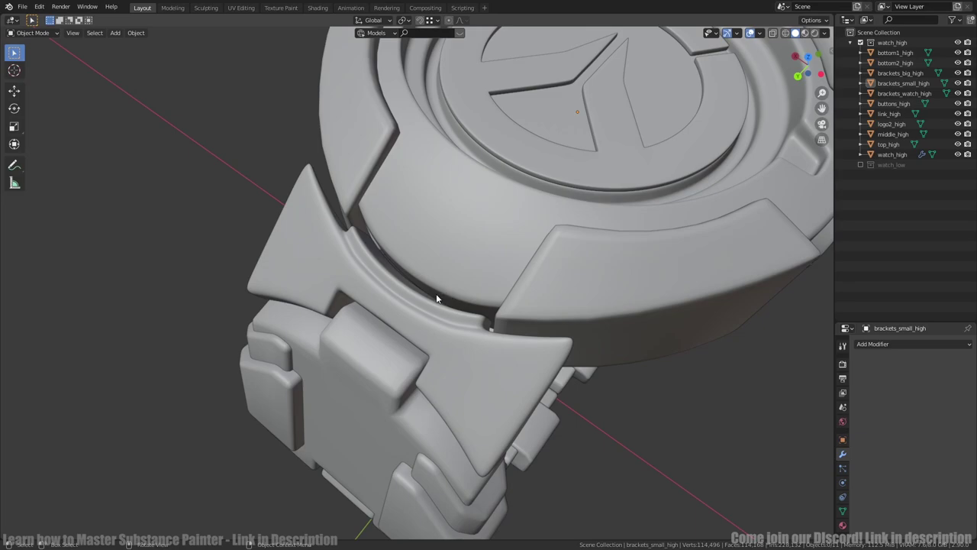
middle_click_drag(436, 298, 430, 323)
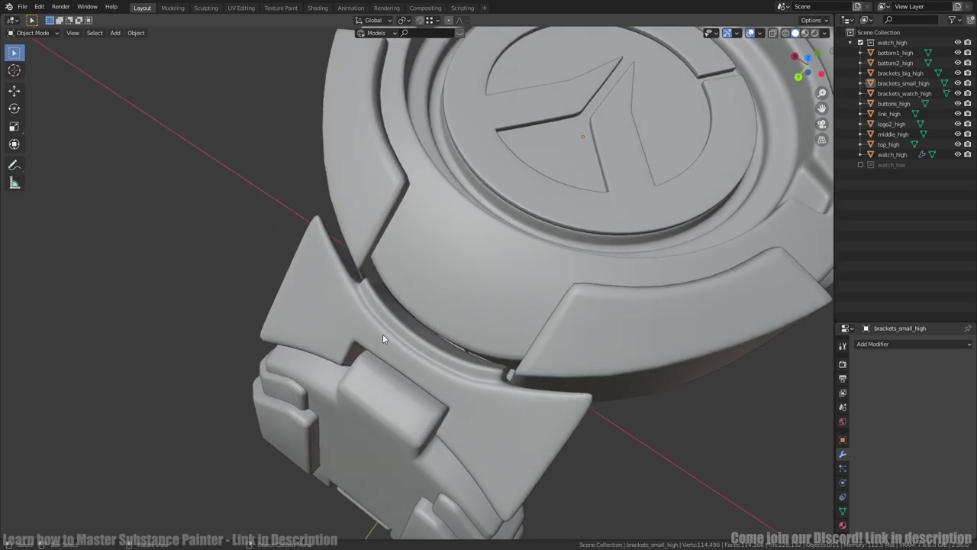
key("KP_7")
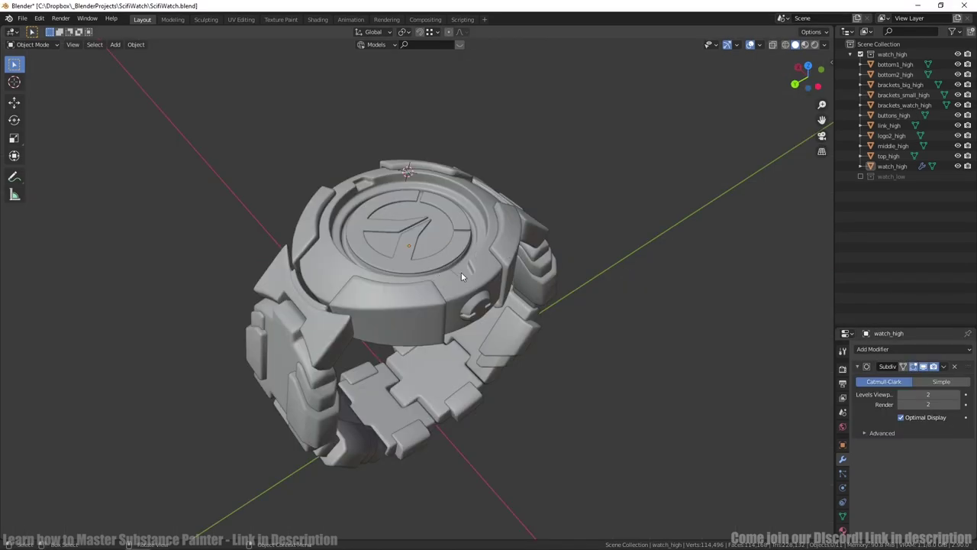
middle_click_drag(461, 272, 448, 261)
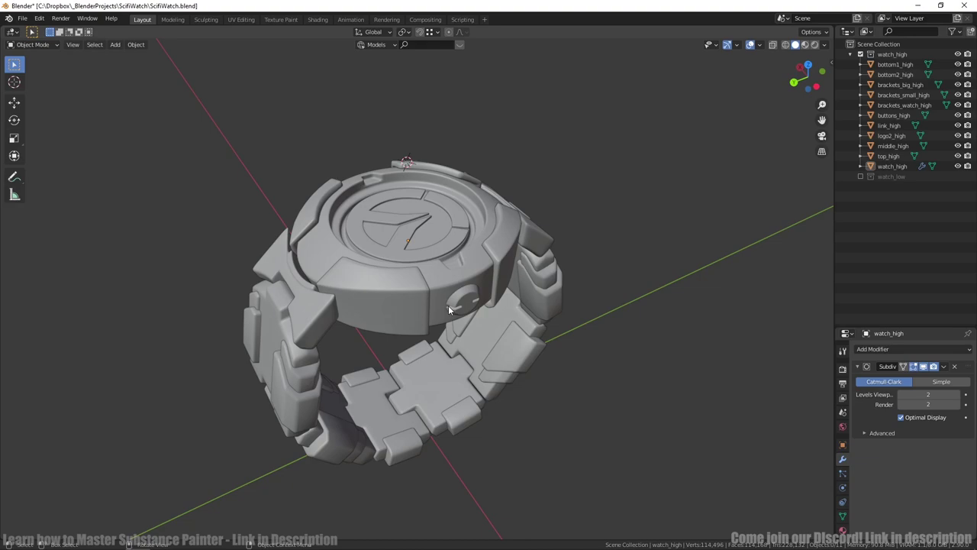
middle_click_drag(449, 309, 449, 184)
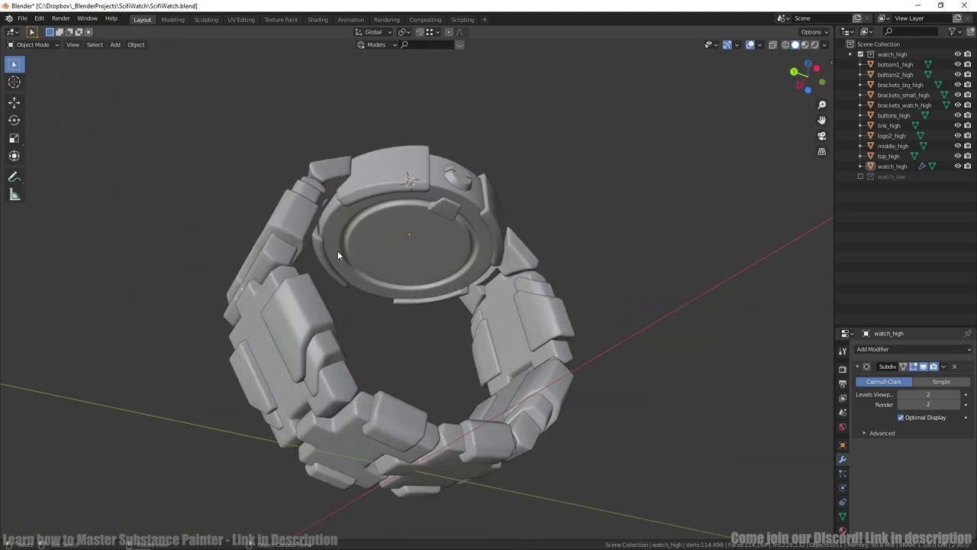
middle_click_drag(338, 254, 588, 383)
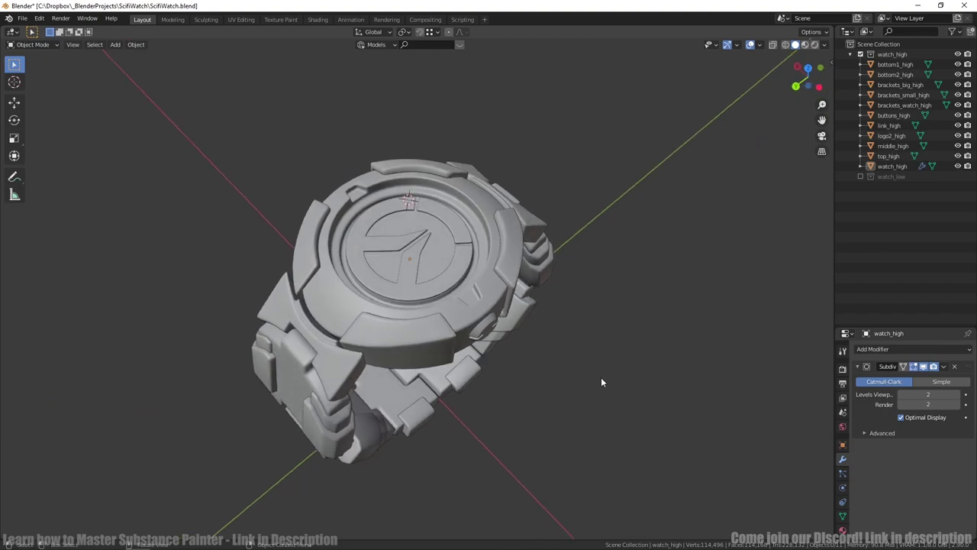
Step: Select all watch parts and examine the high-poly and low-poly meshes in Edit Mode
key("a")
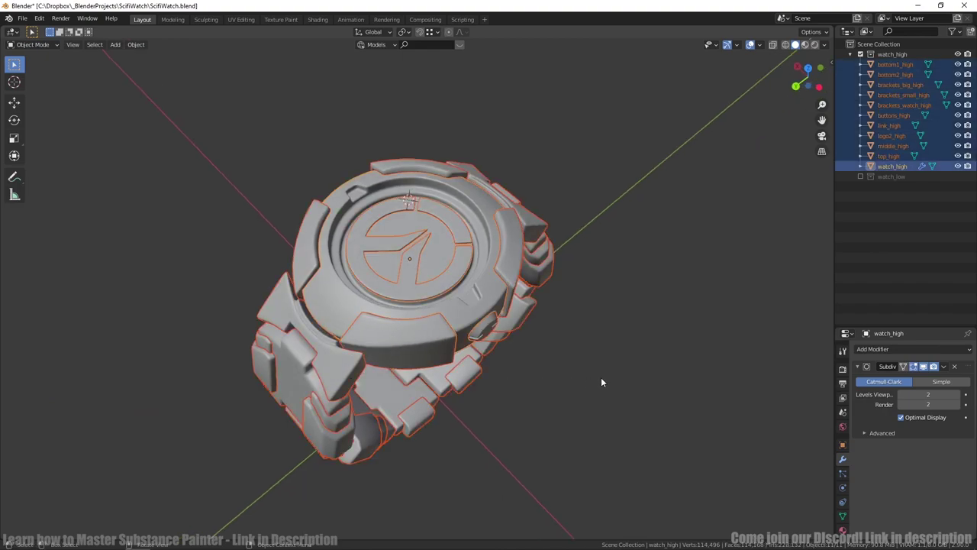
key("Tab")
middle_click_drag(534, 352, 547, 330)
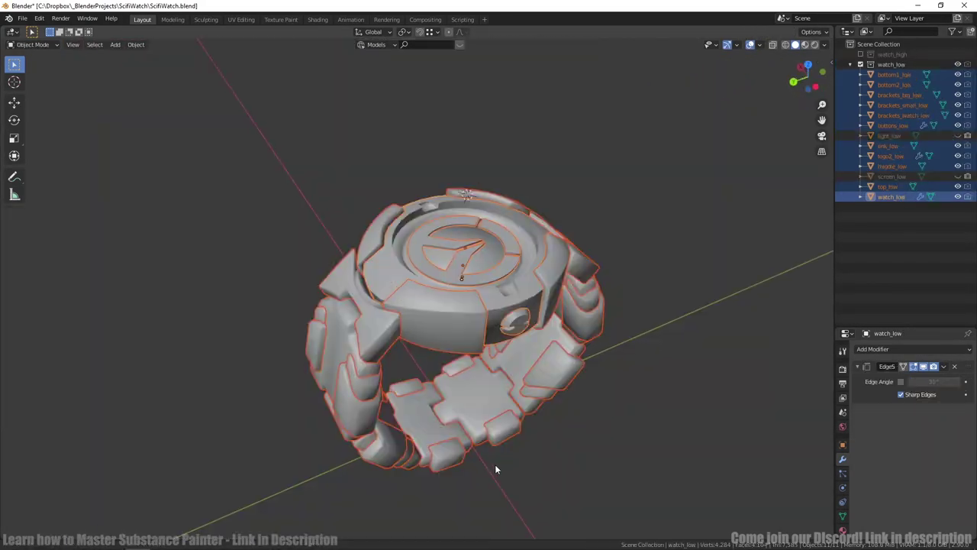
key("Tab")
middle_click_drag(502, 458, 518, 344, "ctrl")
key("Tab")
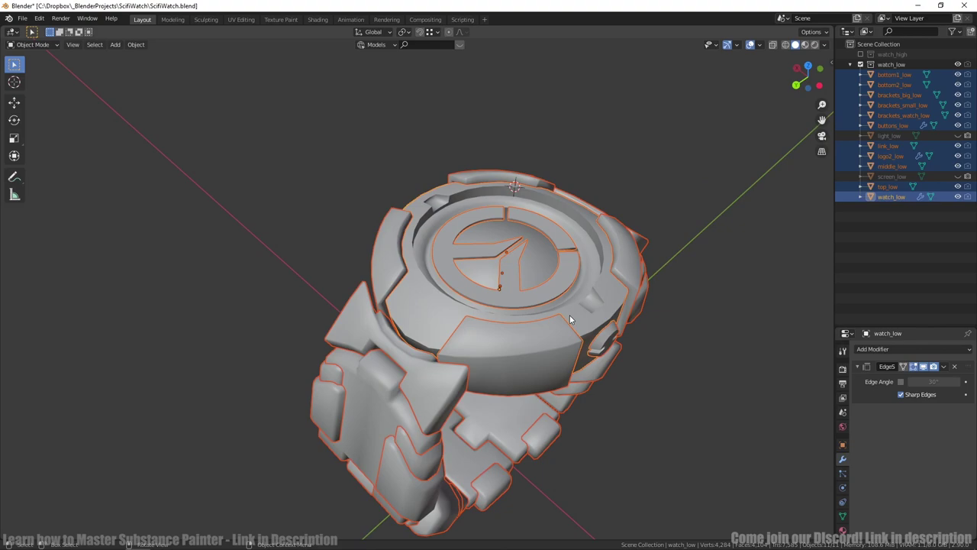
Step: Select the watch_low body and check its normals settings and Edge Split modifier
left_click(589, 323)
left_click(587, 321)
middle_click_drag(587, 321, 595, 329)
left_click(842, 515)
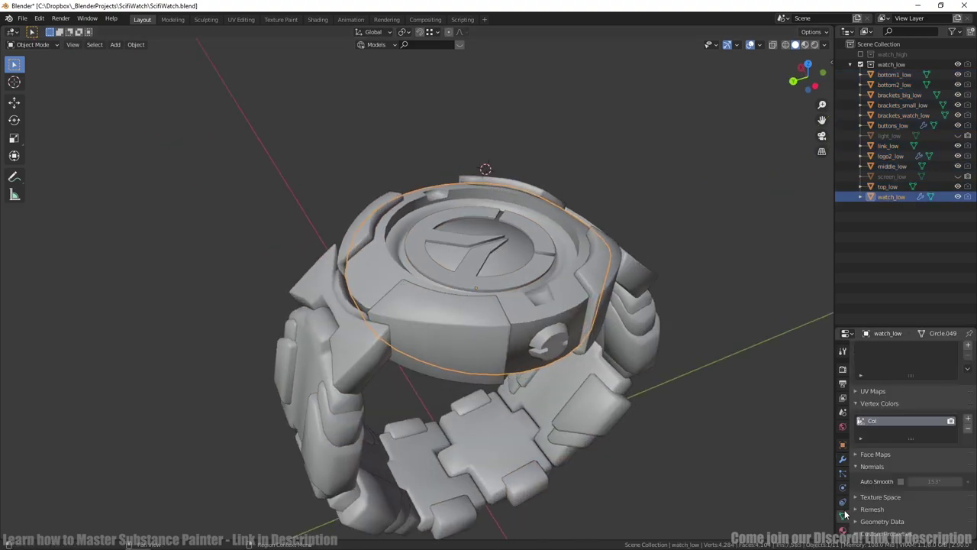
left_click(843, 459)
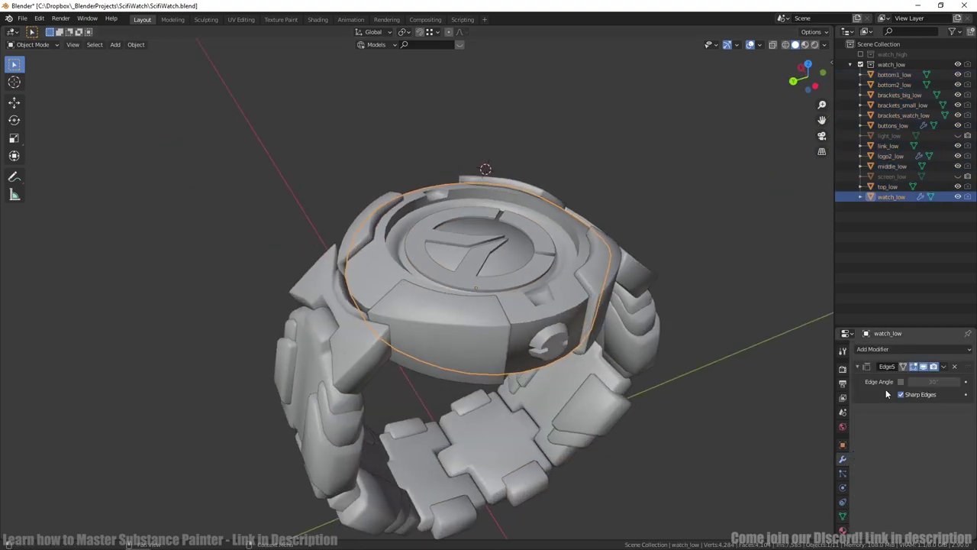
Step: Show the watch_low mesh in Edit Mode and compare its sharp edges with its seams by toggling the seam overlay off and on
left_click(760, 44)
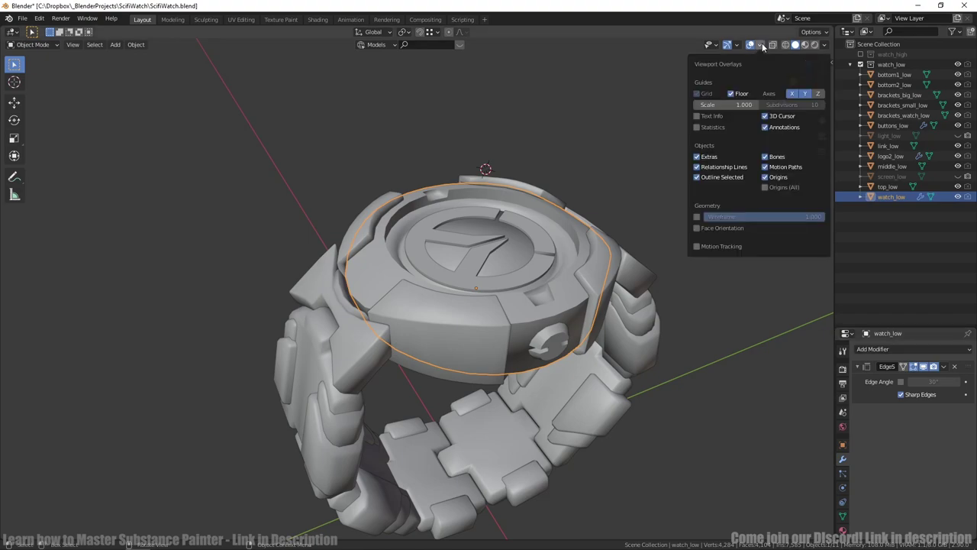
key("Tab")
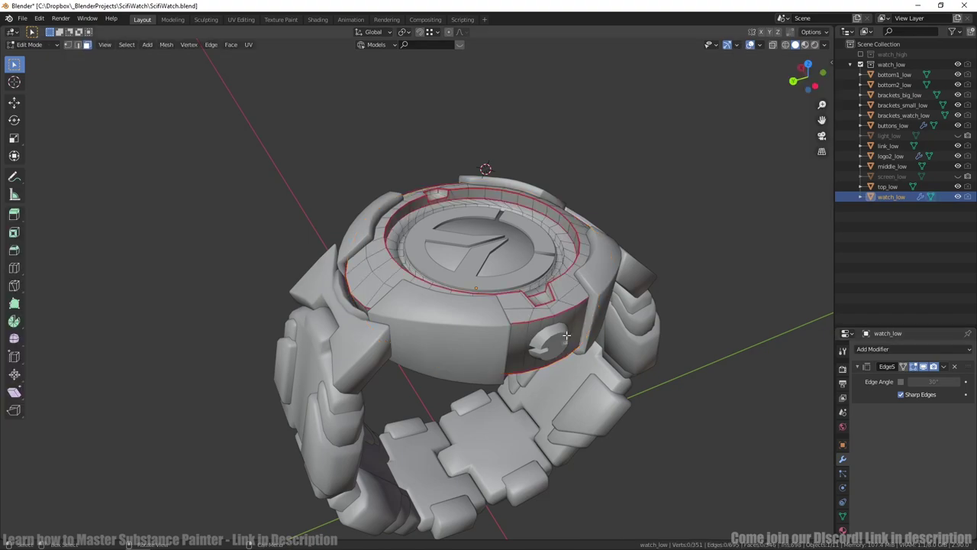
left_click(760, 44)
left_click(814, 289)
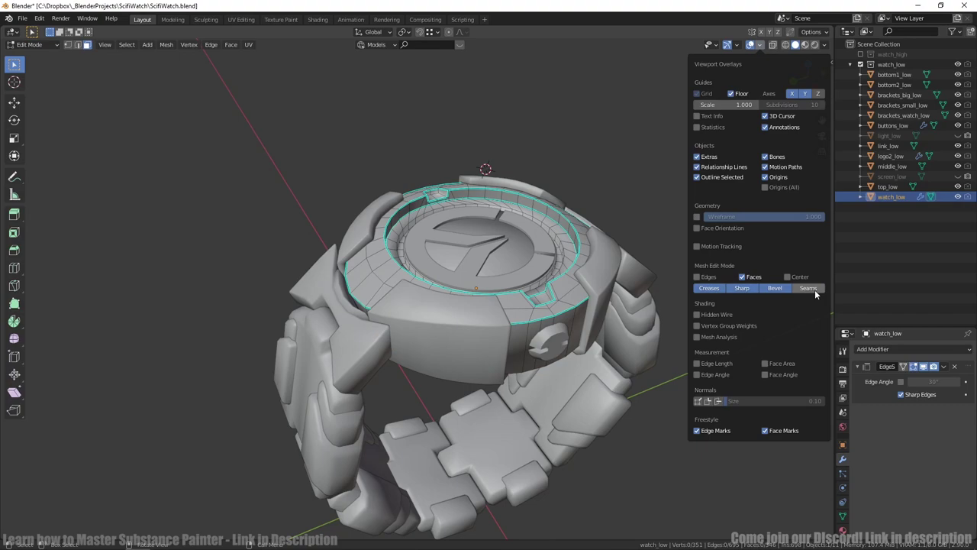
left_click(814, 290)
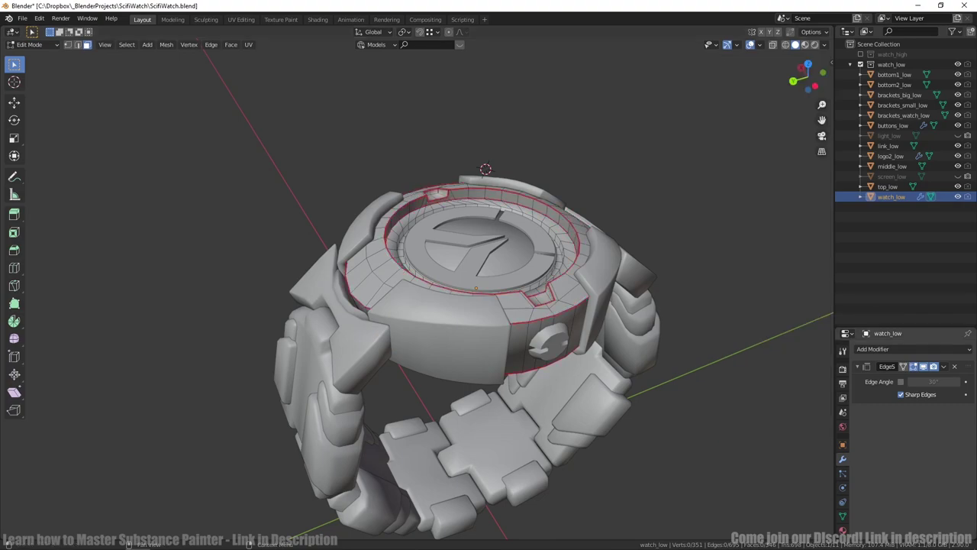
Step: Display the UV layout of all low-poly watch parts in the UV Editing workspace
left_click(241, 19)
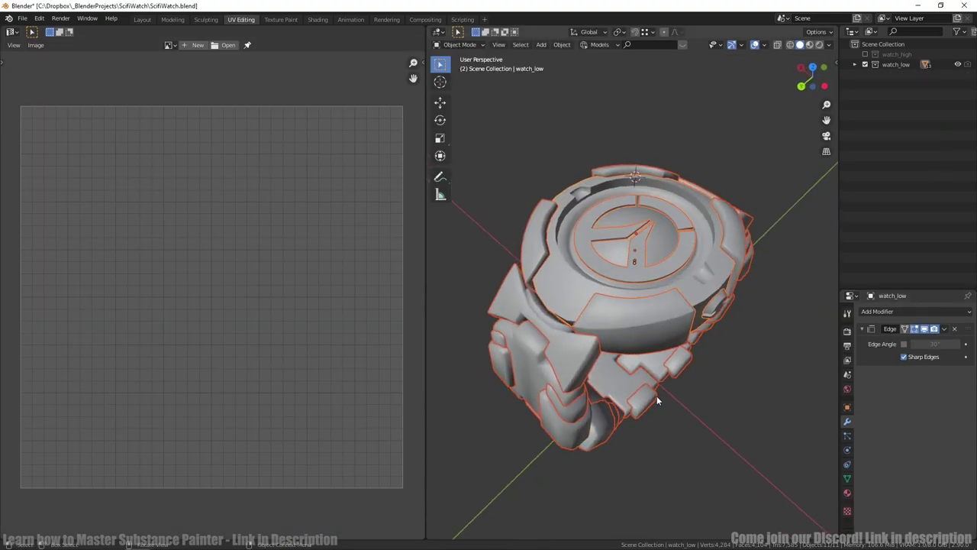
mouse_move(657, 395)
middle_mouse_down()
mouse_move(641, 377)
mouse_move(657, 373)
mouse_move(647, 380)
middle_mouse_up()
key("Tab")
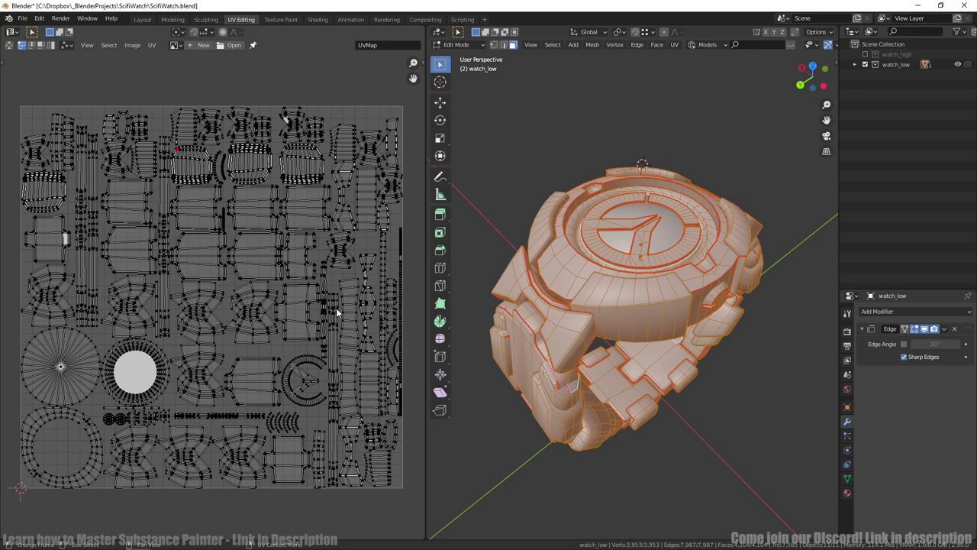
Step: Enable the UV stretching display and examine the distortion of the low-poly watch's UV islands
key("n")
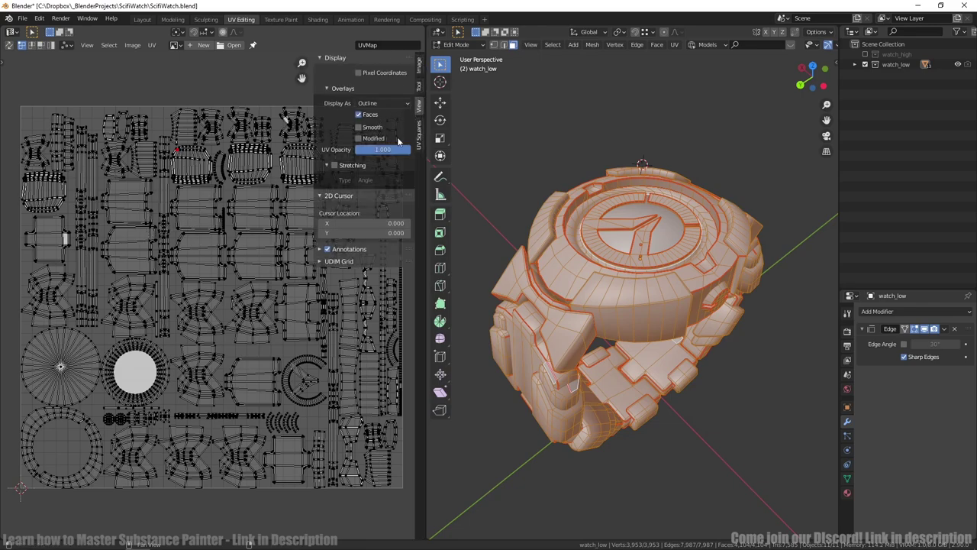
left_click(335, 164)
key("n")
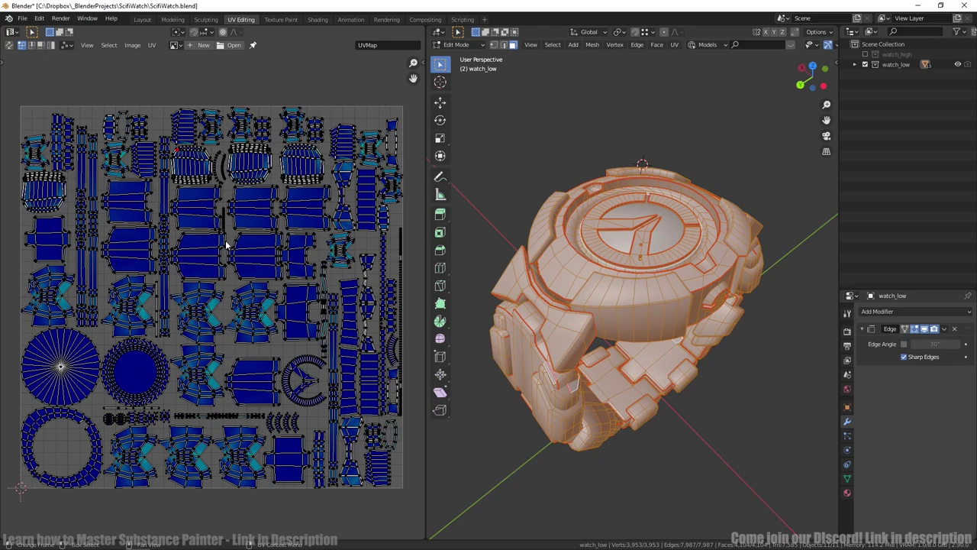
scroll(226, 243, "up", 2)
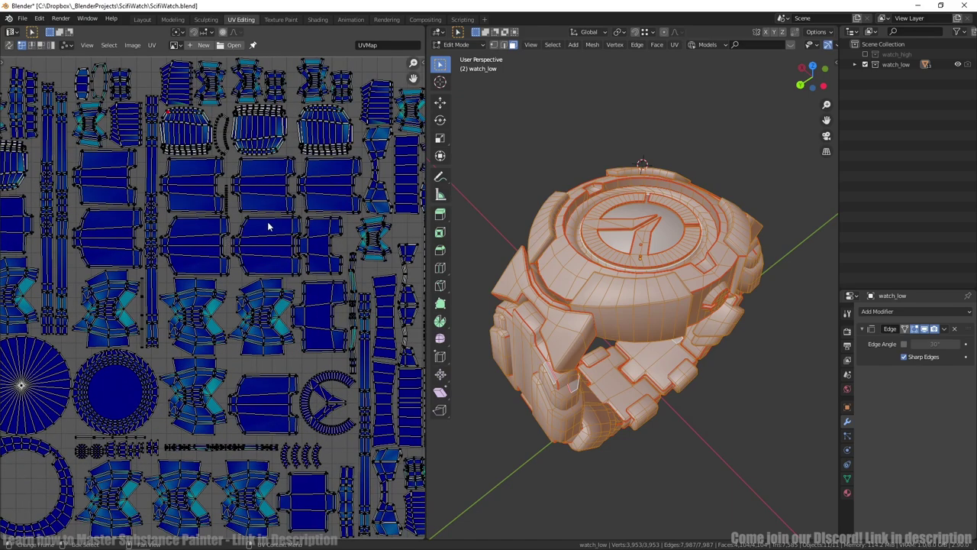
middle_click_drag(270, 228, 236, 277)
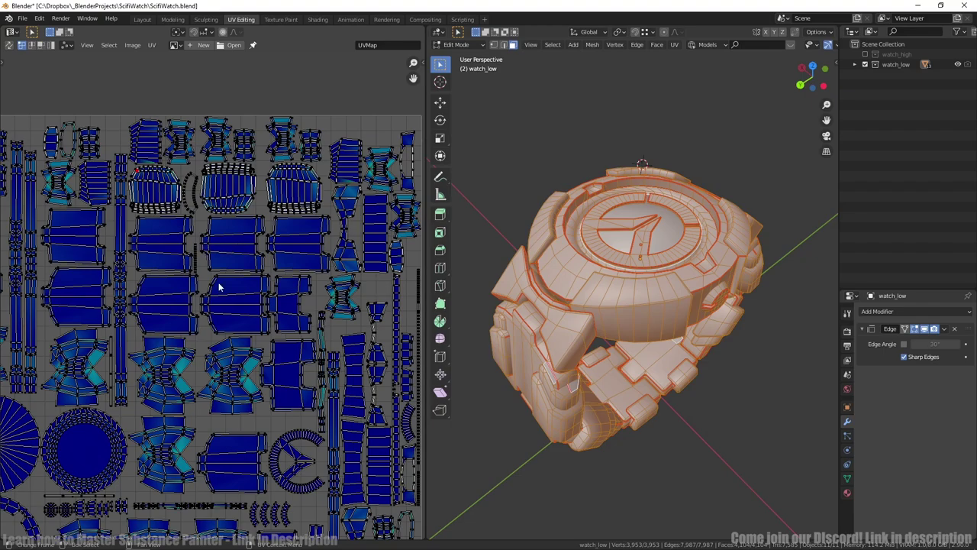
scroll(211, 234, "up", 3)
scroll(246, 227, "down", 3)
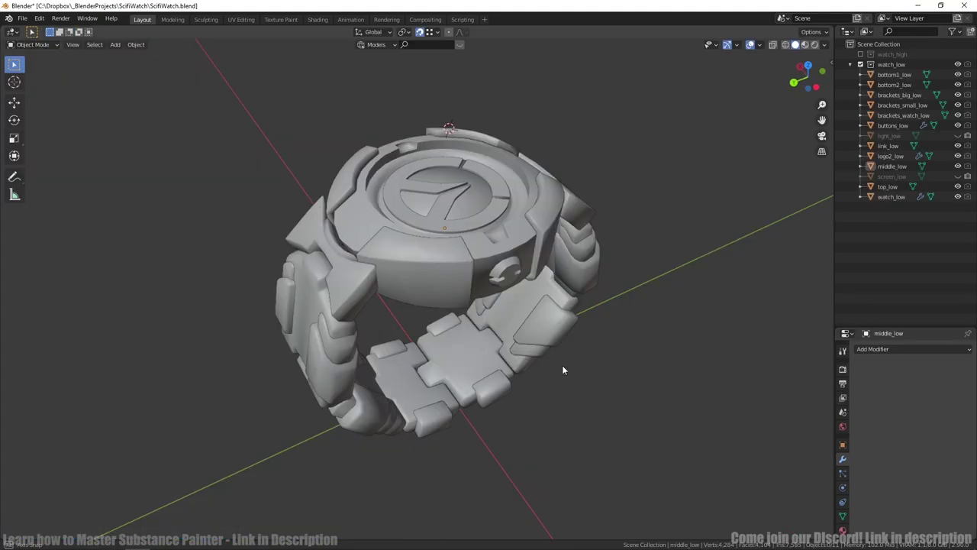
Step: Select the brackets_watch_low object and fill it with a yellow vertex color in Vertex Paint mode
middle_click_drag(563, 370, 612, 353)
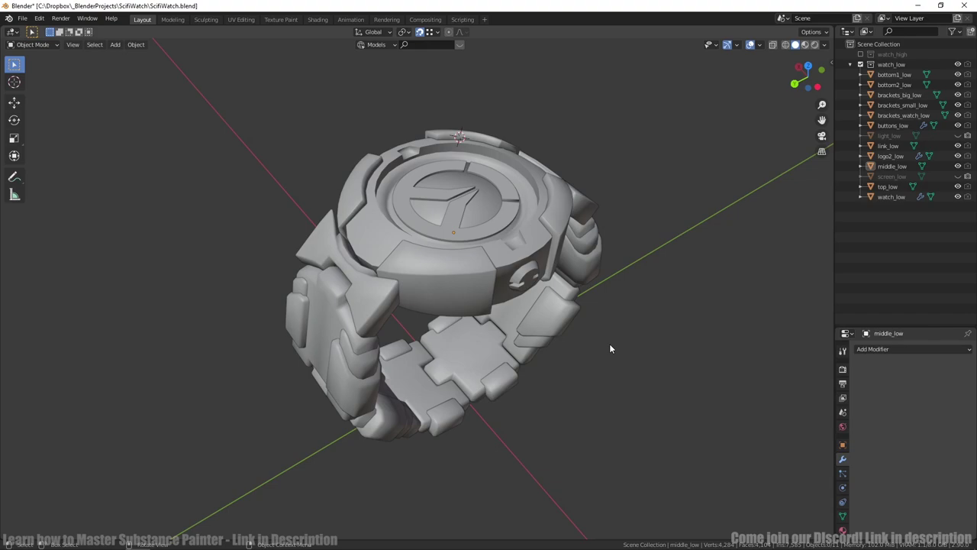
middle_click_drag(608, 344, 596, 323)
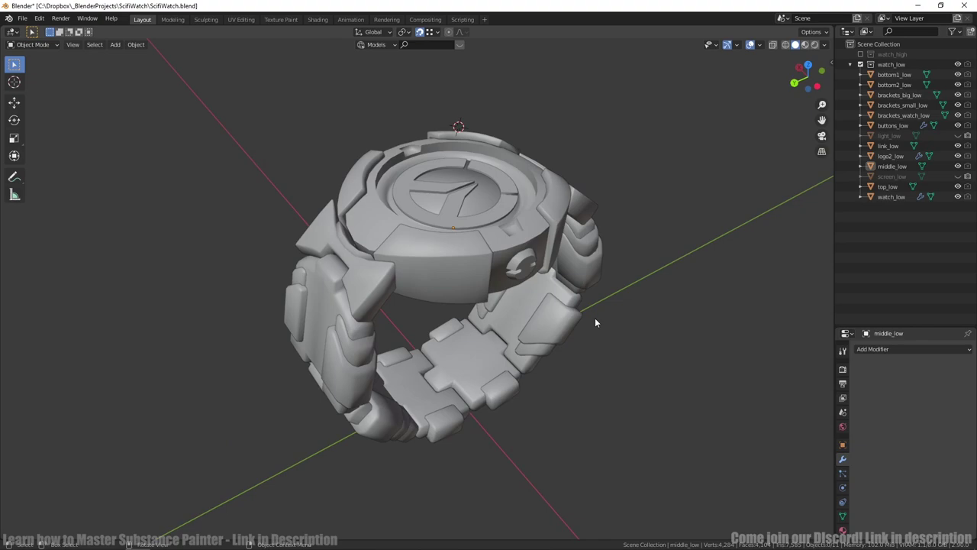
middle_click_drag(595, 323, 609, 324)
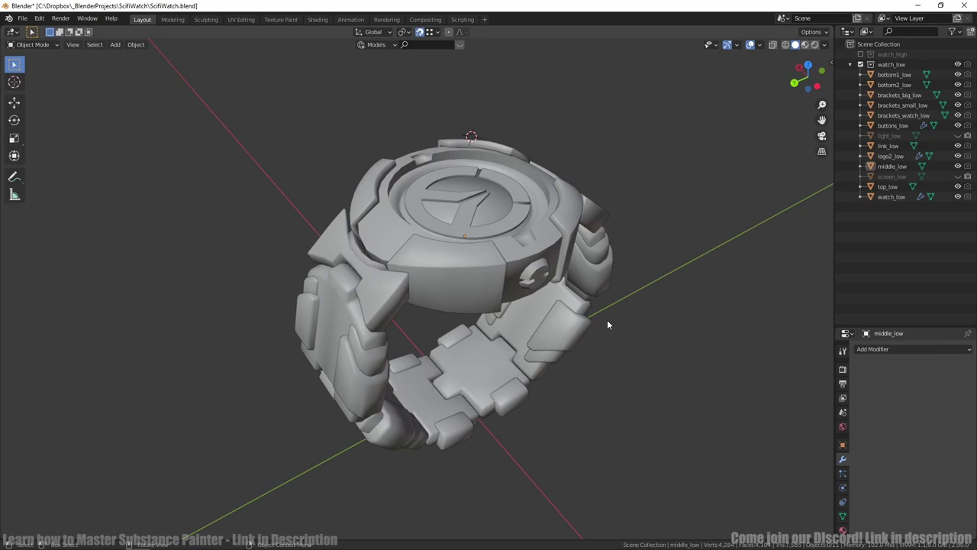
left_click(564, 233)
key("ctrl+Tab")
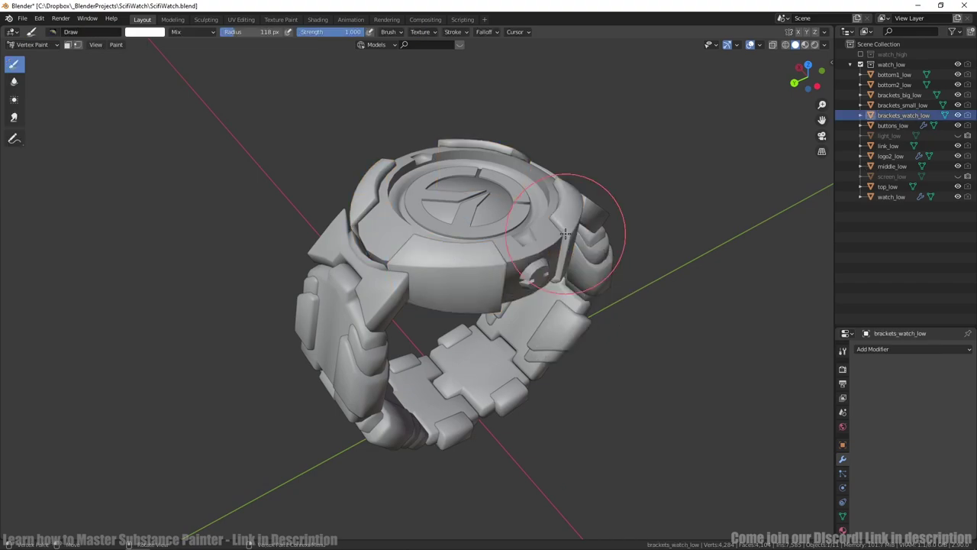
left_click(144, 31)
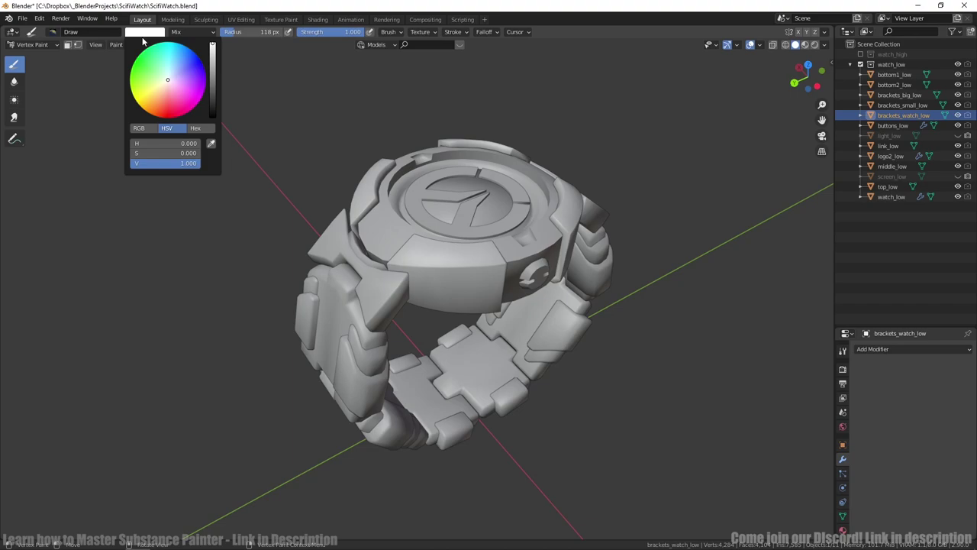
left_click(140, 98)
middle_click_drag(489, 218, 496, 211)
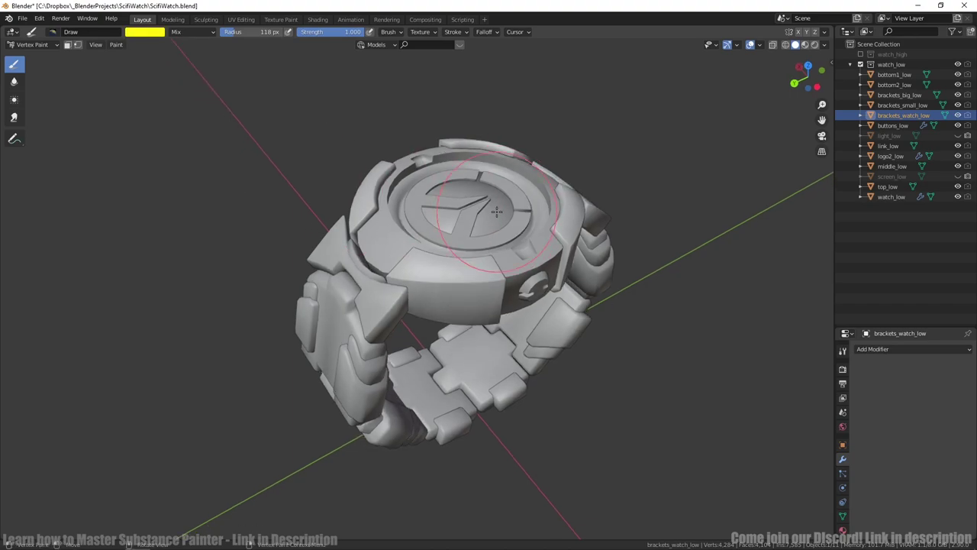
key("shift+k")
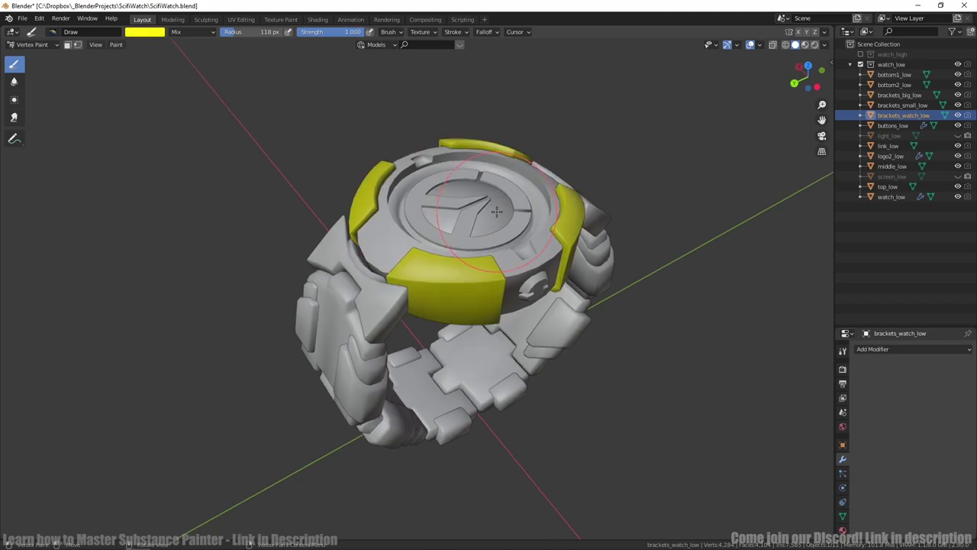
Step: Return brackets_watch_low to Object Mode and set the viewport shading color to Vertex
key("ctrl+Tab")
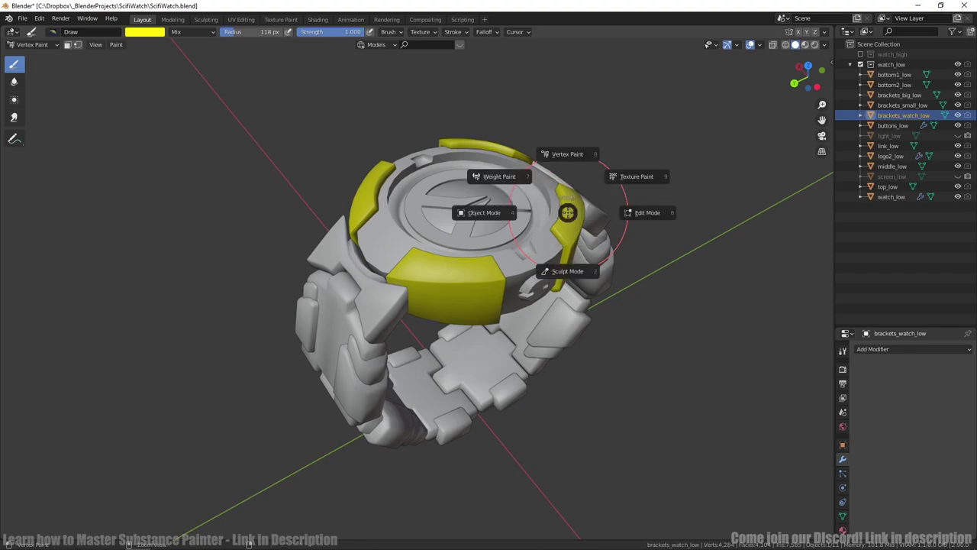
left_click(485, 212)
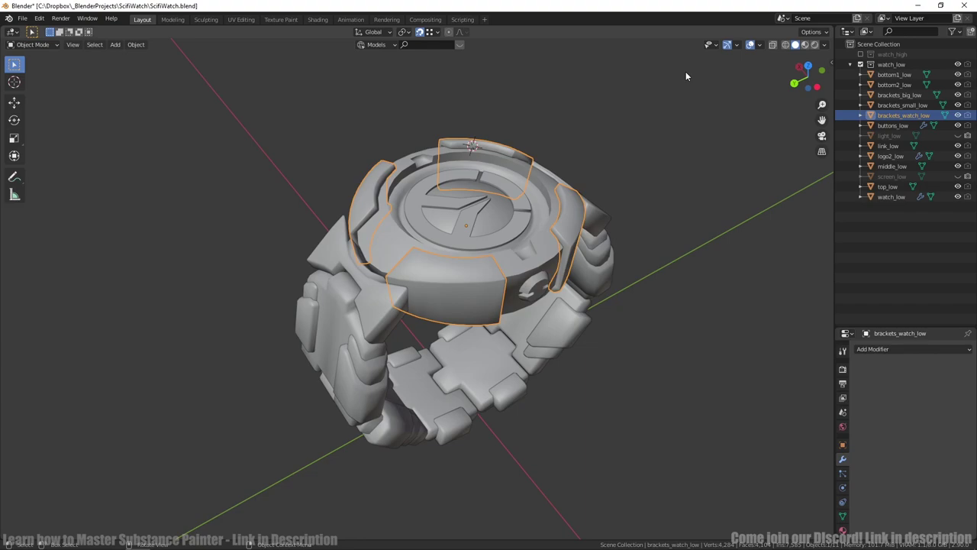
left_click(824, 44)
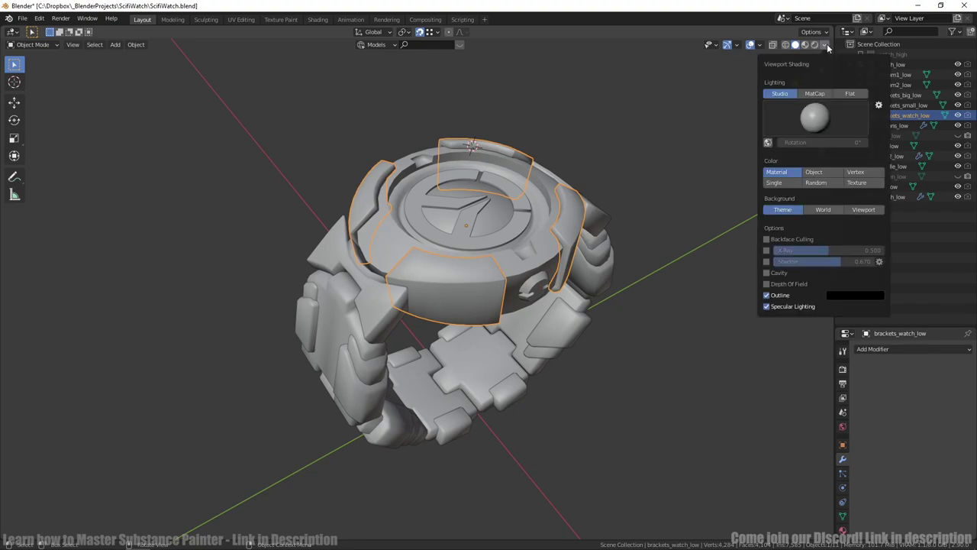
left_click(850, 175)
left_click(703, 216)
middle_click_drag(704, 217, 715, 210)
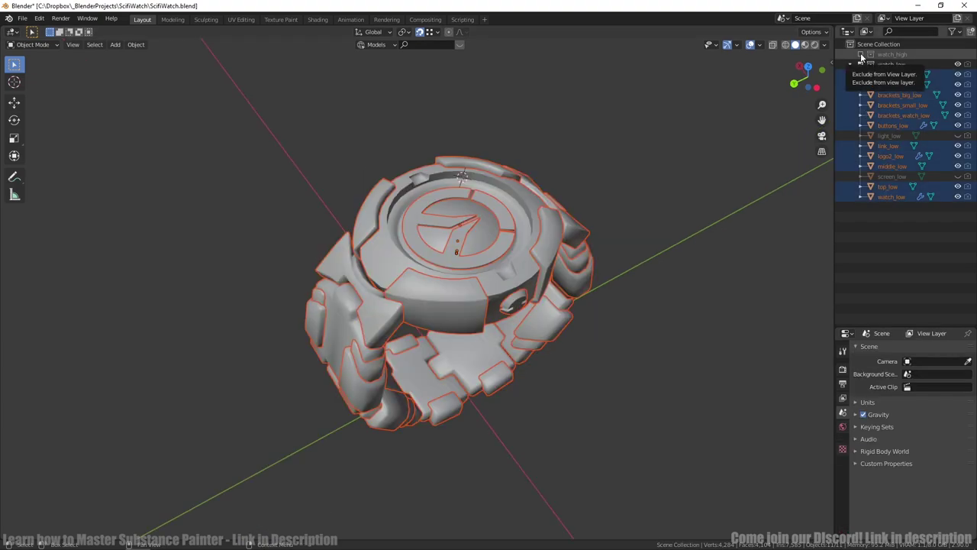
Step: Compare the high-poly and low-poly watches by briefly including the watch_high collection and excluding it again
left_click(861, 56)
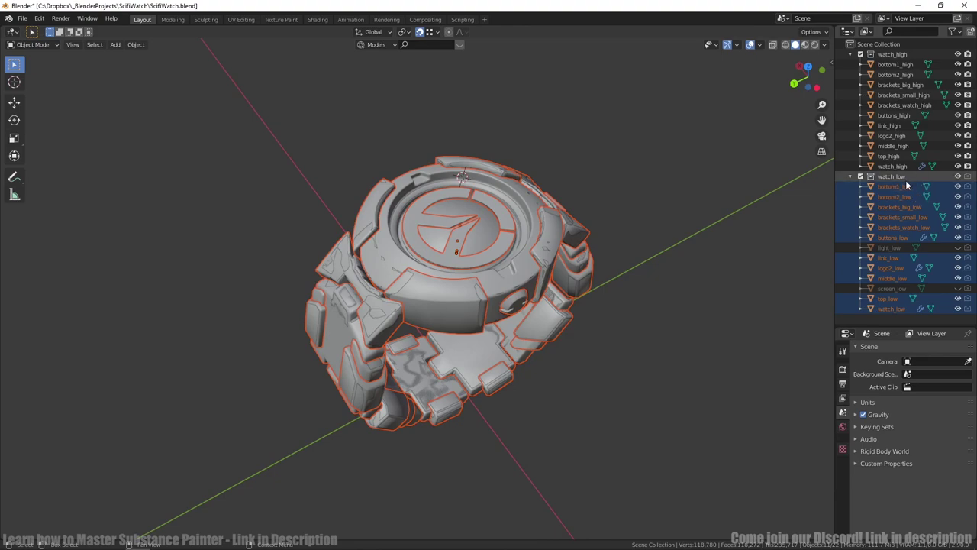
left_click(860, 55)
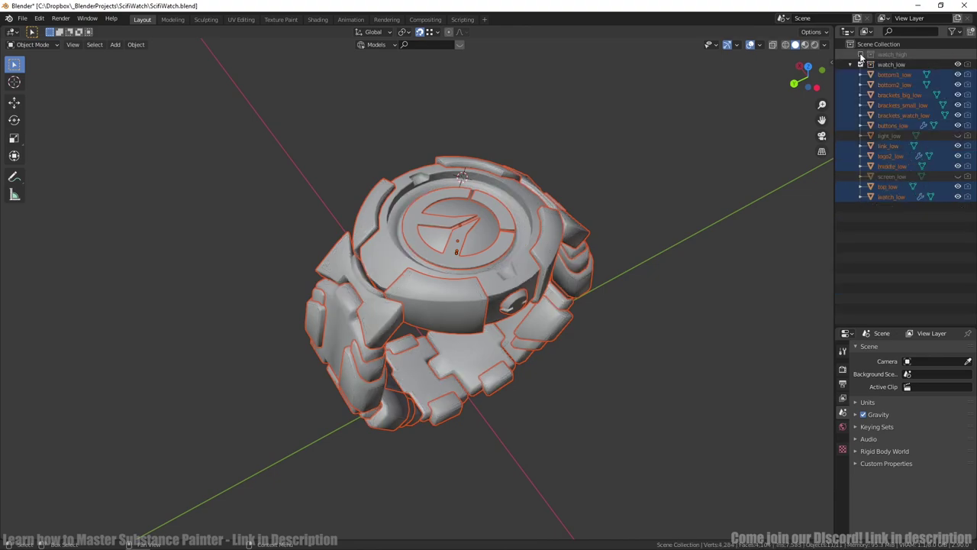
middle_click_drag(764, 183, 535, 305)
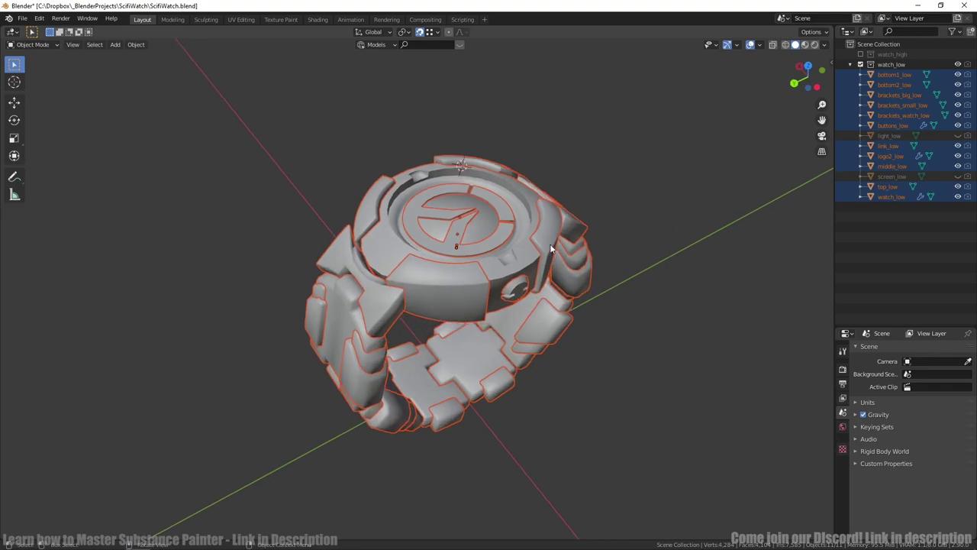
Step: Set up an FBX export limited to selected objects of type Mesh for the low-poly watch, and cancel it
left_click(21, 19)
mouse_move(52, 167)
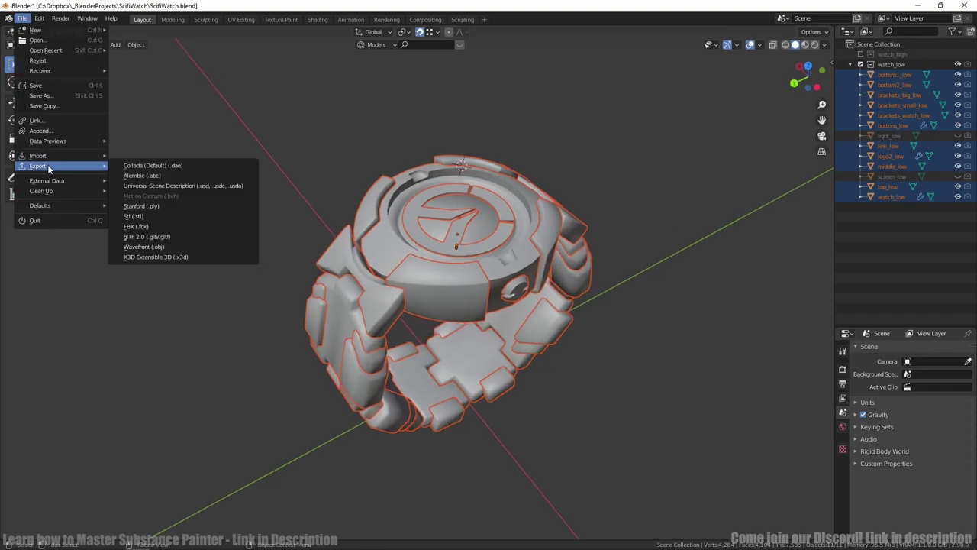
left_click(167, 227)
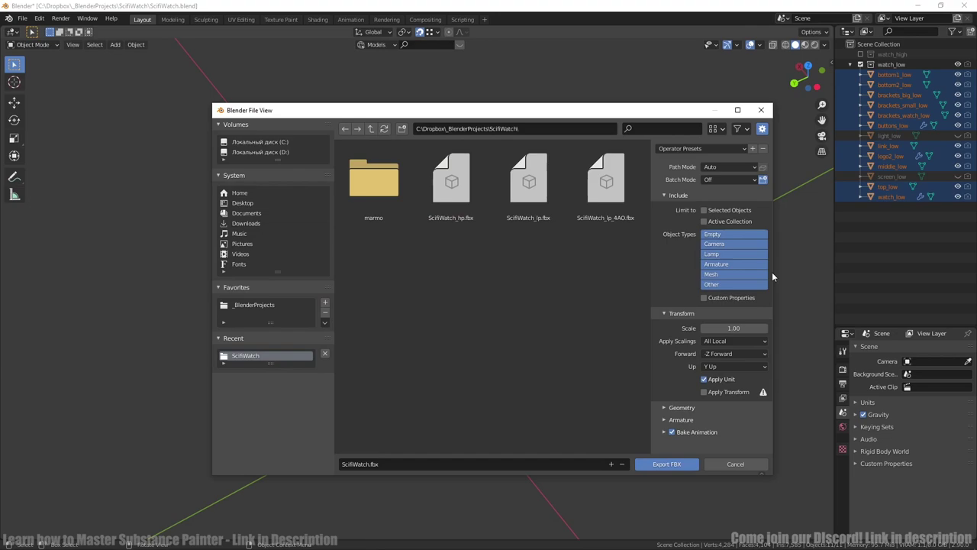
left_click(720, 274)
left_click(703, 210)
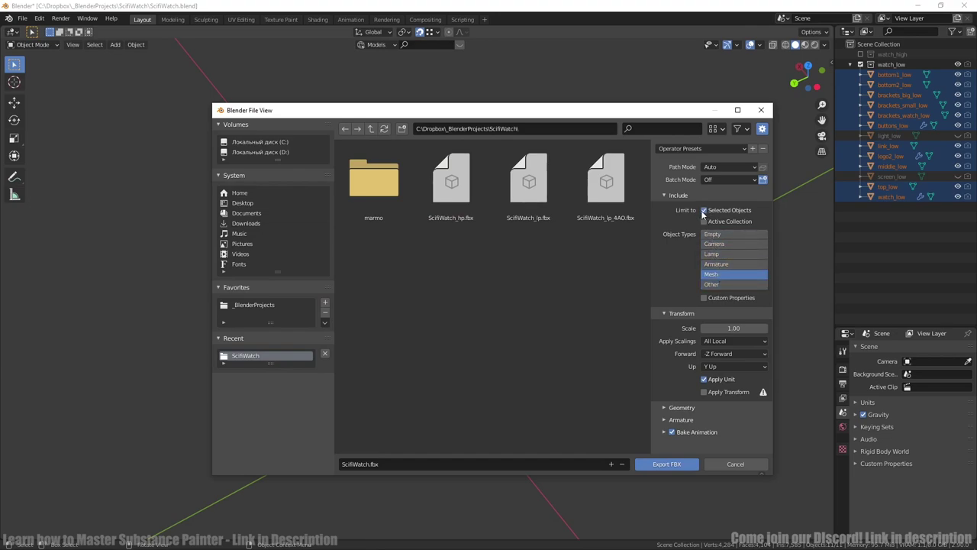
left_click(729, 467)
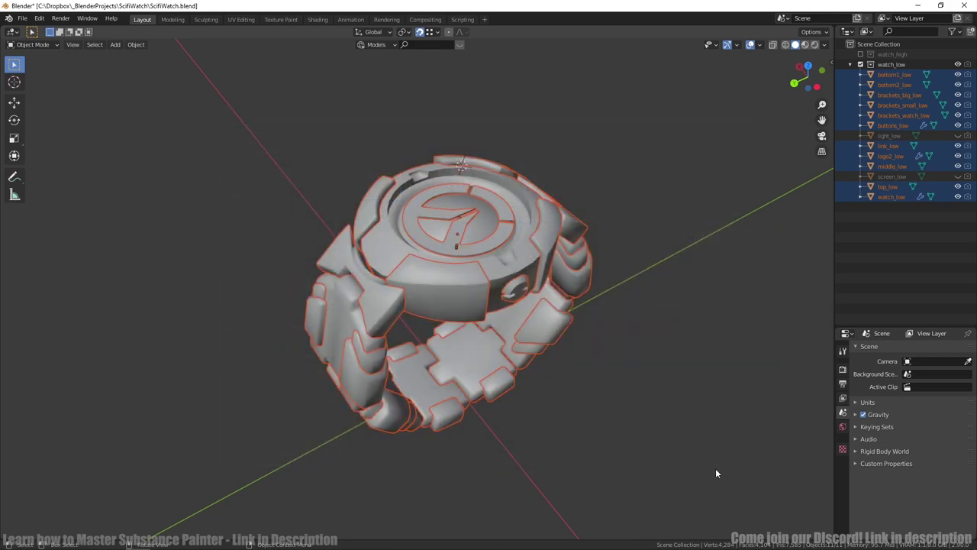
Step: Exclude the watch_low collection from the view layer and include the watch_high collection
left_click(861, 64)
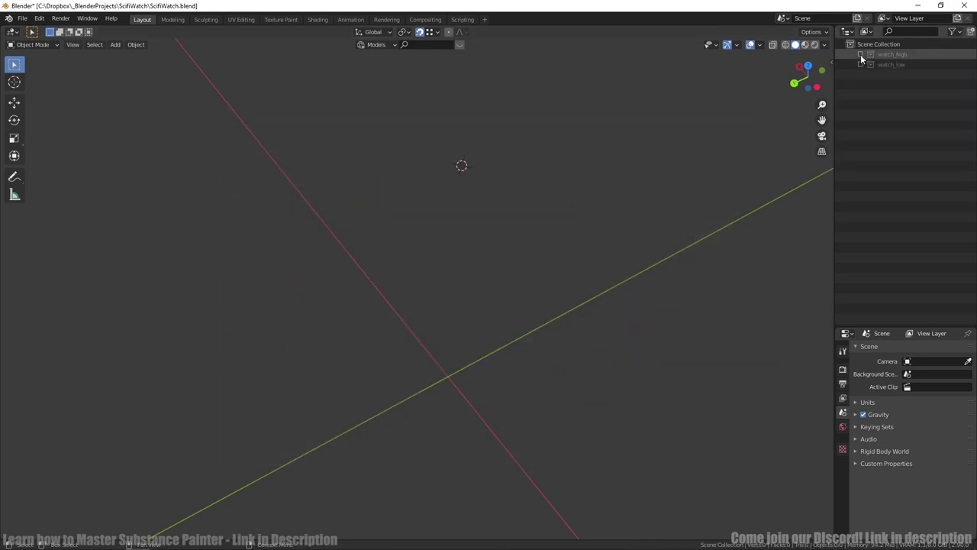
left_click(860, 54)
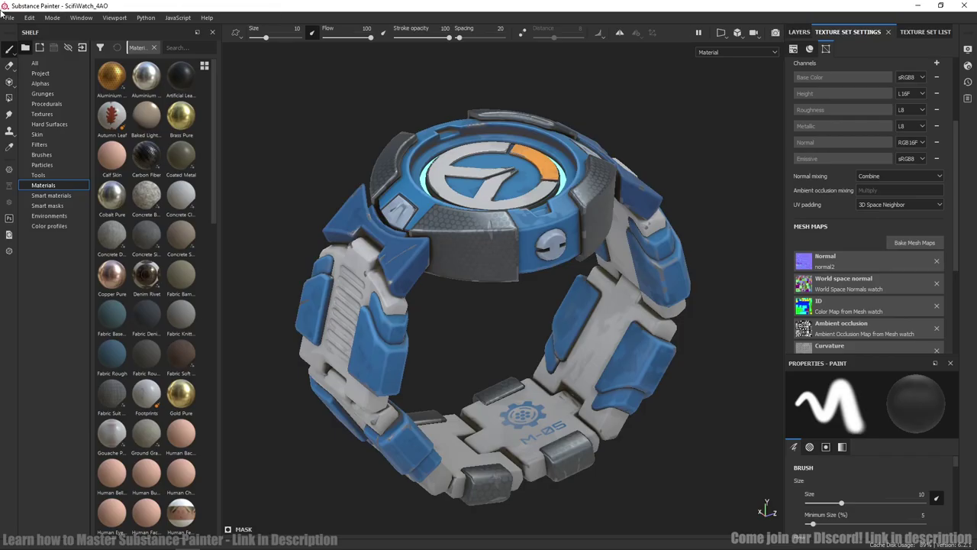
Step: In Substance Painter, set up a new project with ScifiWatch_lp.fbx as its mesh, and close the setup without creating it
left_click(9, 18)
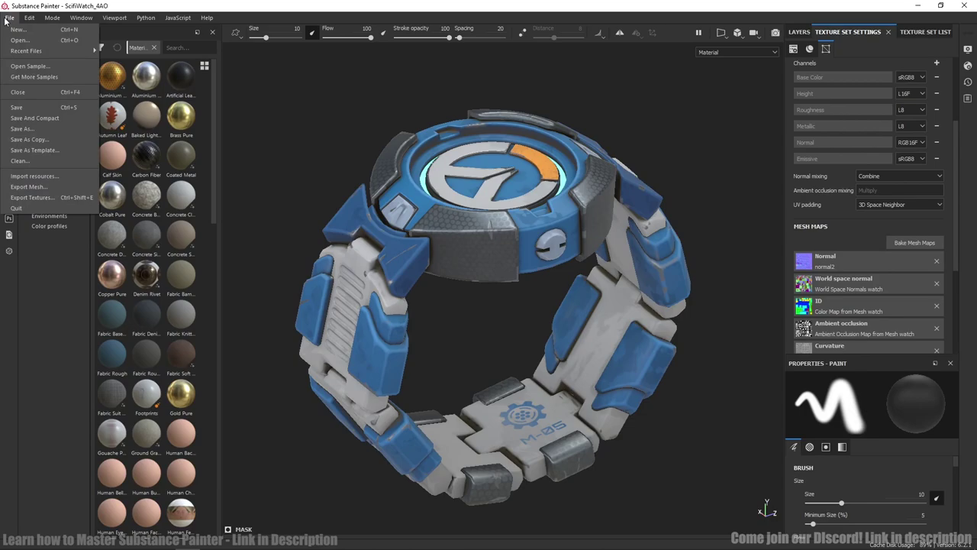
left_click(6, 30)
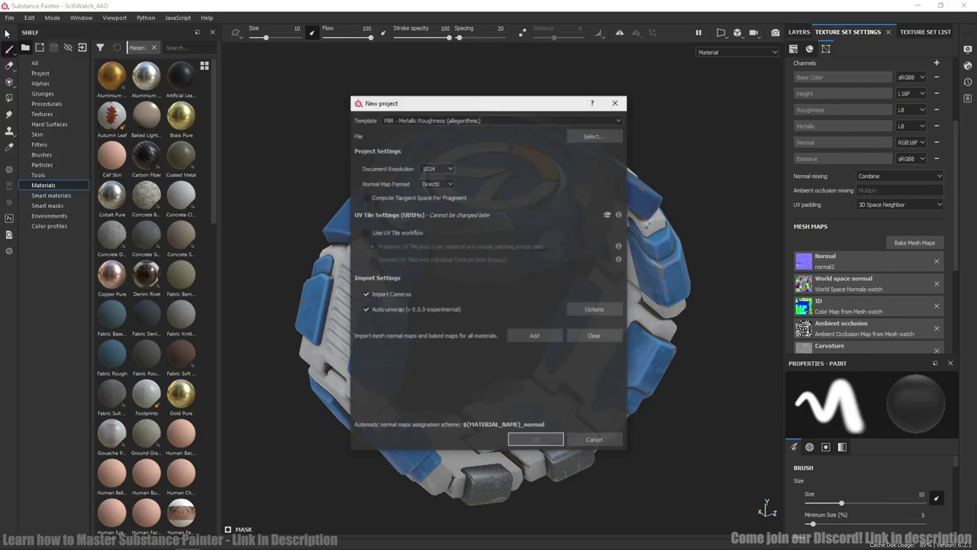
left_click(595, 142)
left_click(578, 194)
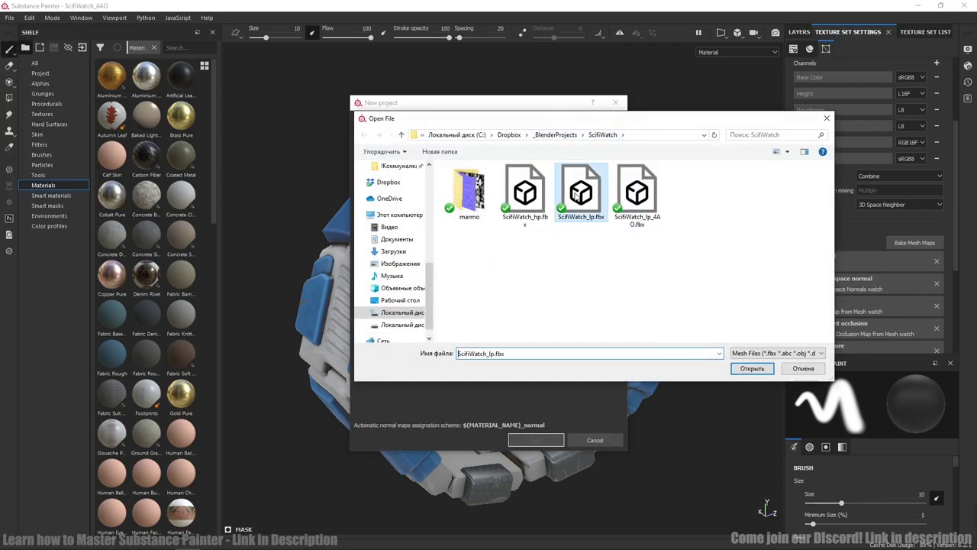
left_click(752, 368)
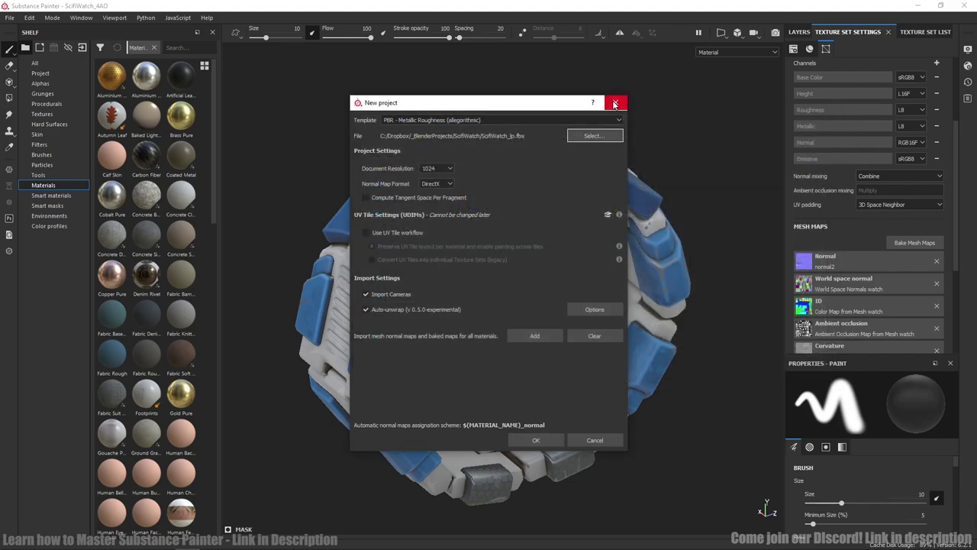
left_click(615, 104)
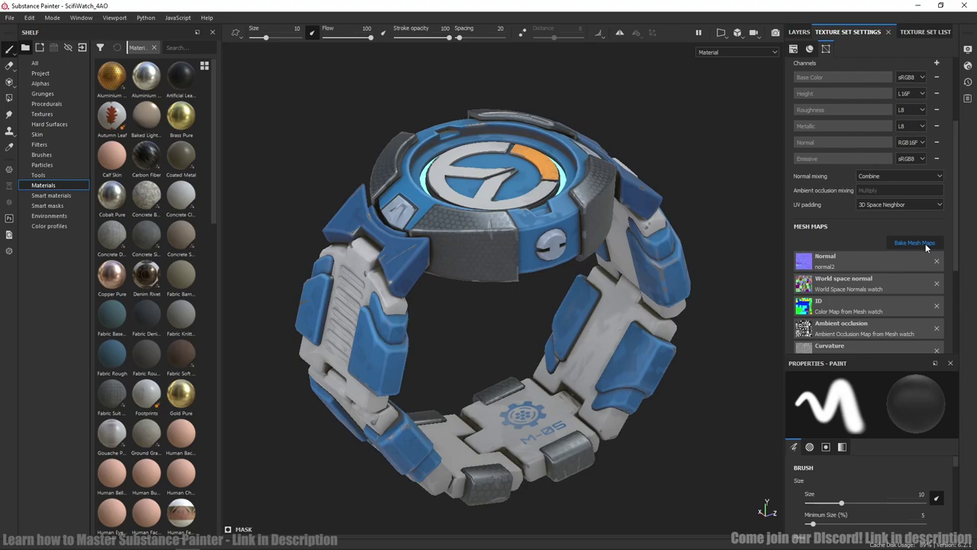
Step: Set the mesh map bake to only the Normal map and add ScifiWatch_hp.fbx as the high definition mesh
left_click(920, 243)
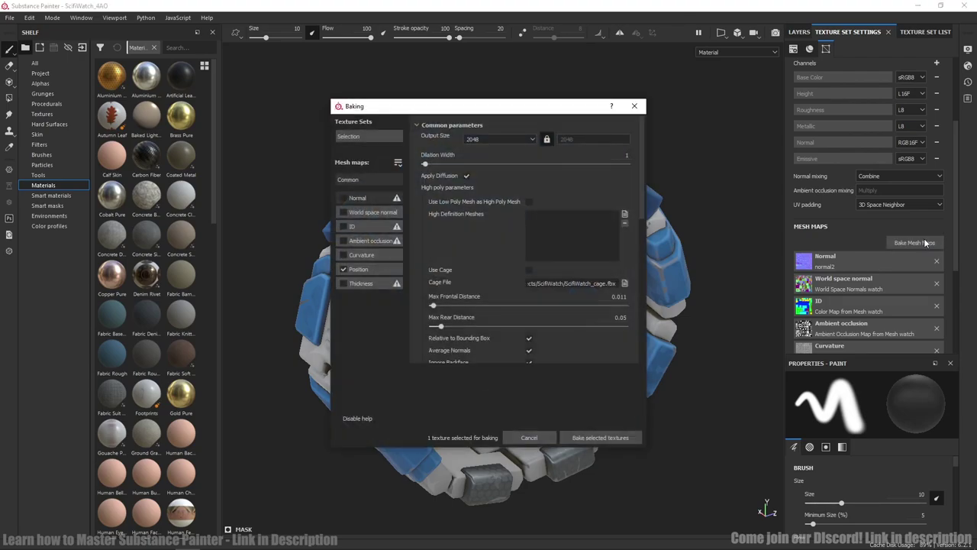
left_click(342, 269)
left_click(343, 198)
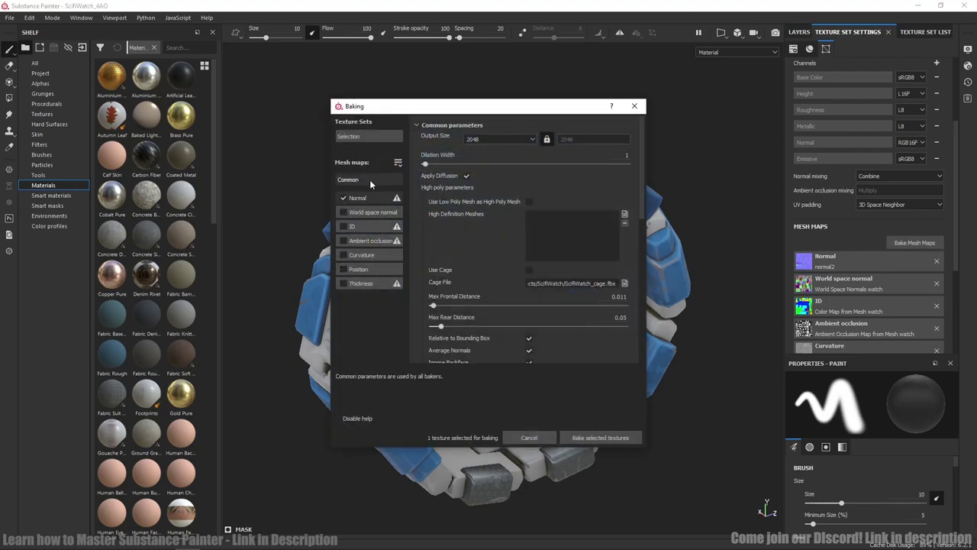
left_click(625, 216)
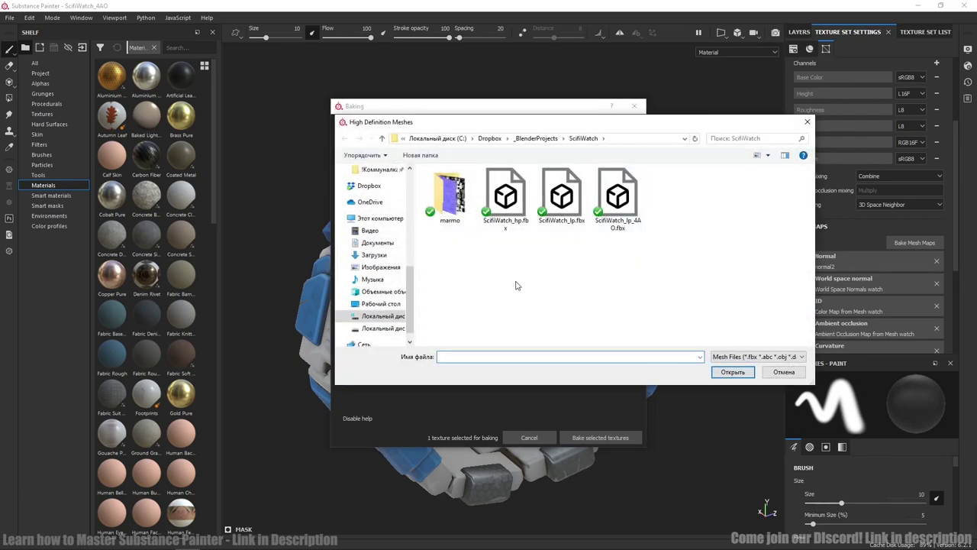
left_click(493, 200)
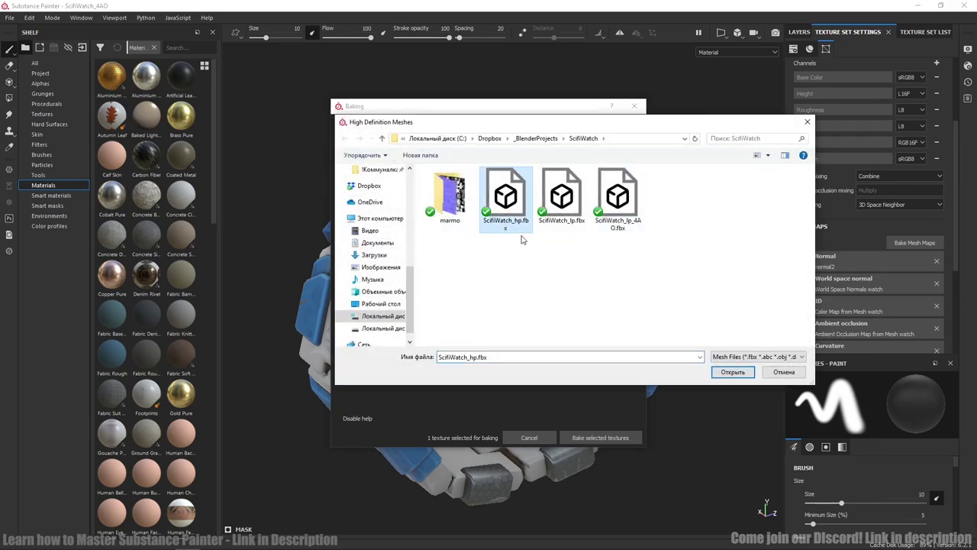
left_click(734, 372)
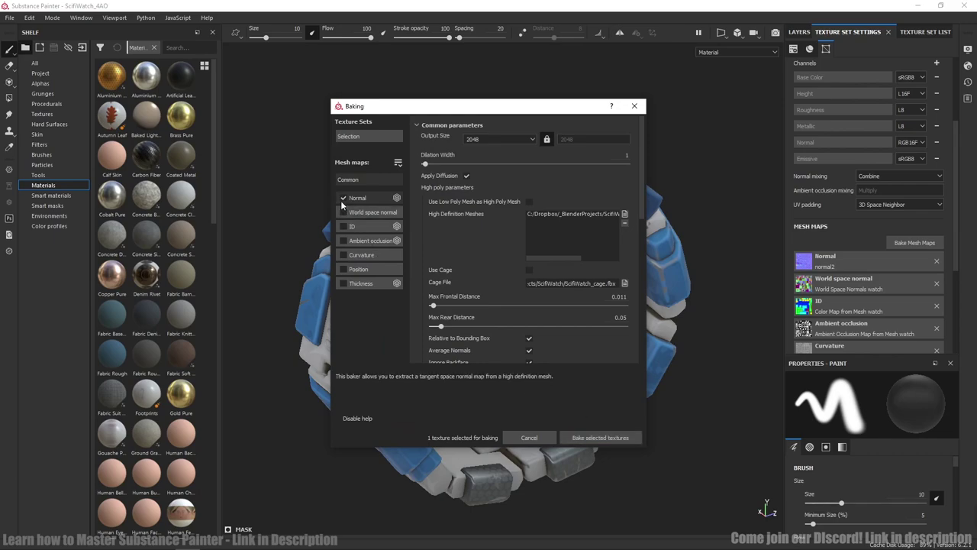
Step: Reset the mesh map selection and choose only World space normal, Ambient occlusion, Curvature and Position for baking
left_click(397, 163)
left_click(399, 185)
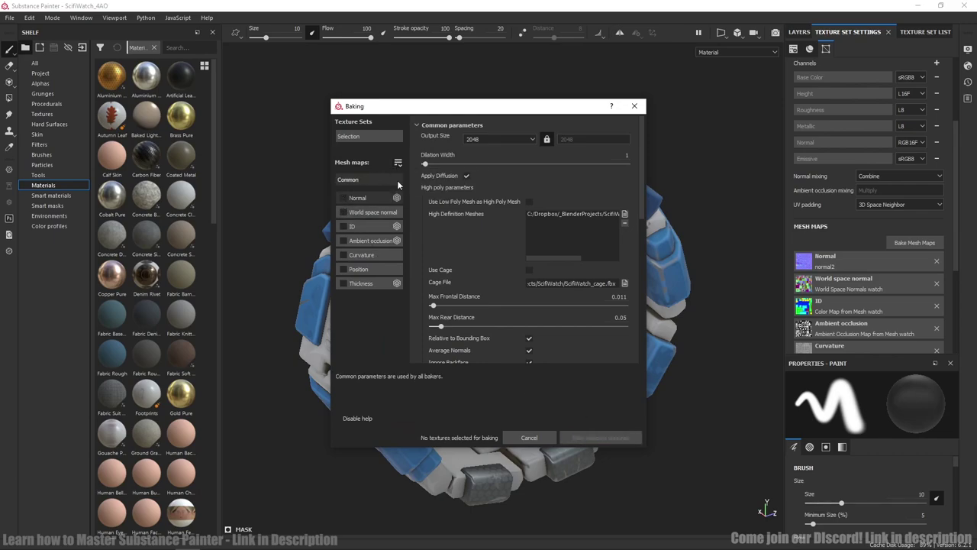
left_click(398, 163)
left_click(400, 175)
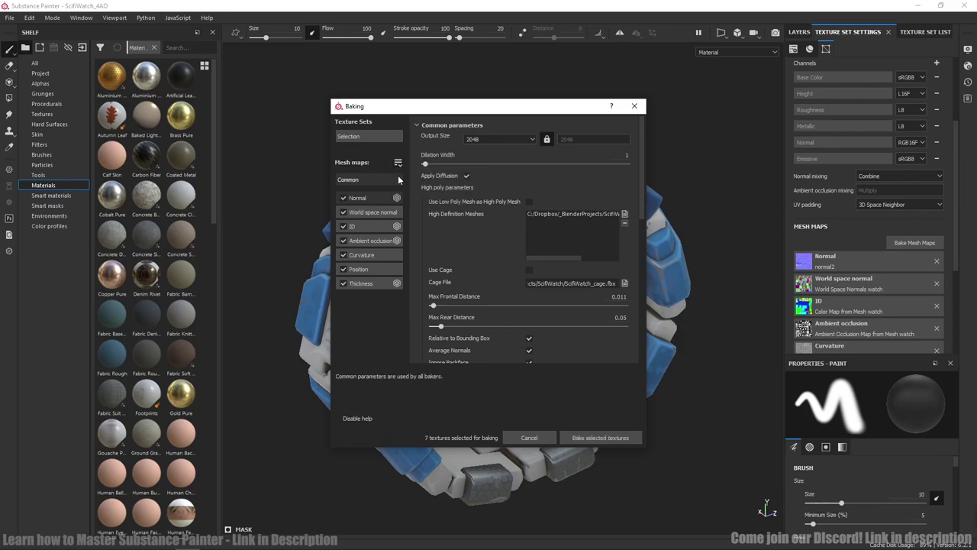
left_click(343, 198)
left_click(343, 227)
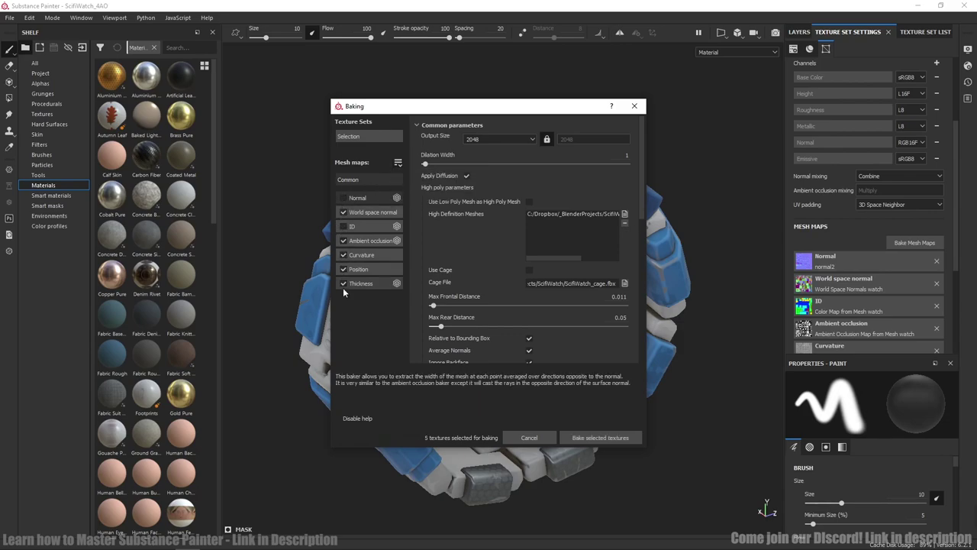
left_click(343, 283)
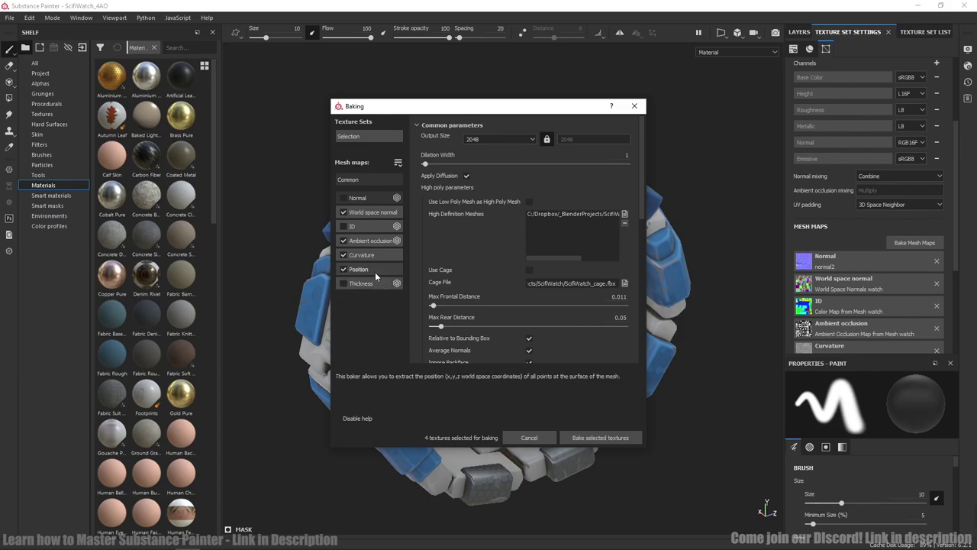
Step: Reset the mesh map selection to only the ID map and remove the file from the high definition meshes
left_click(396, 163)
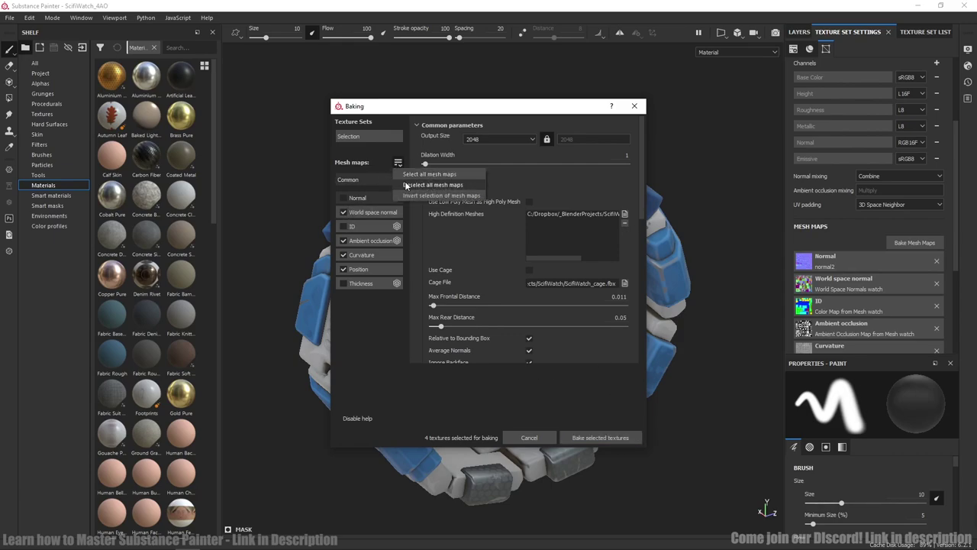
left_click(412, 183)
left_click(343, 227)
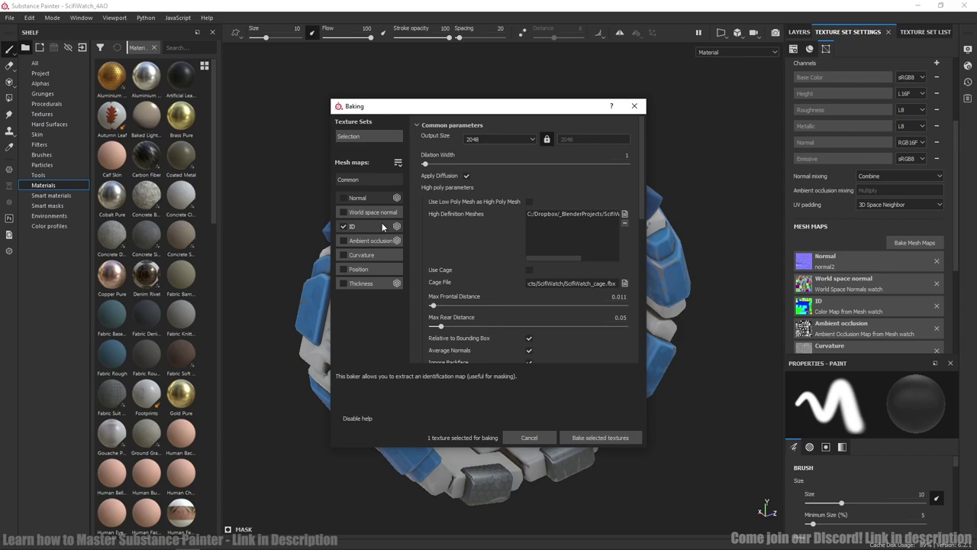
left_click(538, 215)
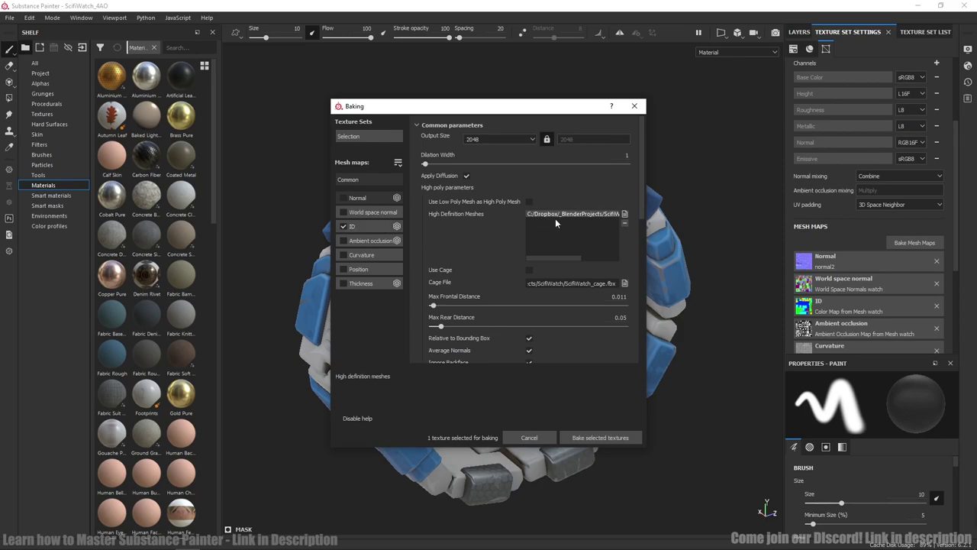
left_click(625, 223)
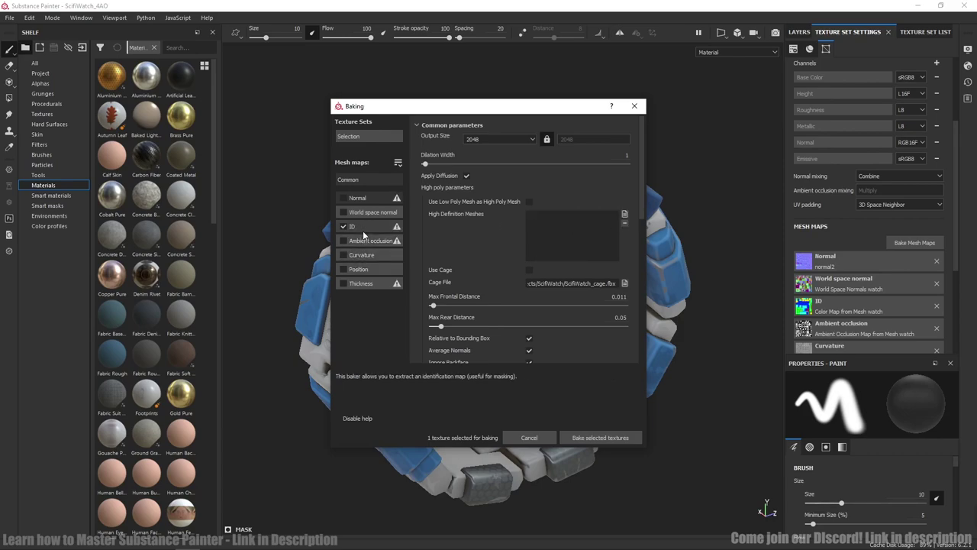
Step: Set the ID baker's color source to Vertex Color
left_click(370, 226)
left_click(488, 142)
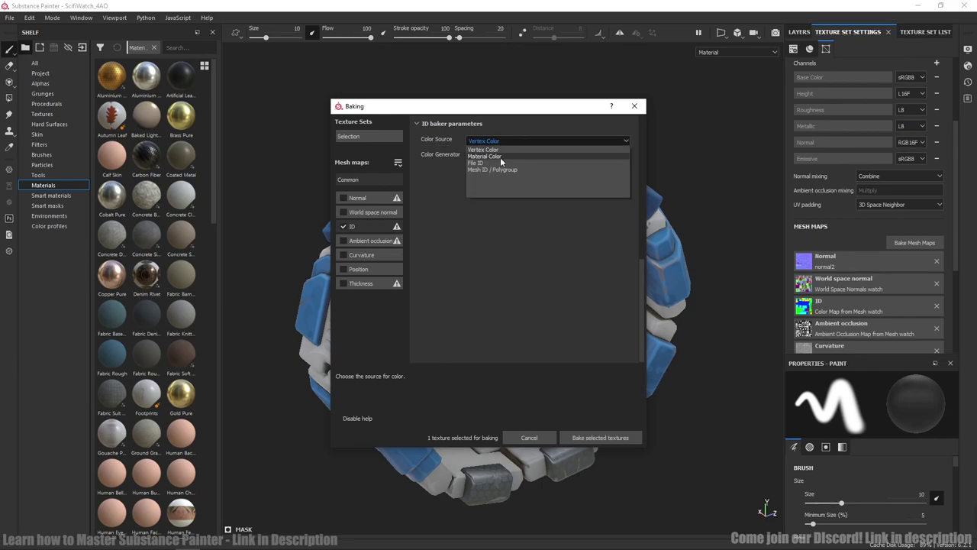
left_click(500, 157)
left_click(495, 145)
left_click(484, 149)
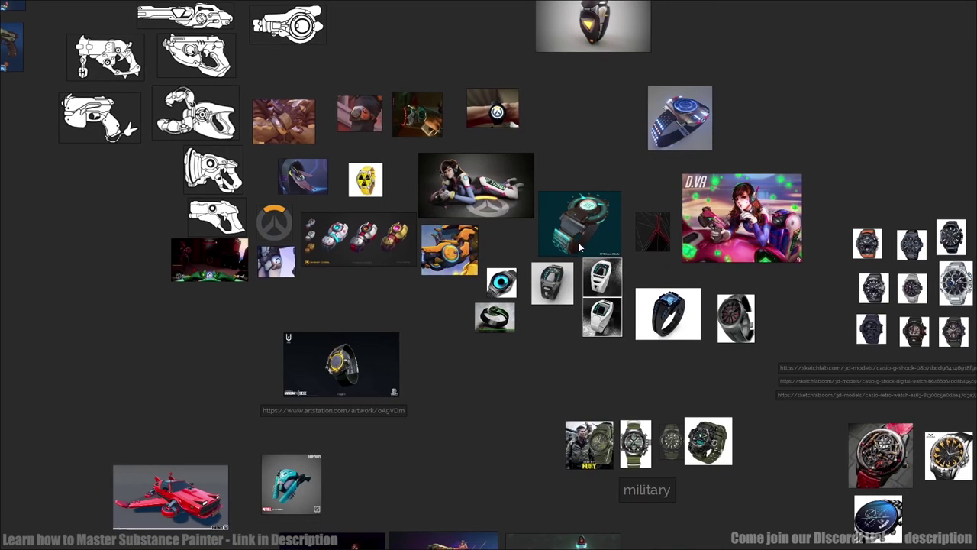
Step: Switch to the reference board and examine its collected watch, weapon and stylized game-art images
middle_click_drag(468, 324, 561, 163)
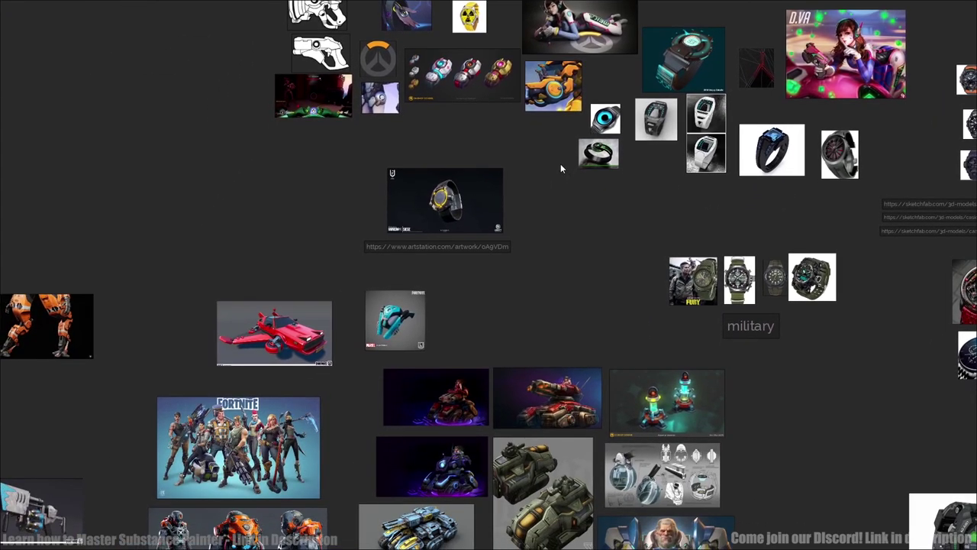
middle_click_drag(509, 236, 569, 214)
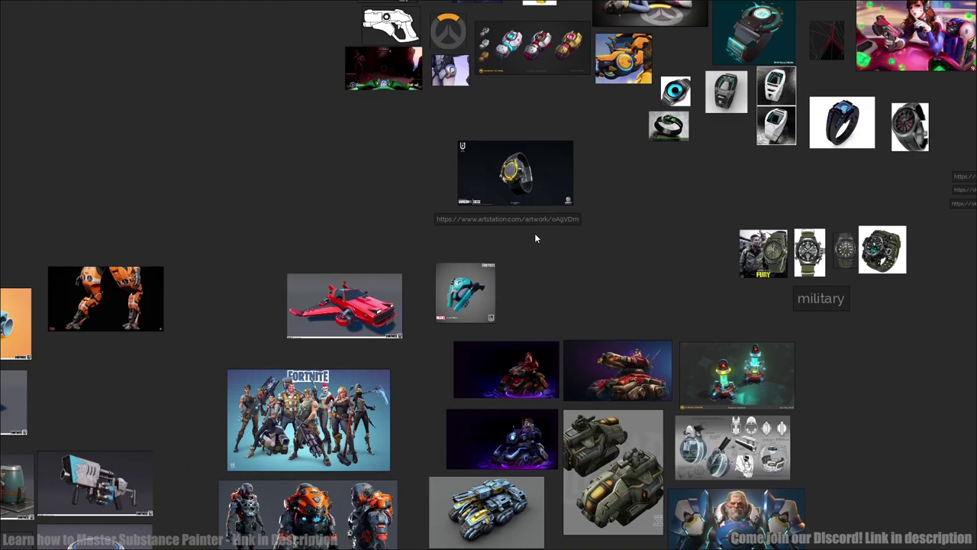
middle_click_drag(535, 239, 560, 306)
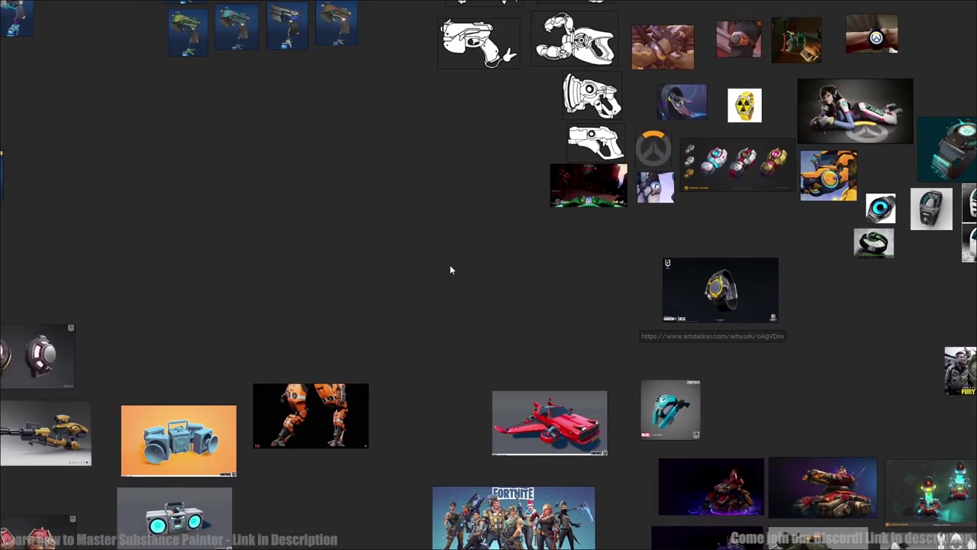
middle_click_drag(450, 270, 640, 351)
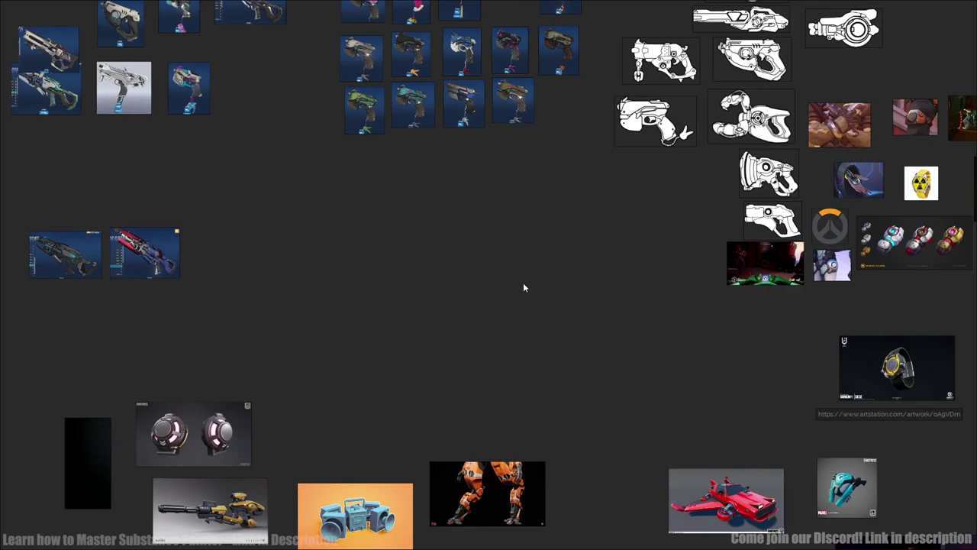
middle_click_drag(517, 275, 647, 397)
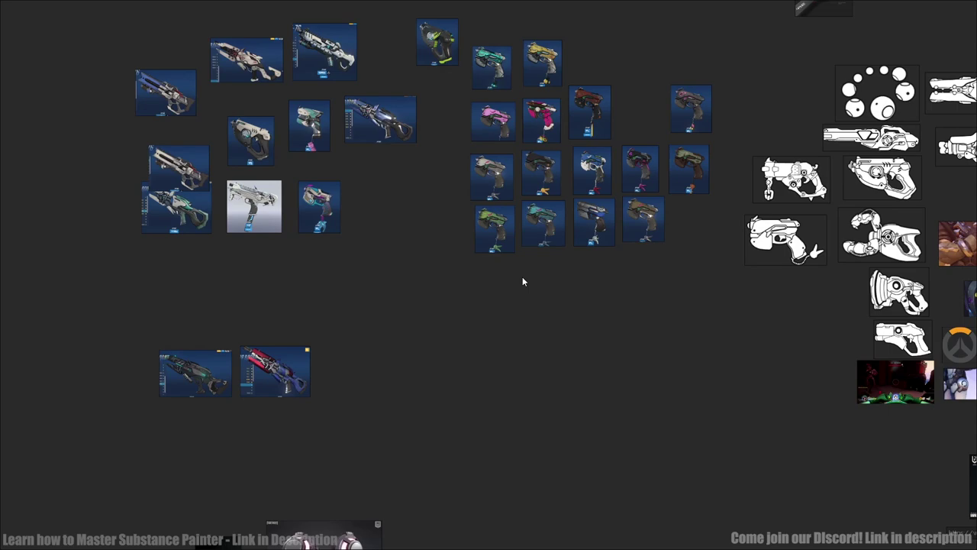
middle_click_drag(522, 280, 518, 308)
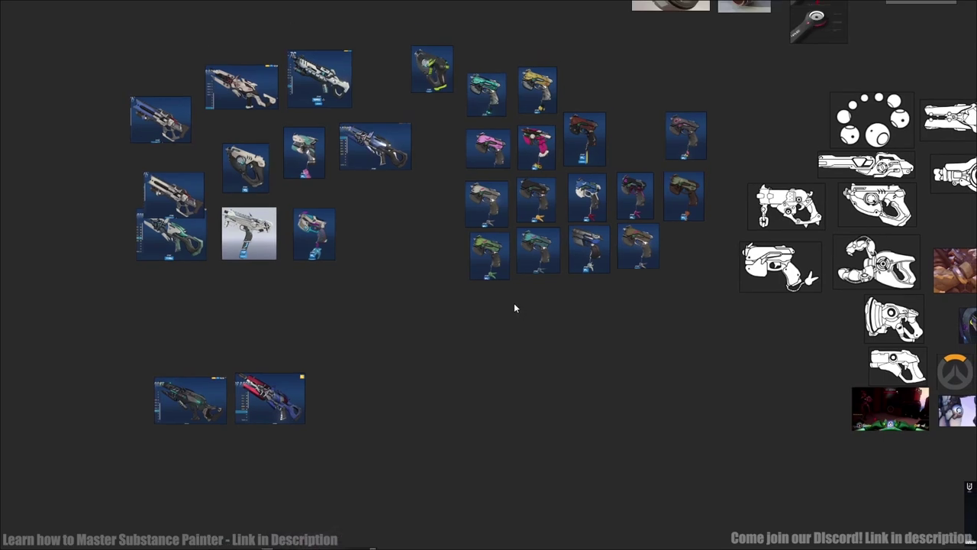
middle_click_drag(494, 288, 555, 339)
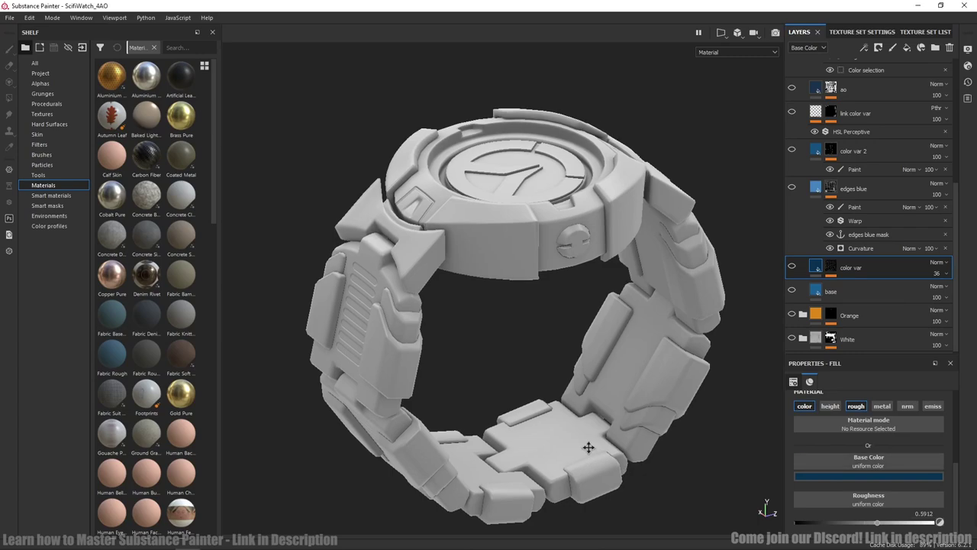
Step: Back in Substance Painter, show the Blue folder's base layer and open the Color selection effect on the folder's mask
left_click_drag(588, 447, 587, 433, "alt")
left_click_drag(591, 395, 580, 402, "alt")
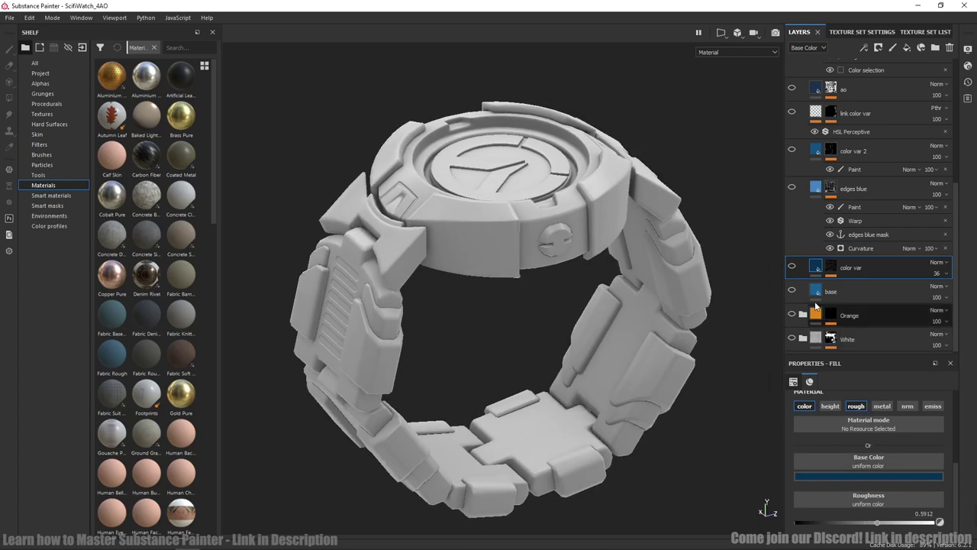
left_click_drag(542, 249, 546, 235, "alt")
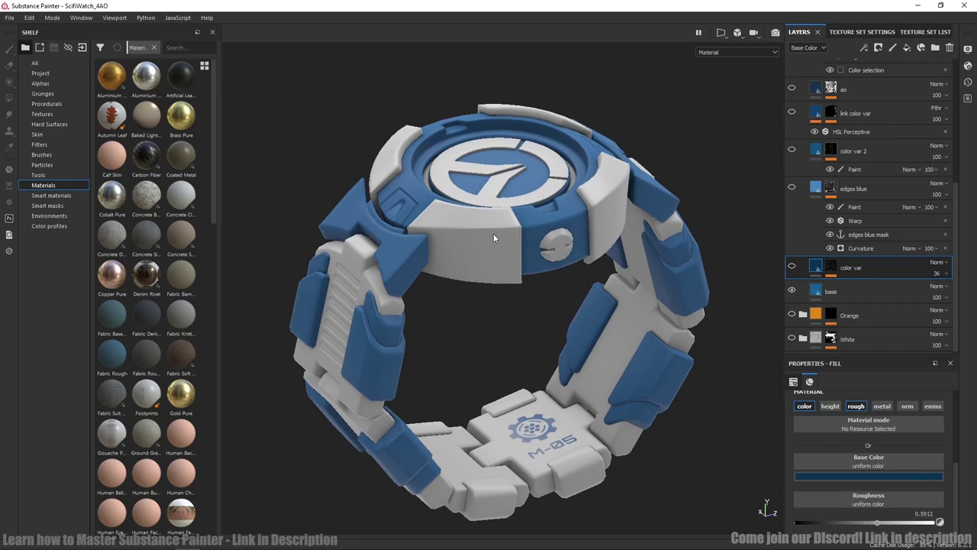
scroll(861, 164, "up", 2)
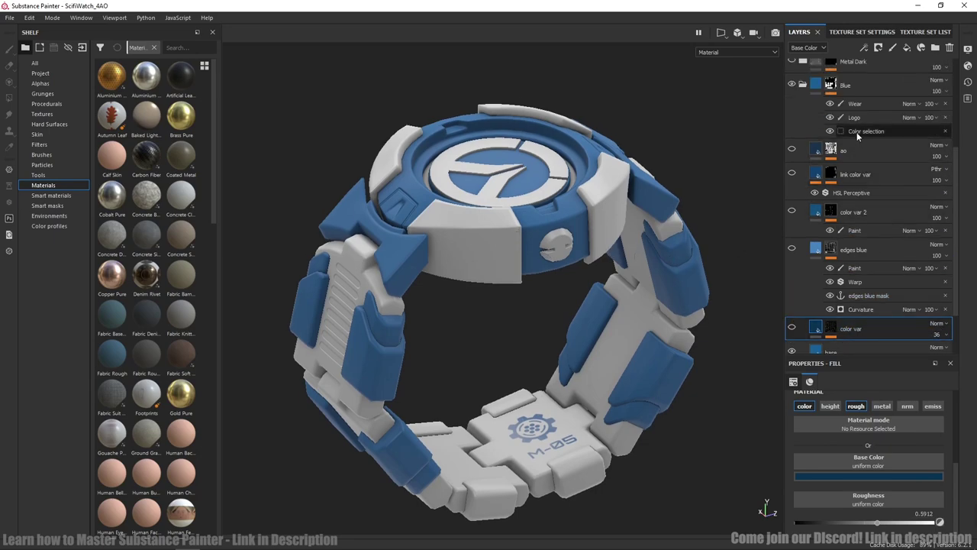
left_click(858, 131)
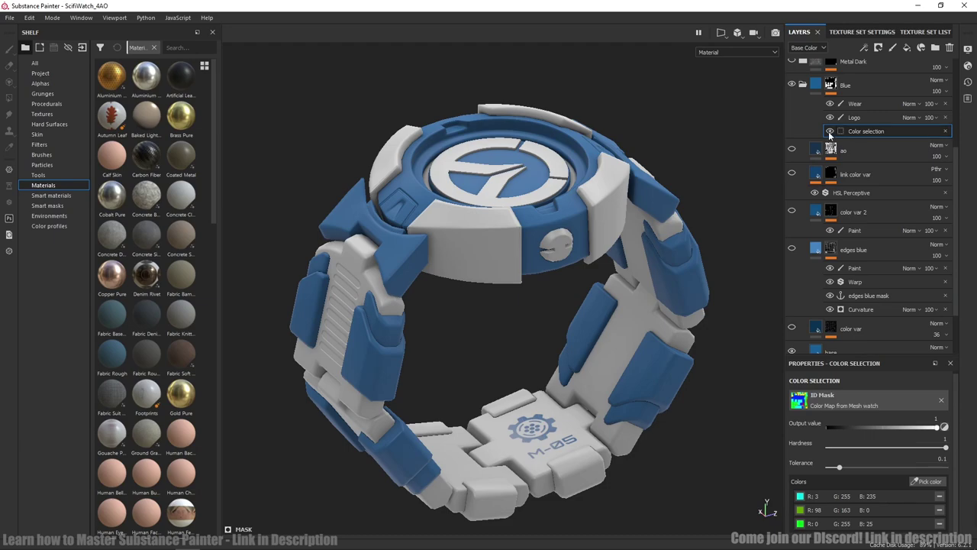
middle_click_drag(429, 351, 424, 334, "alt")
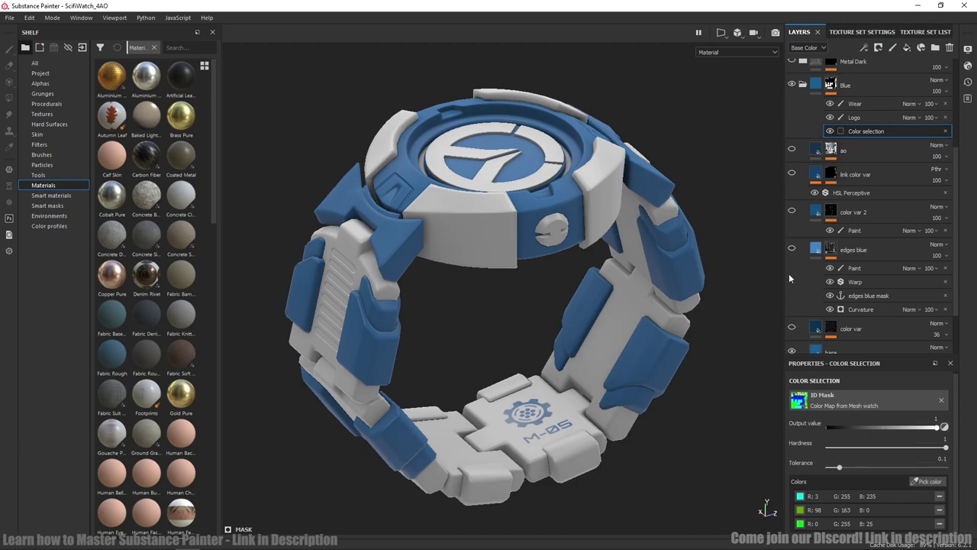
Step: Show the color var layer, inspect its Grunge Map 004 mask on the watch, and return to the material view
left_click(826, 329, "alt")
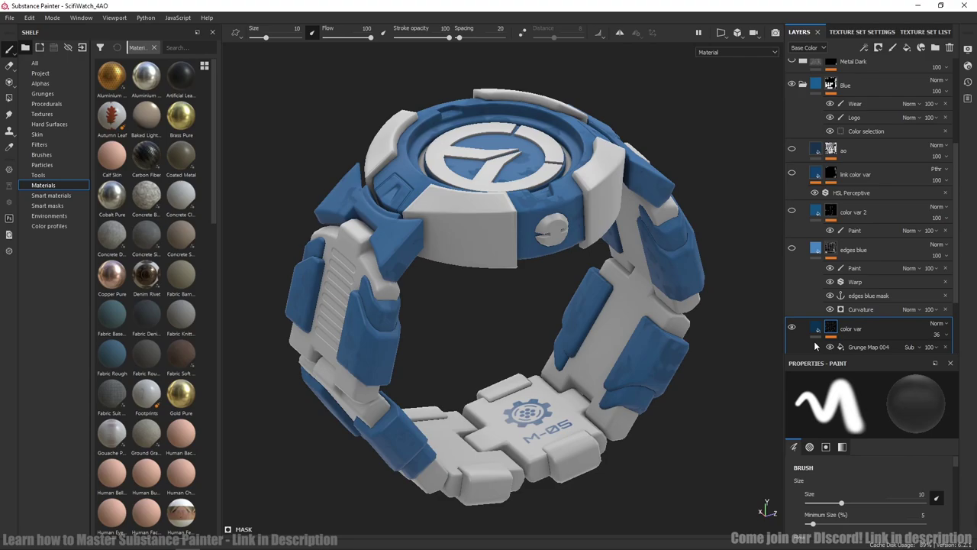
scroll(858, 310, "down", 2)
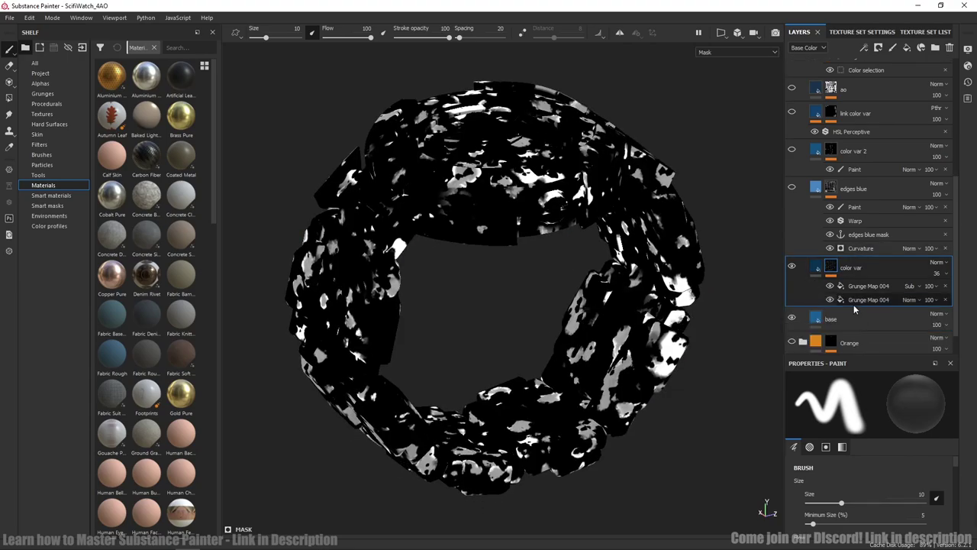
left_click_drag(567, 320, 565, 324, "alt")
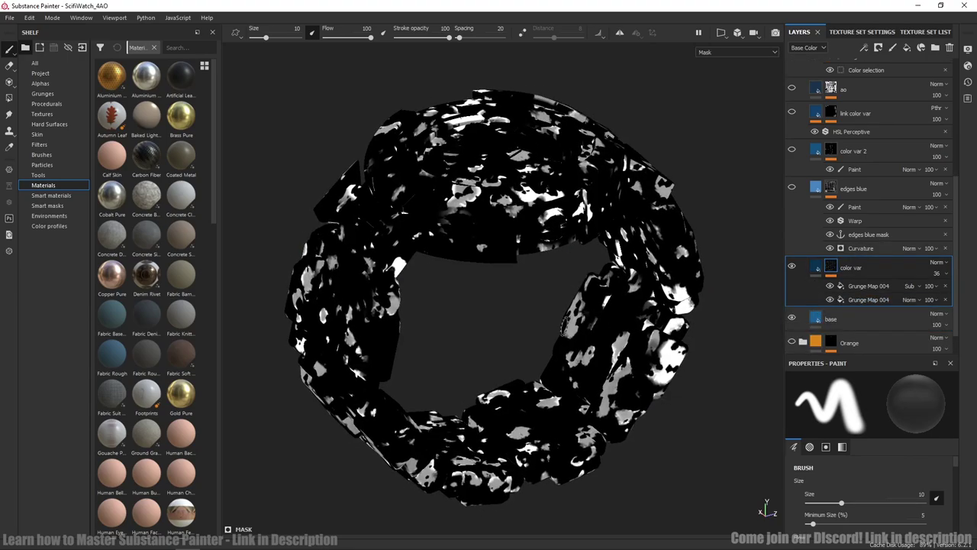
left_click(817, 267)
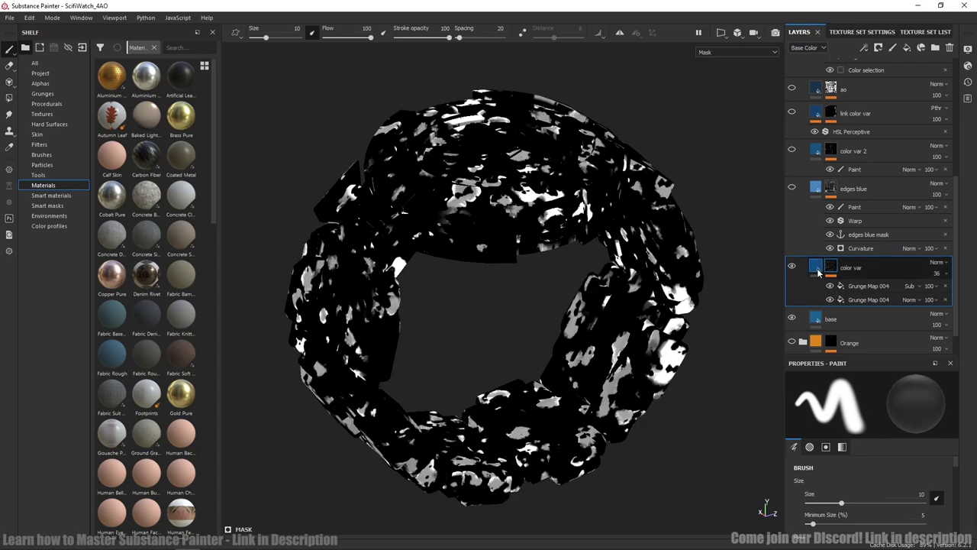
left_click_drag(528, 286, 545, 290, "alt")
right_click_drag(545, 290, 514, 290, "shift")
left_click_drag(533, 289, 701, 282, "alt")
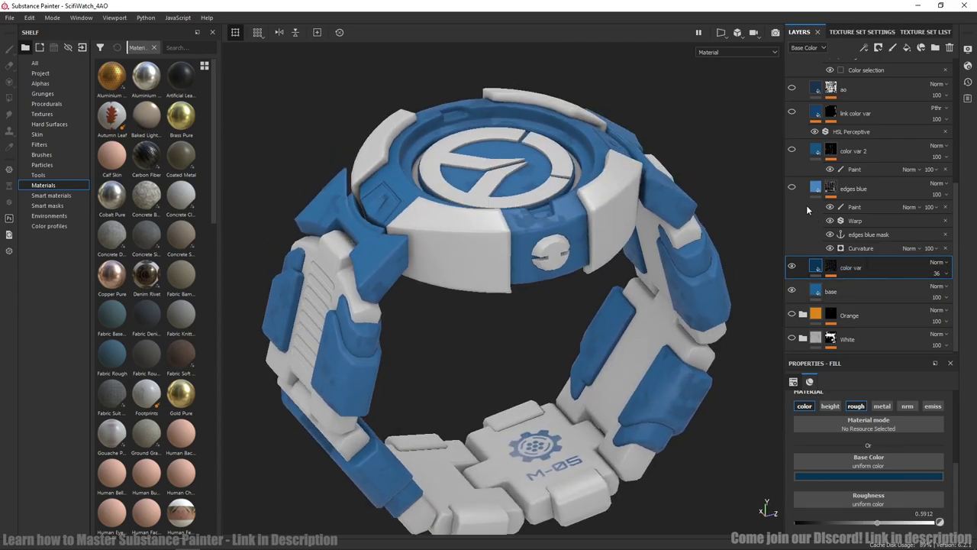
Step: Show the edges blue layer and open the Curvature generator of its mask
left_click(791, 189)
left_click(859, 249)
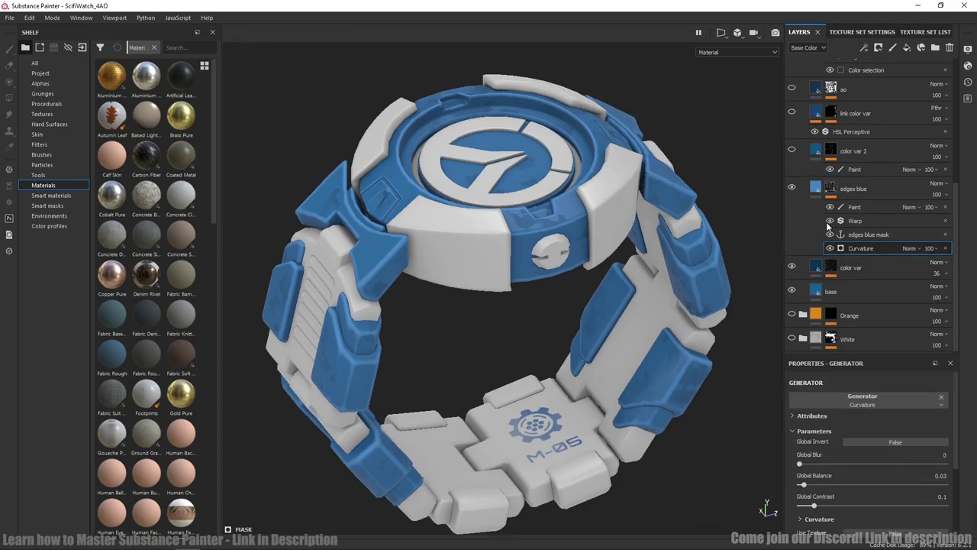
mouse_move(603, 270)
left_mouse_down("alt")
mouse_move(603, 247)
mouse_move(603, 278)
left_mouse_up("alt")
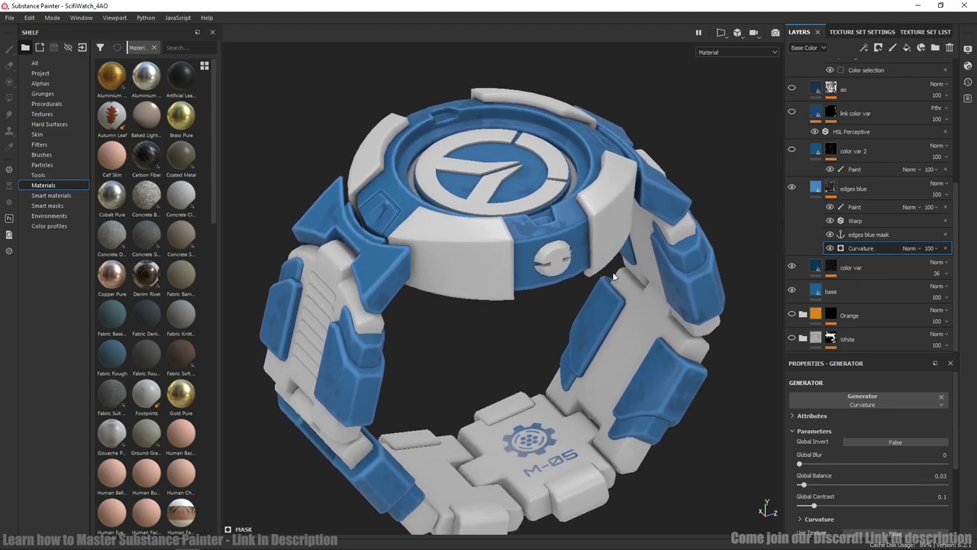
key("alt")
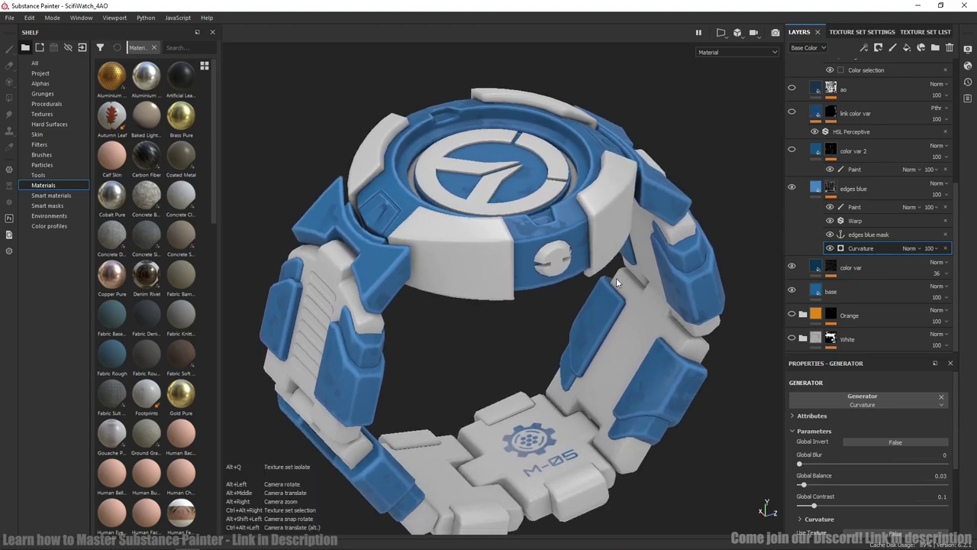
Step: Open the edges blue mask anchor point to check its references and look over the highlighted edges on the watch
left_click(872, 236)
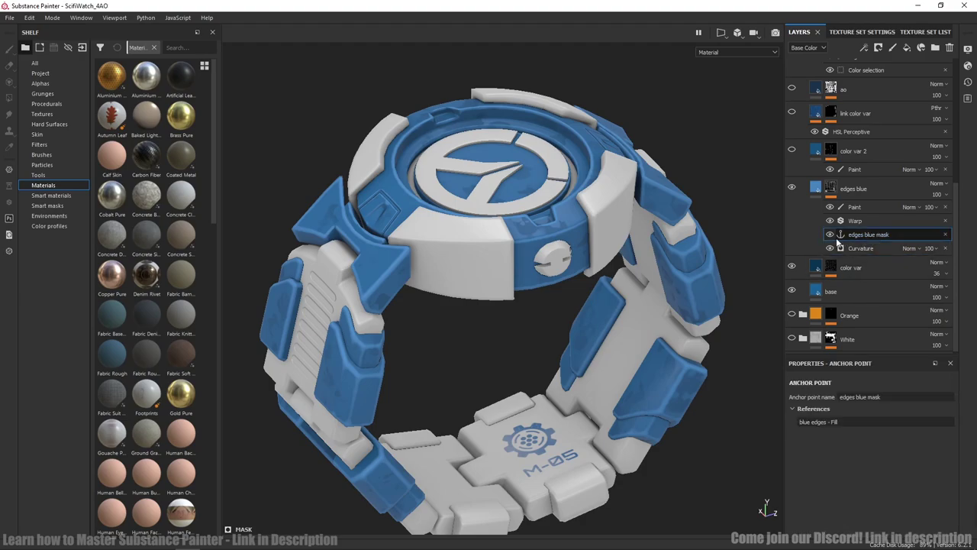
left_click_drag(587, 268, 563, 259, "alt")
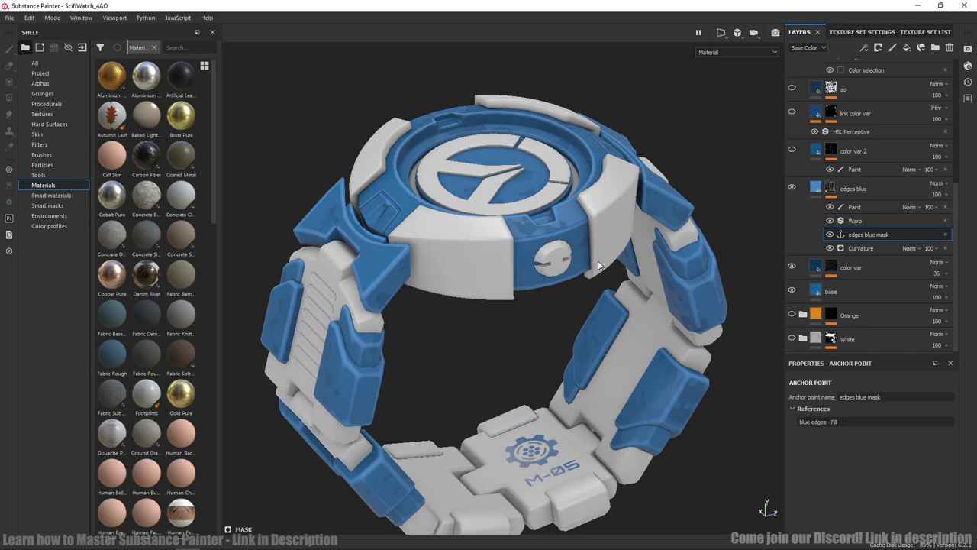
key("alt")
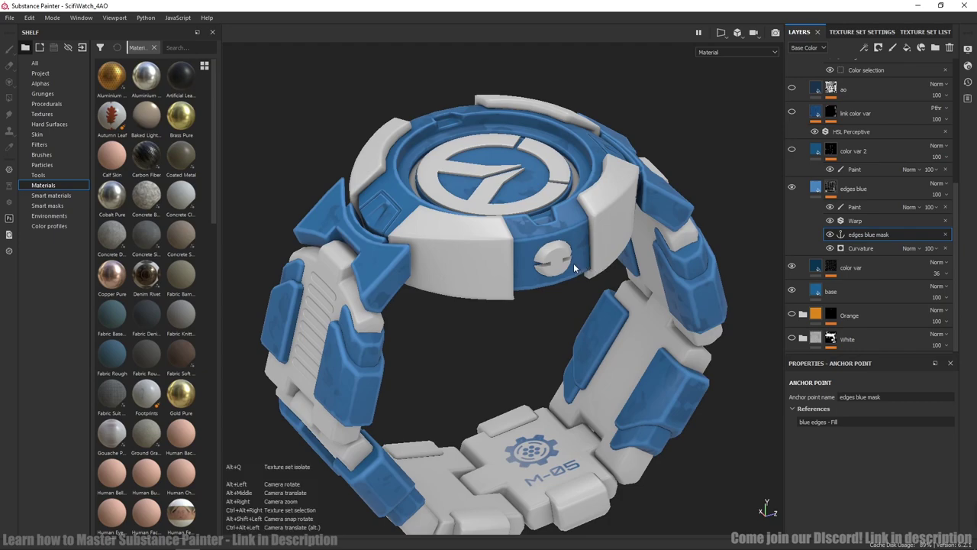
Step: Show the color var 2 layer in the Blue folder and inspect the color variation around the watch
left_click_drag(556, 260, 581, 270, "alt")
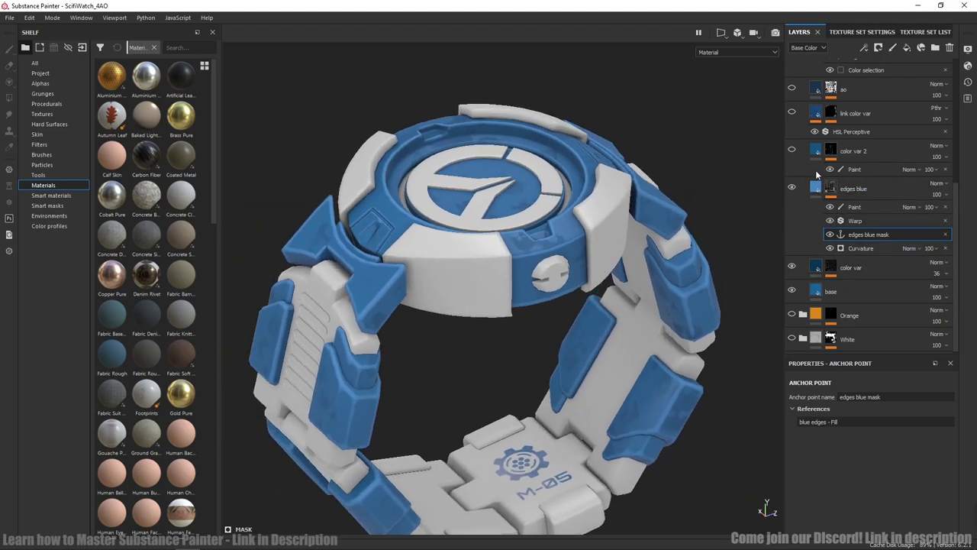
left_click_drag(545, 257, 533, 375, "alt")
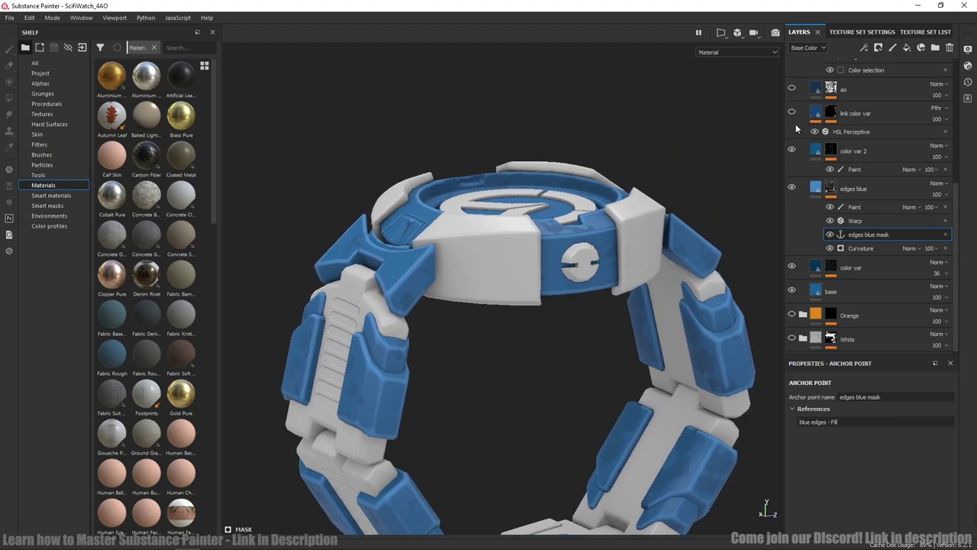
left_click_drag(569, 226, 584, 292, "alt")
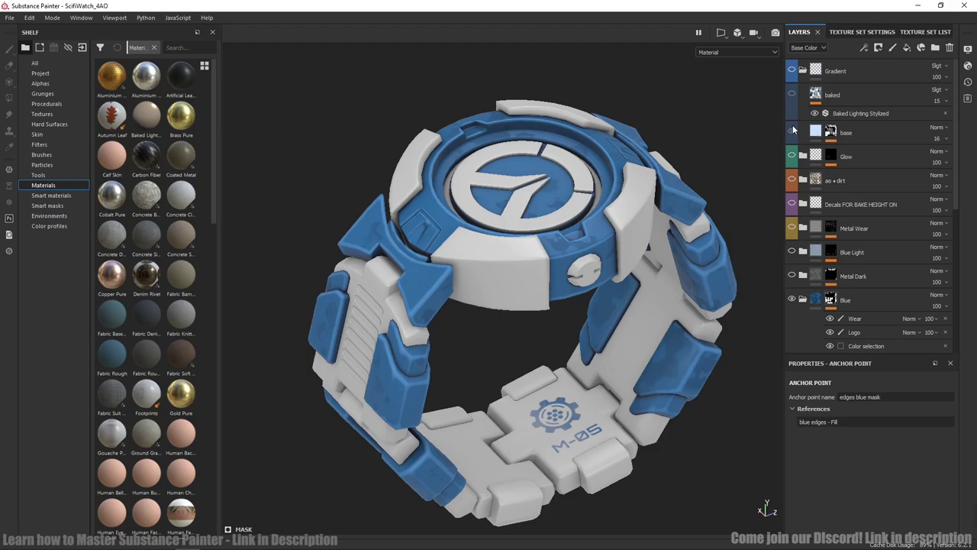
Step: Show the Gradient folder with its baked and base layers and inspect the stylized lighting on the watch
left_click(791, 92)
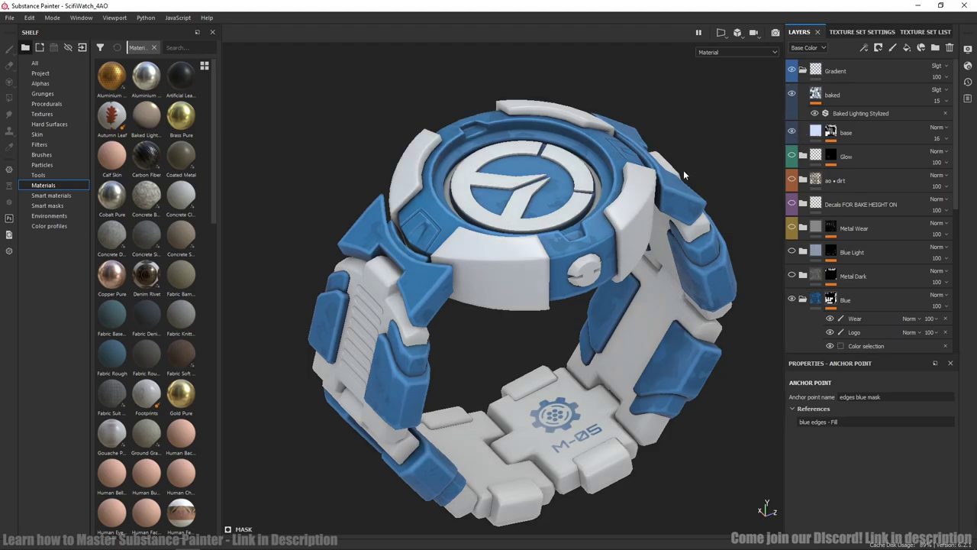
left_click_drag(683, 171, 683, 161, "alt")
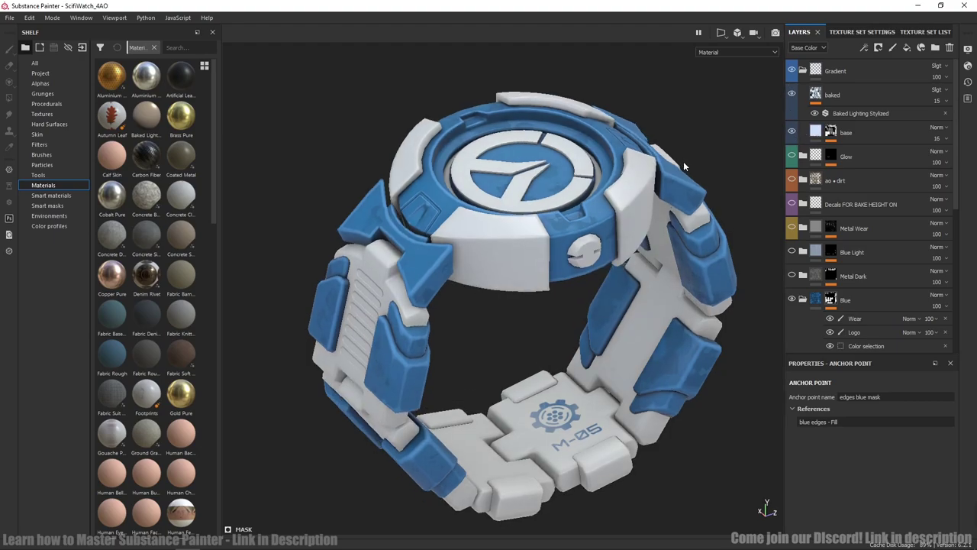
left_click_drag(633, 208, 629, 204, "alt")
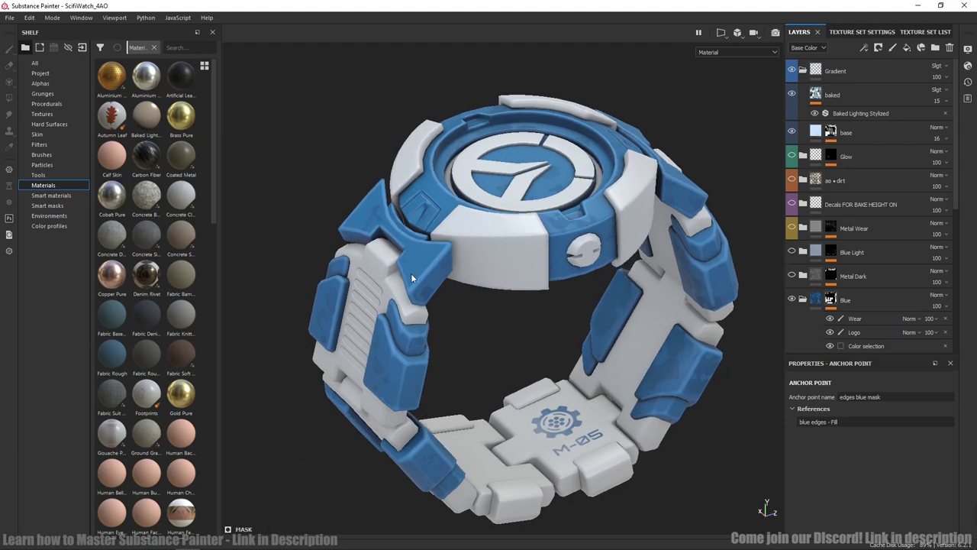
Step: Show the link color var layer in the Blue folder and inspect the darker blue link pieces around the watch
scroll(835, 255, "down", 4)
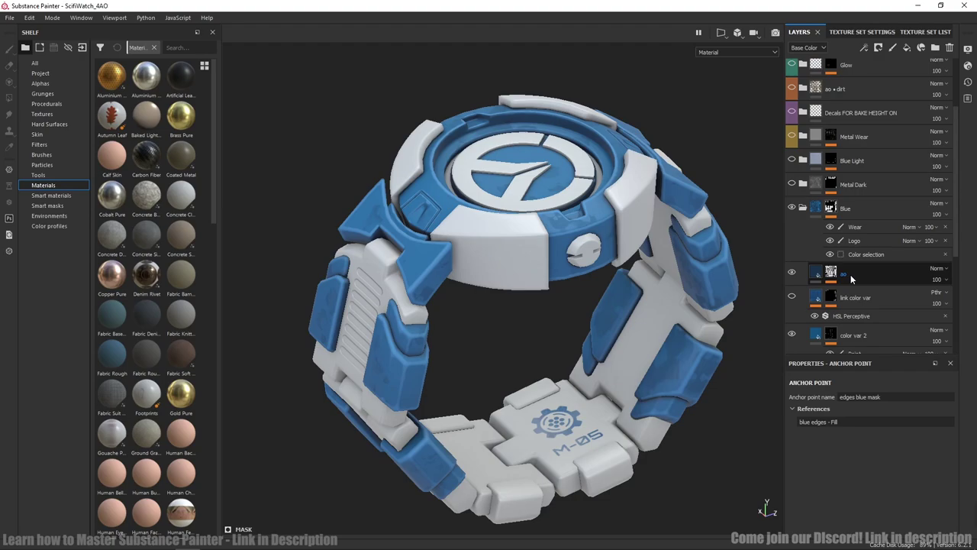
left_click(856, 304)
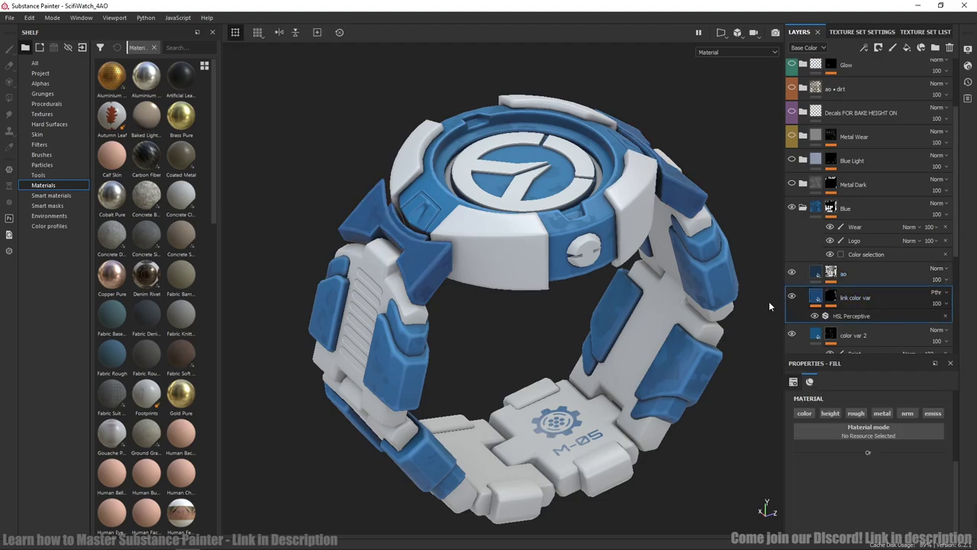
left_click_drag(657, 306, 643, 279, "alt")
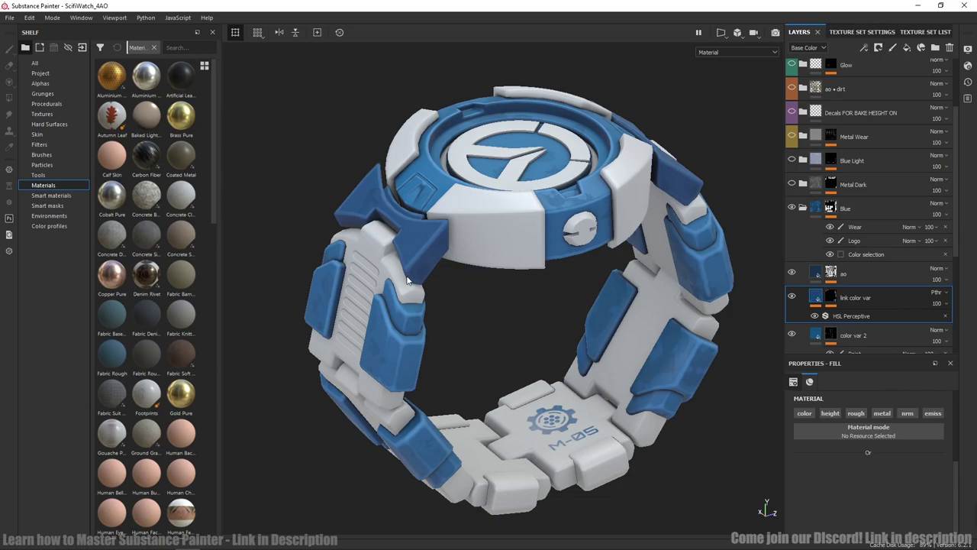
left_click_drag(407, 280, 438, 269, "alt")
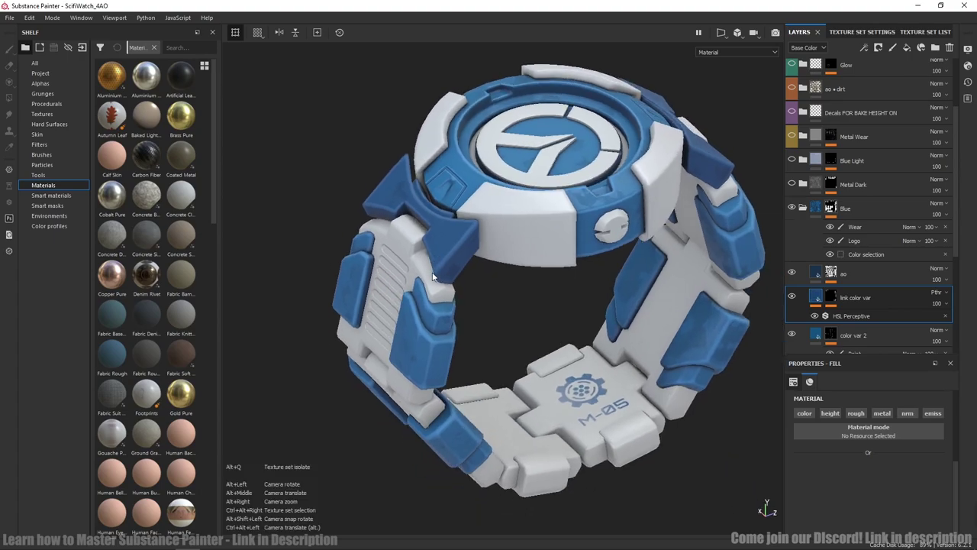
left_click_drag(424, 274, 427, 278, "alt")
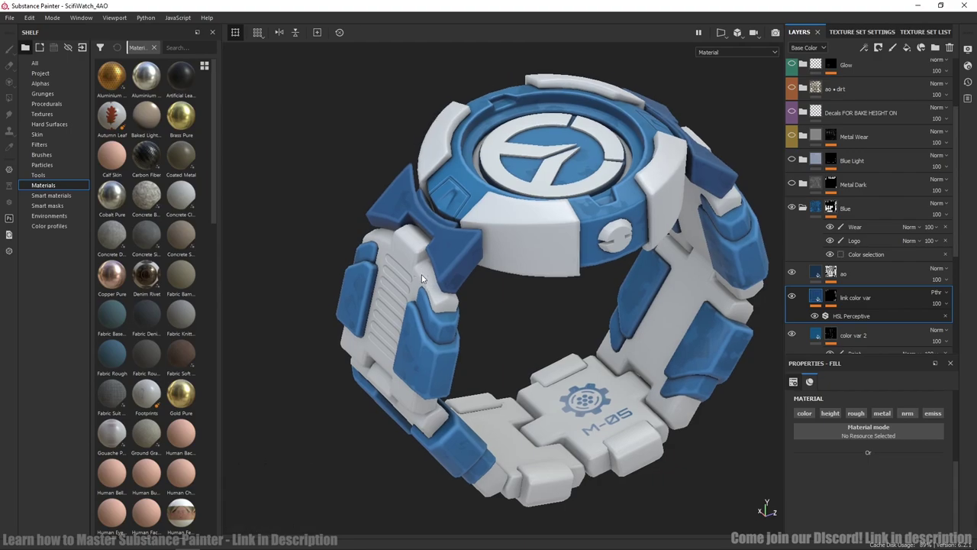
left_click_drag(425, 245, 445, 261, "alt")
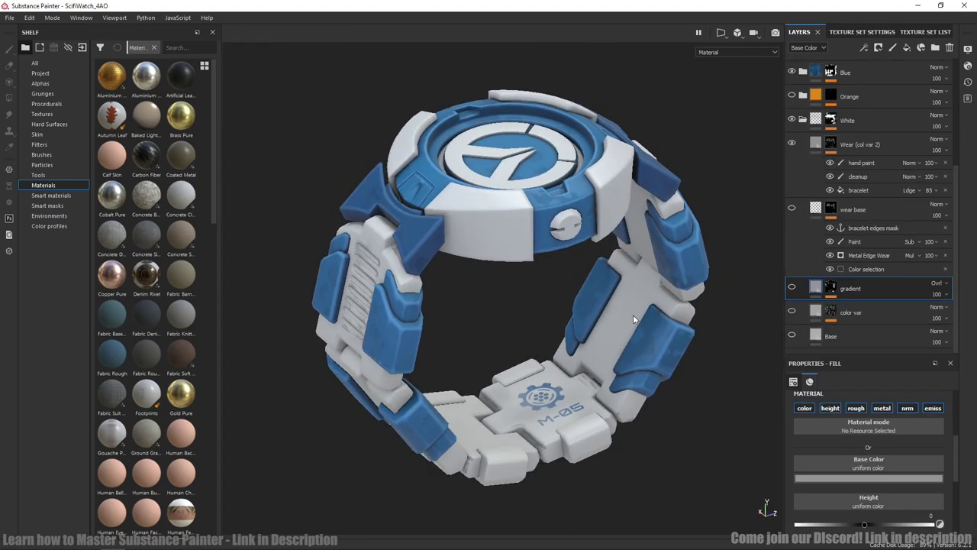
Step: Preview the White folder's mask and show its Base layer on the watch
left_click_drag(633, 315, 623, 321, "alt")
left_click(831, 119, "alt")
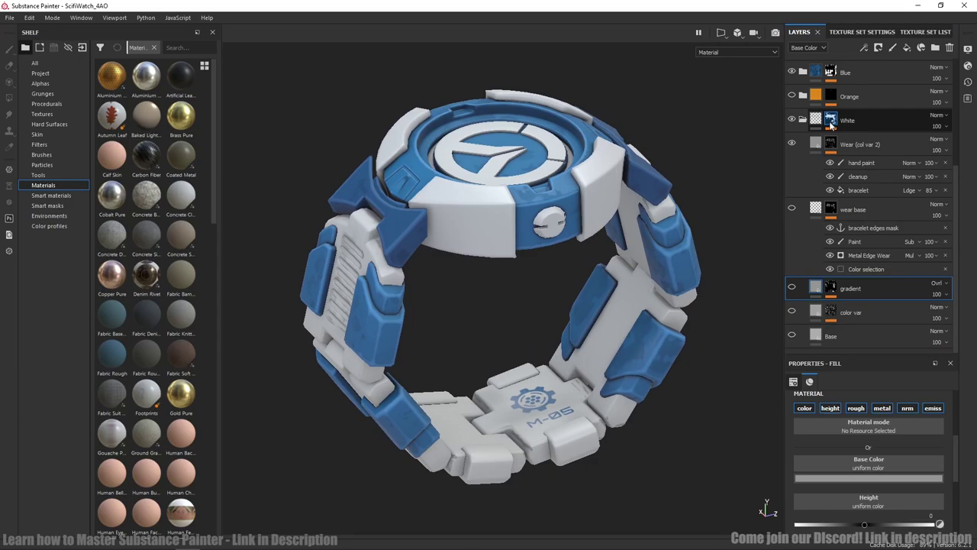
left_click(815, 120)
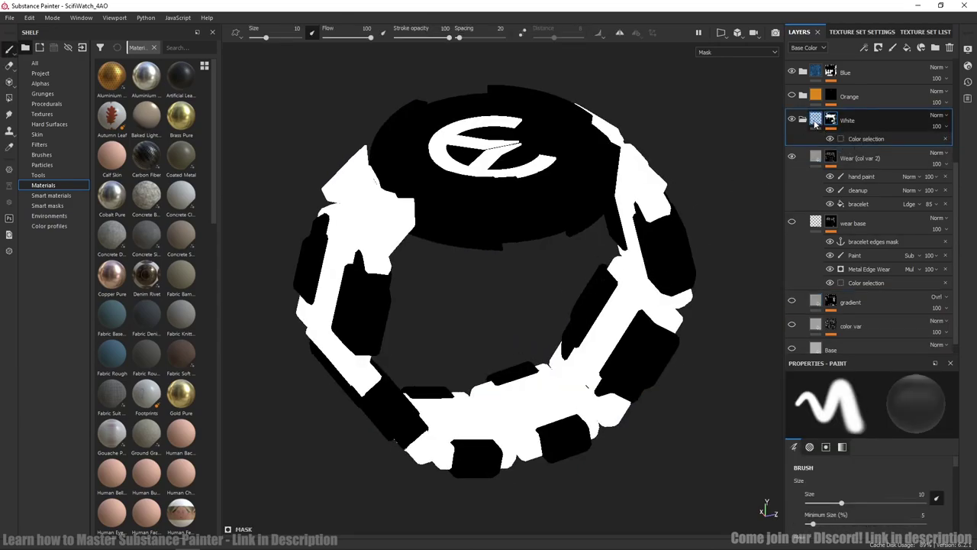
left_click(849, 337)
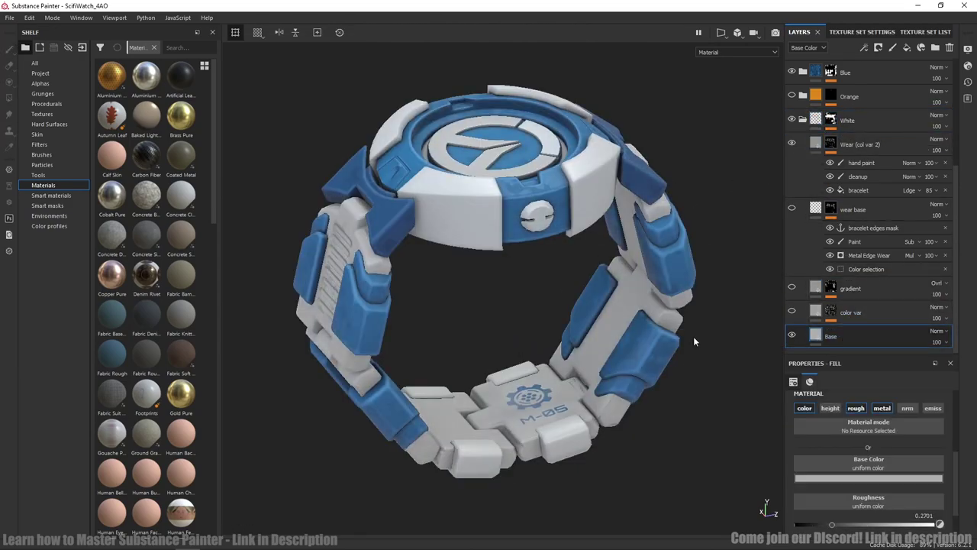
left_click_drag(693, 336, 760, 324, "alt")
left_click_drag(630, 327, 623, 316, "alt")
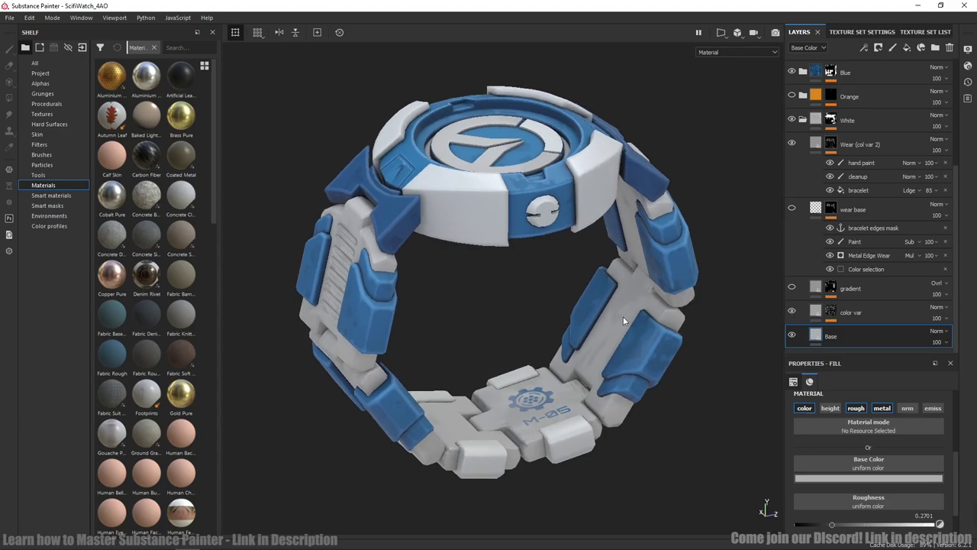
Step: Preview the White folder's color var mask and toggle its Feather Stylized, Sharpen and Paint effects to compare their contribution
left_click(814, 313)
left_click(831, 312)
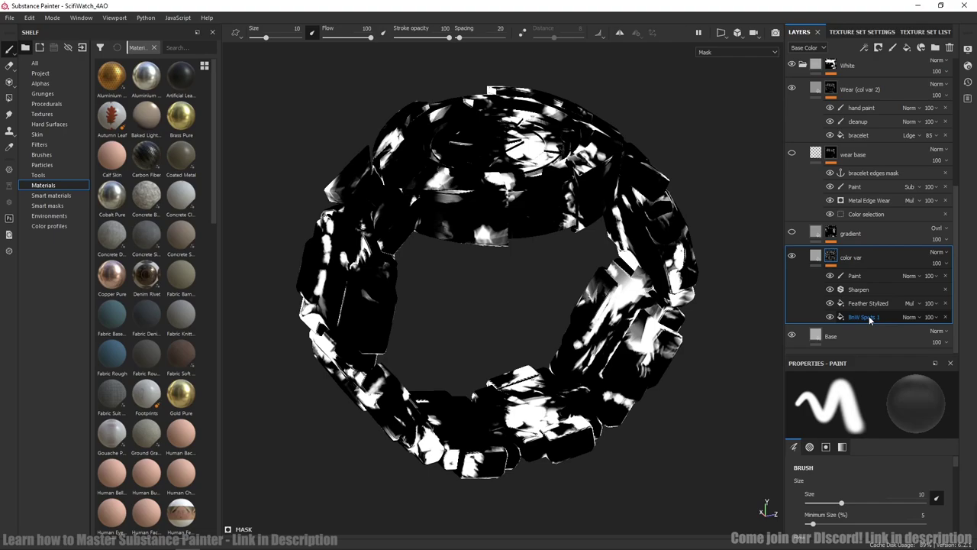
left_click(831, 304)
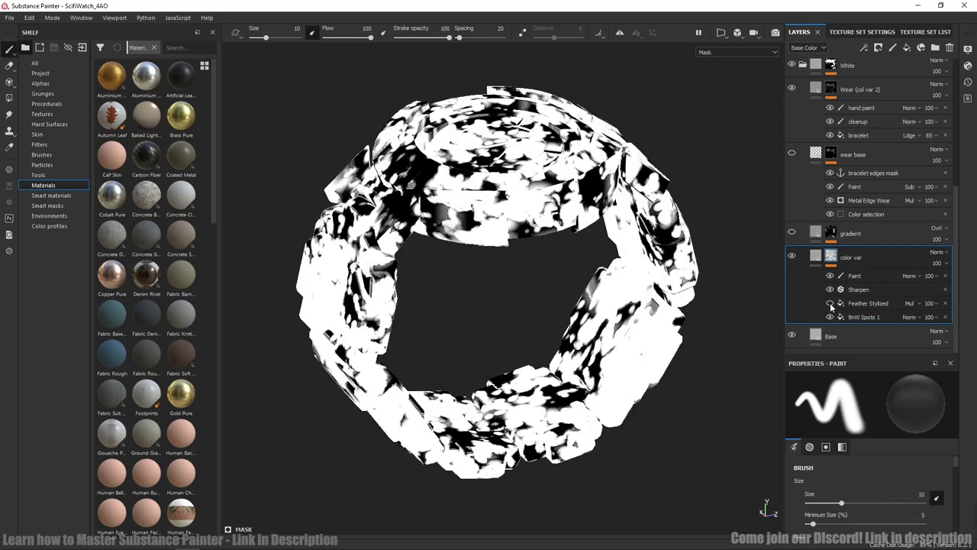
left_click(830, 304)
left_click(830, 289)
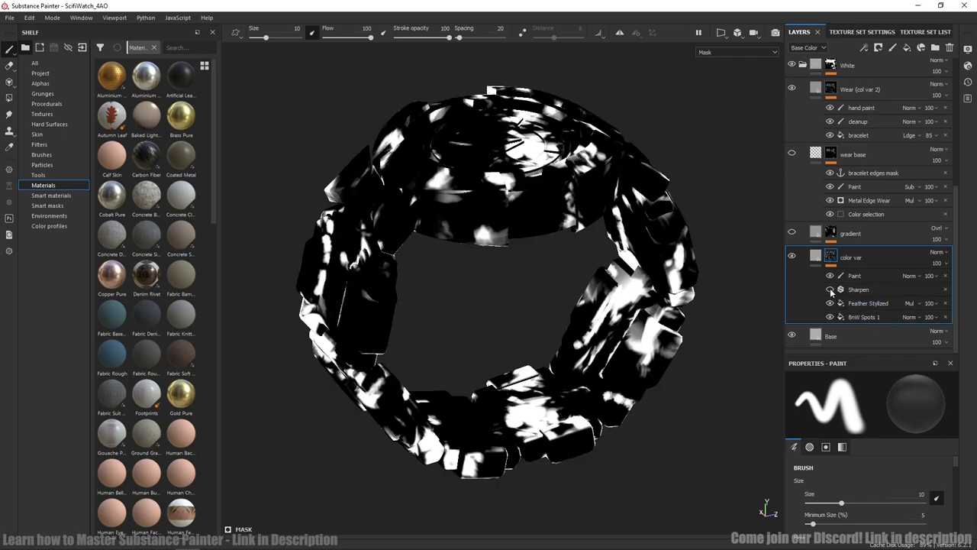
left_click(830, 276)
mouse_move(464, 321)
left_mouse_down("alt")
mouse_move(541, 304)
mouse_move(530, 321)
mouse_move(484, 338)
left_mouse_up("alt")
left_click(801, 257)
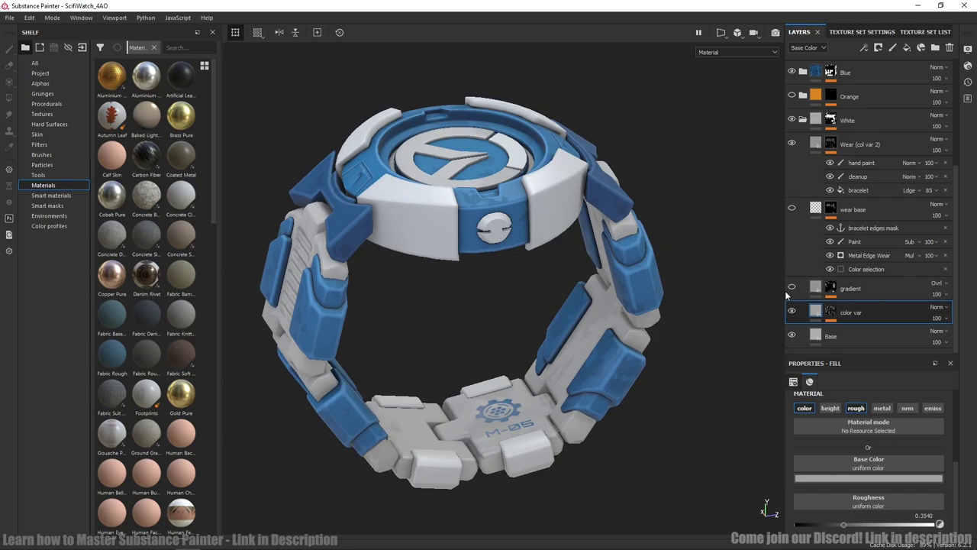
Step: Show the White folder's gradient layer and toggle the 3D Linear Gradient generator in its mask to compare the effect
left_click(830, 293)
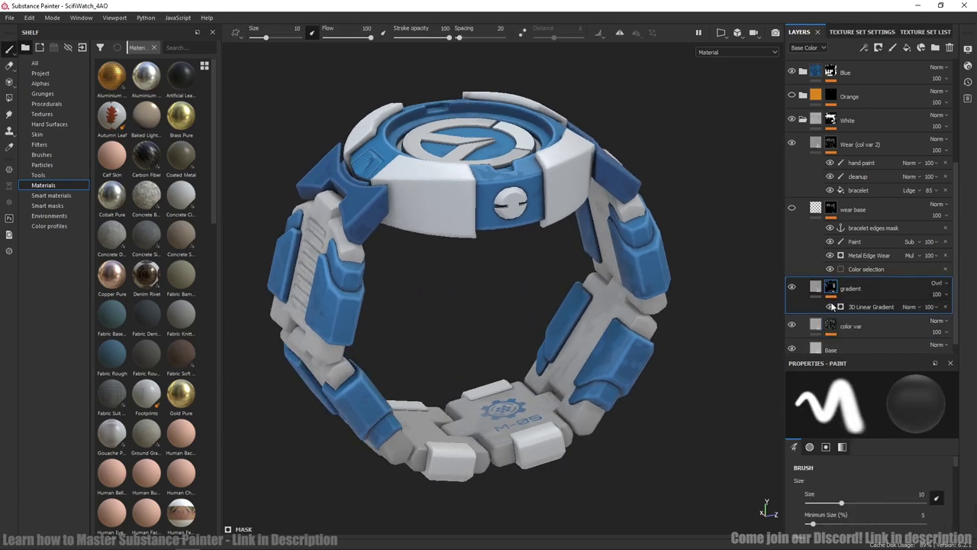
left_click_drag(573, 304, 573, 337, "alt")
left_click_drag(599, 400, 611, 385, "alt")
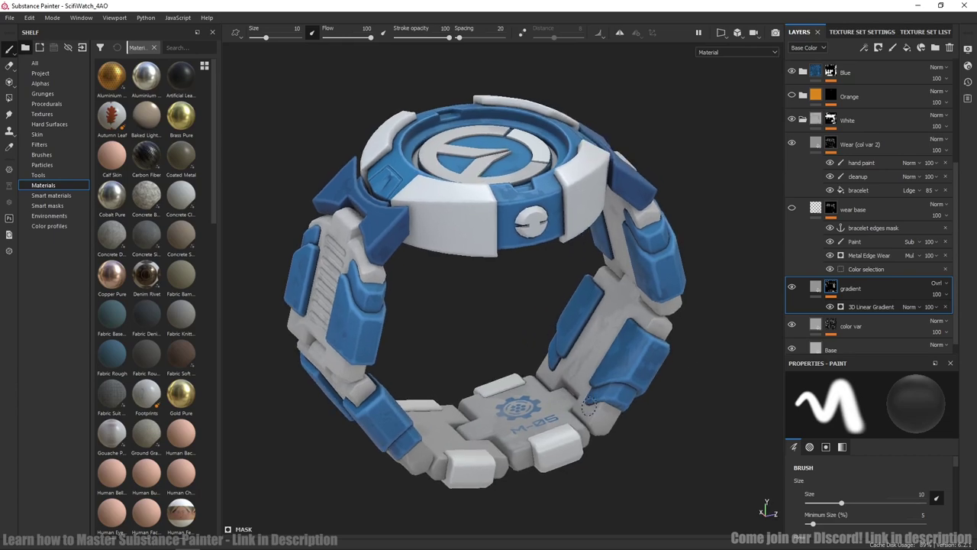
left_click(829, 307)
left_click_drag(580, 336, 572, 297, "alt")
left_click(817, 290)
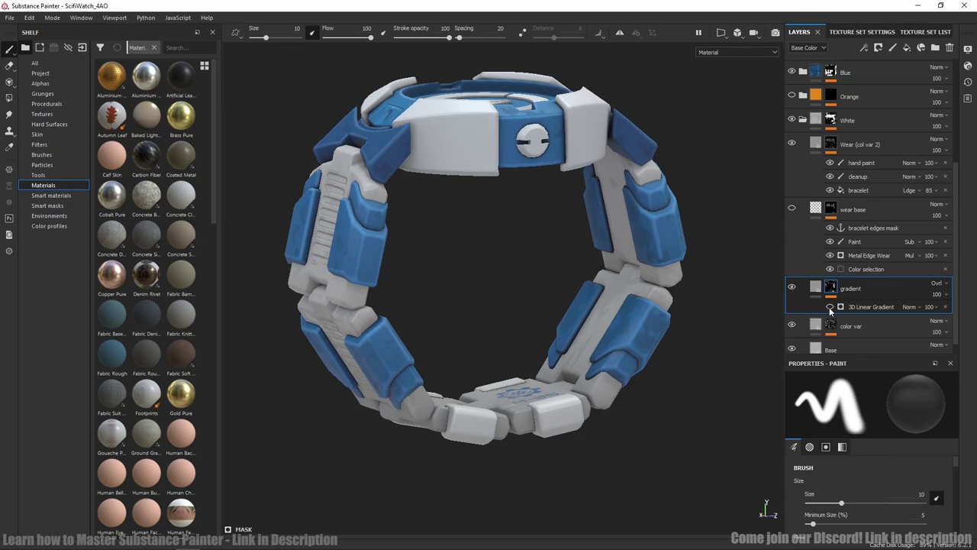
Step: Preview the gradient layer's mask alone, return to the material view and inspect the shading around the bracelet
left_click(830, 288, "alt")
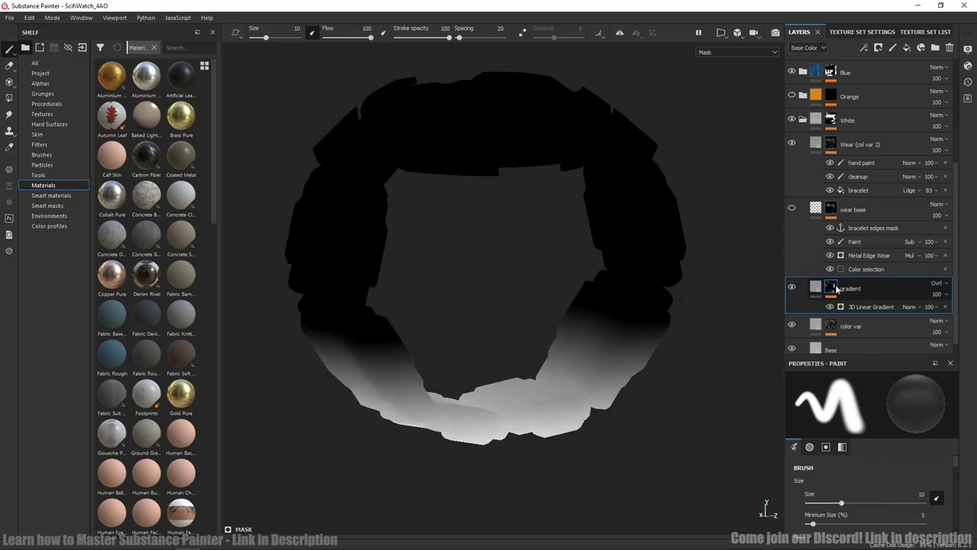
left_click(815, 289)
left_click_drag(558, 314, 474, 274, "alt")
left_click_drag(343, 262, 354, 313, "alt")
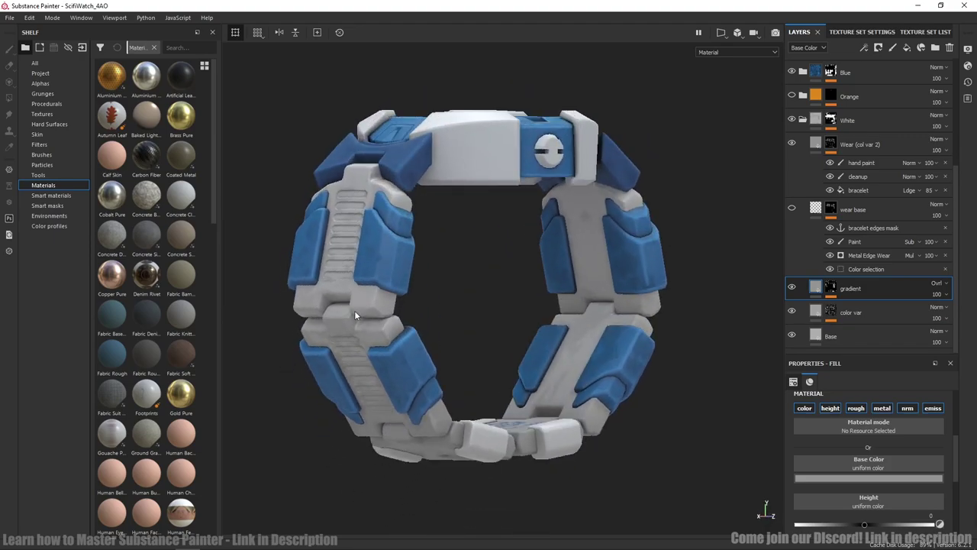
left_click_drag(356, 269, 567, 414, "alt")
left_click_drag(645, 410, 636, 373, "alt")
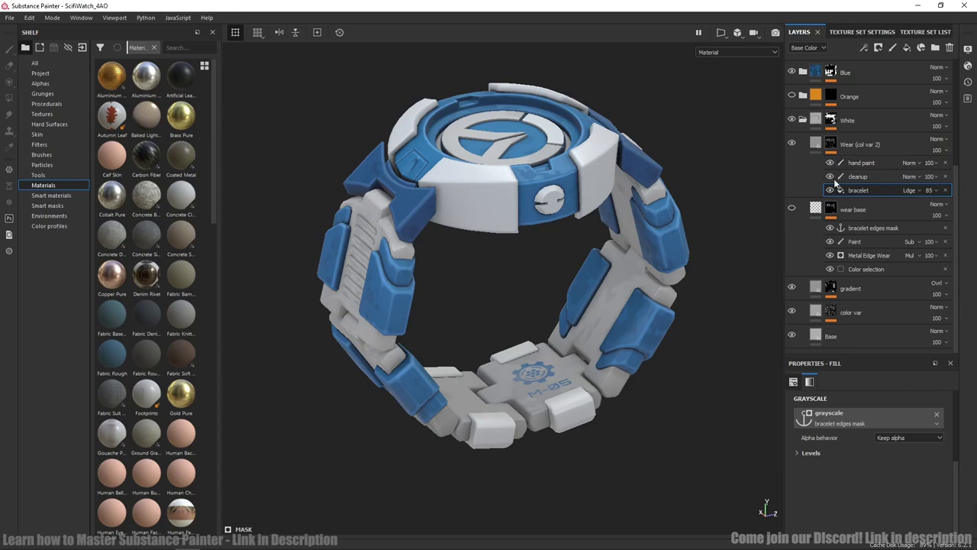
Step: Examine the bracelet fill and cleanup paint effects in the Wear (col var 2) mask
double_click(859, 191)
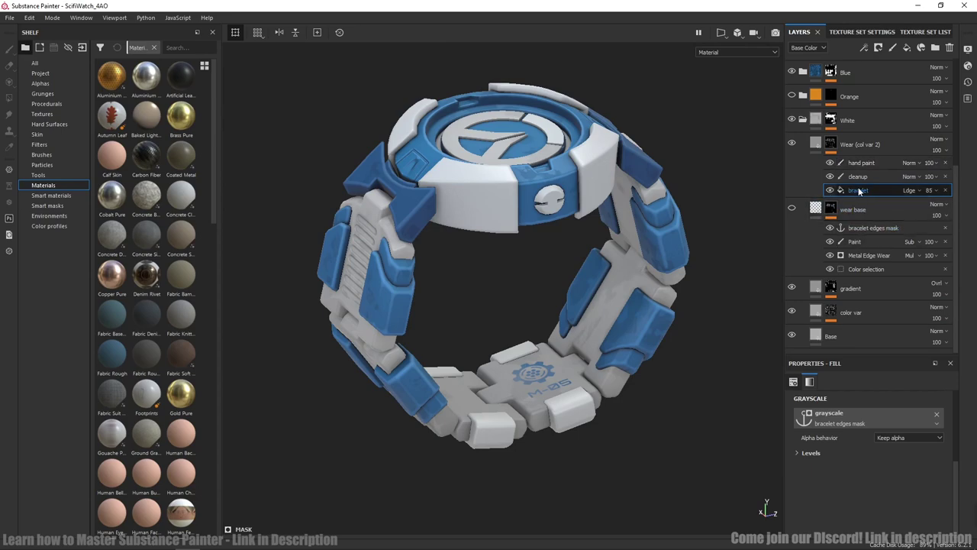
key("Return")
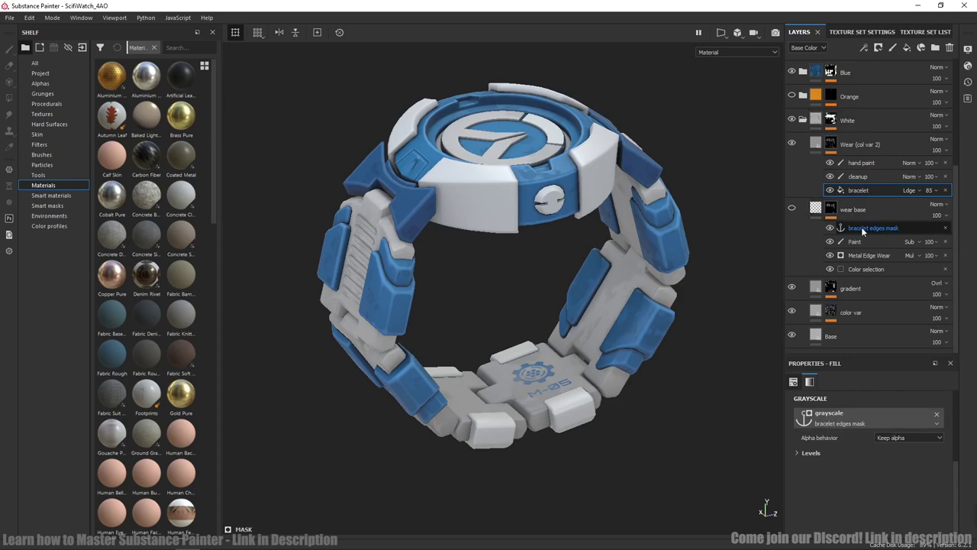
double_click(853, 176)
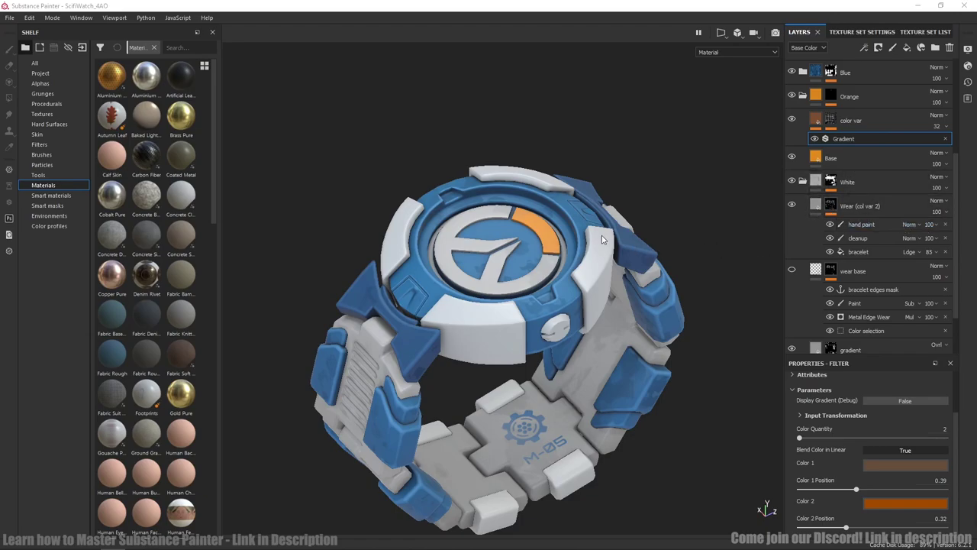
Step: Inspect the orange dial segment with the Orange folder's Base layer, and preview the color var mask with its grunge fills
scroll(600, 236, "up", 3)
scroll(462, 223, "up", 5)
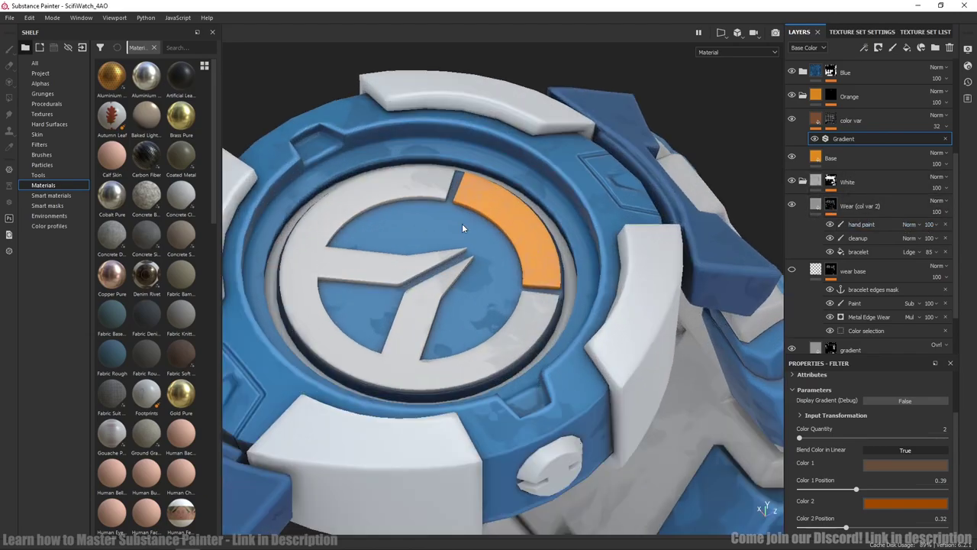
left_click(850, 157)
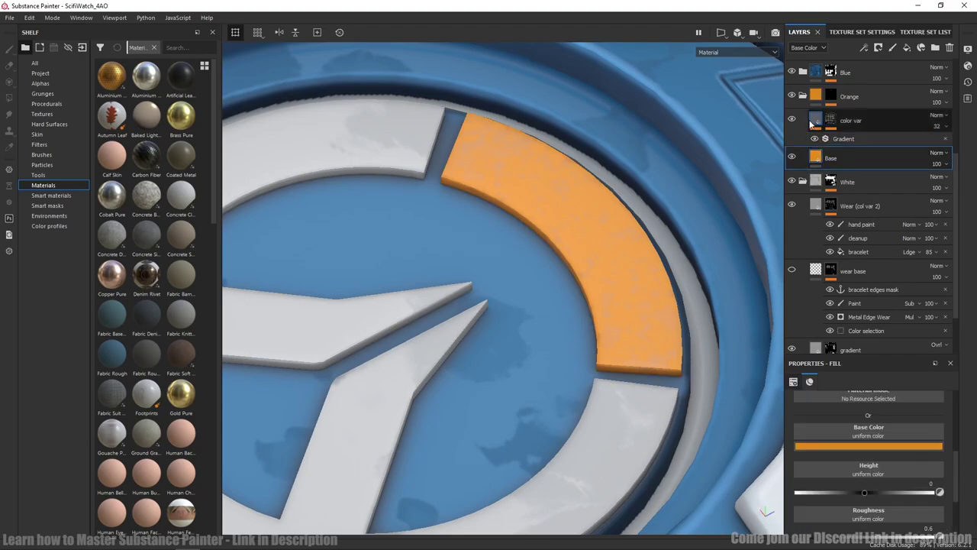
left_click(830, 127)
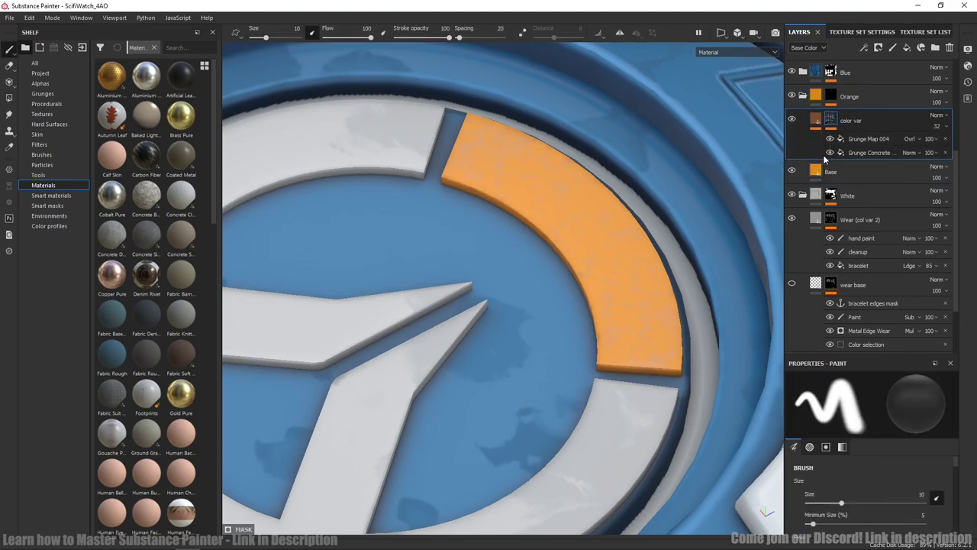
left_click(857, 139)
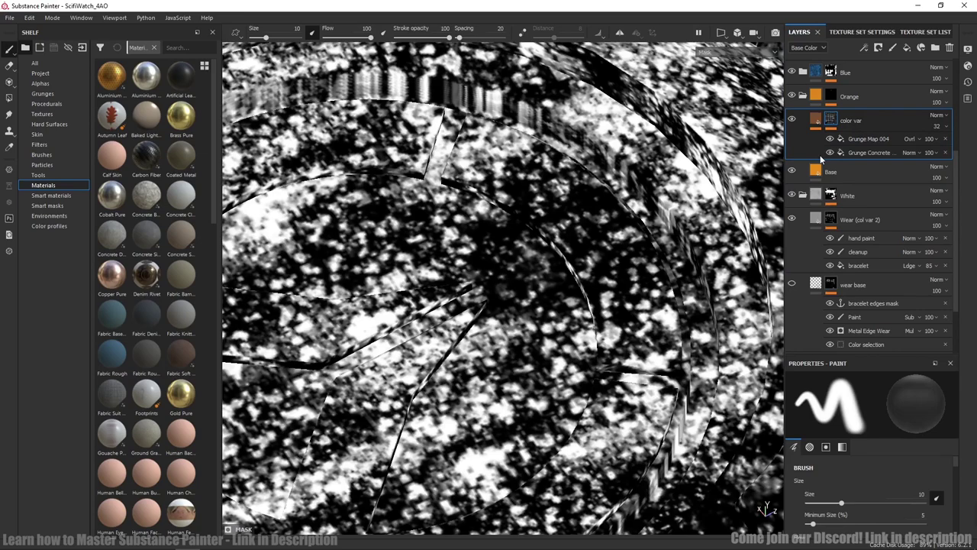
Step: Open the Gradient filter of the orange color var layer and examine the color variation on the dial segment
left_click(816, 120)
left_click(842, 139)
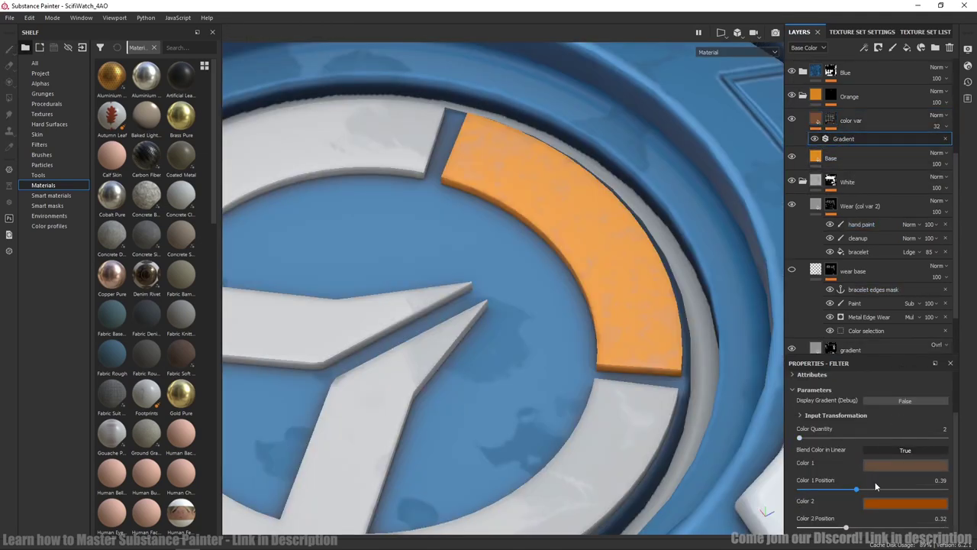
left_click_drag(560, 294, 556, 353, "alt")
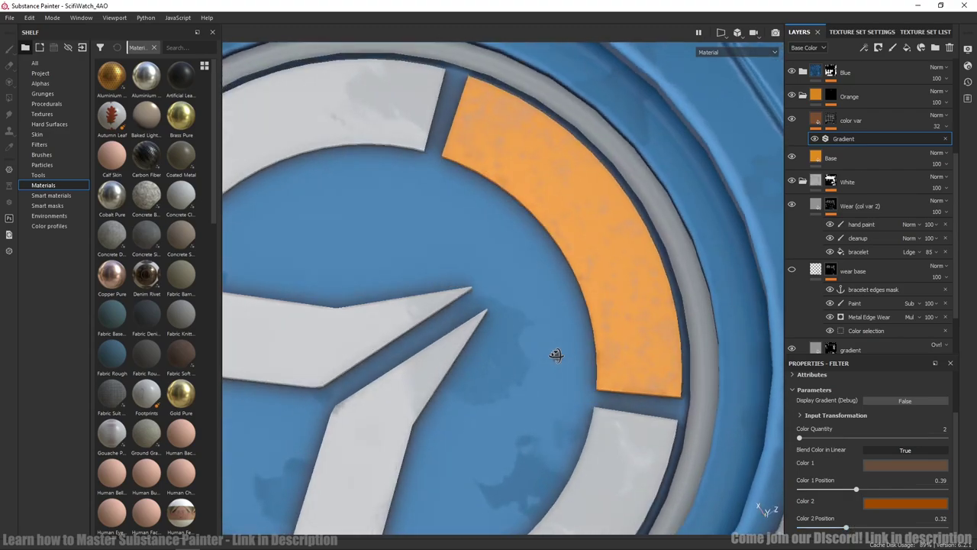
scroll(572, 395, "up", 2)
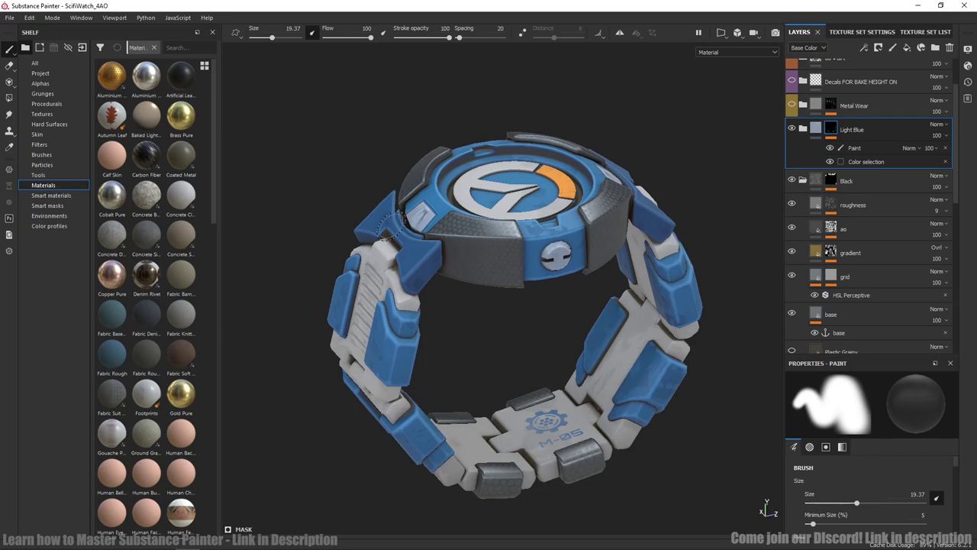
Step: Toggle the Paint effect in the Light Blue folder's mask to compare, and select the Black folder
left_click(831, 148)
left_click(830, 149)
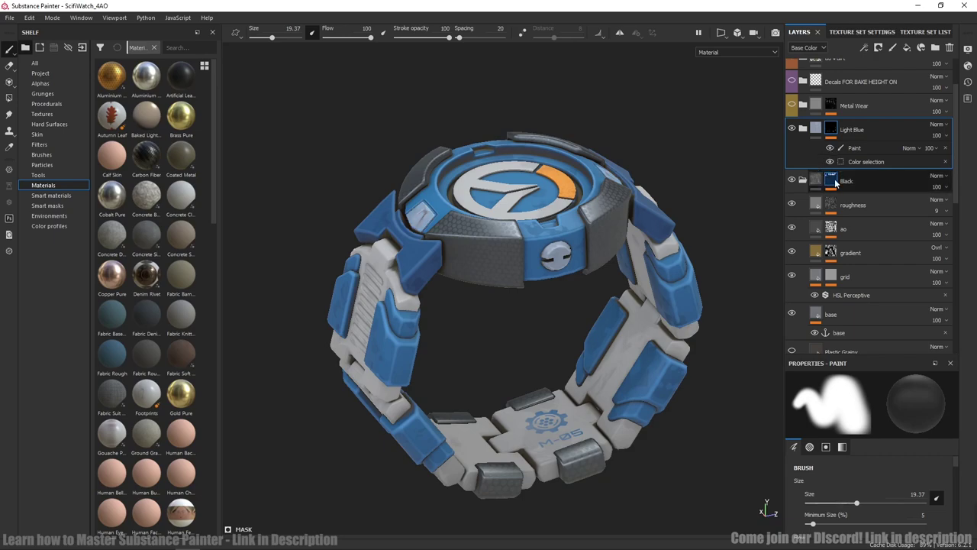
left_click(882, 178)
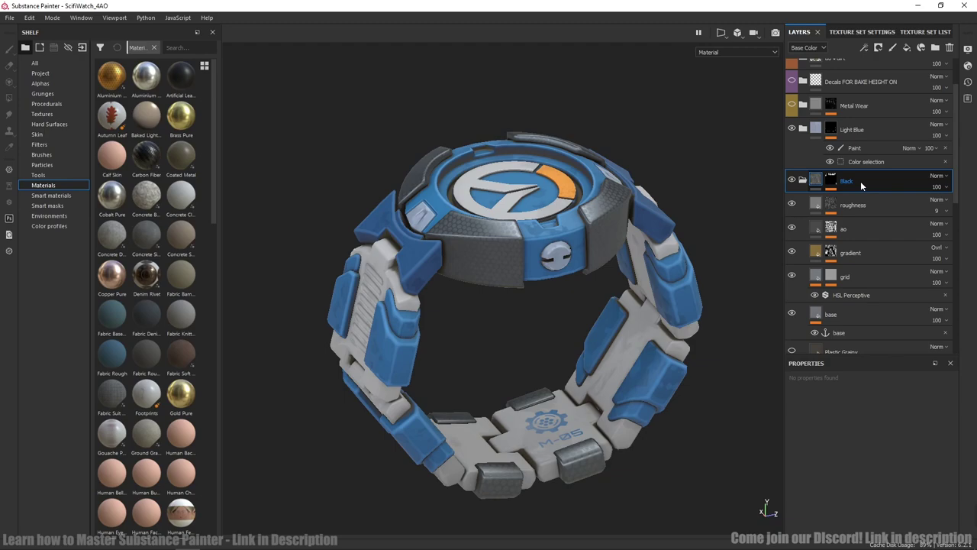
left_click(821, 184)
Step: Examine the Black folder's grid layer, checking the Hexagon fill in its mask and the base anchor in its fill properties
left_click(862, 291)
left_click(830, 276)
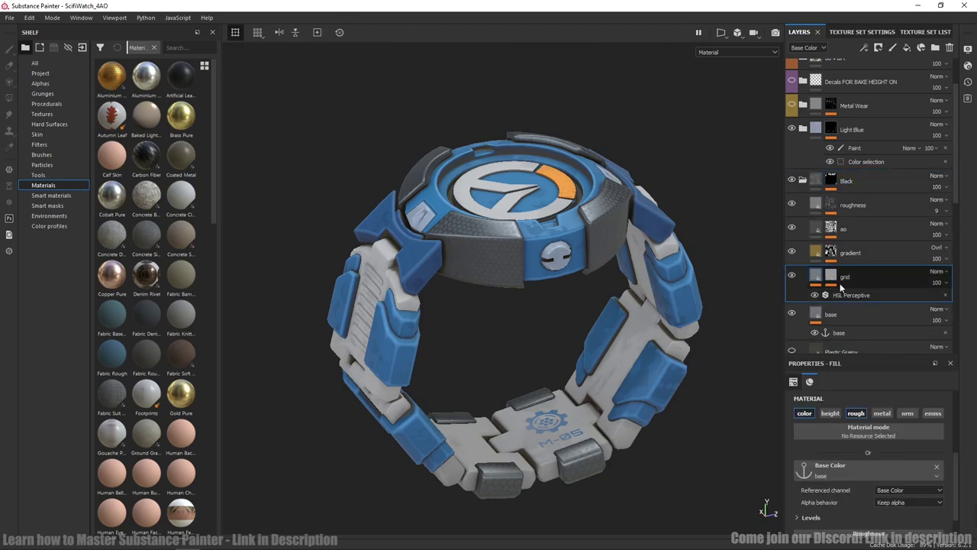
left_click(862, 294)
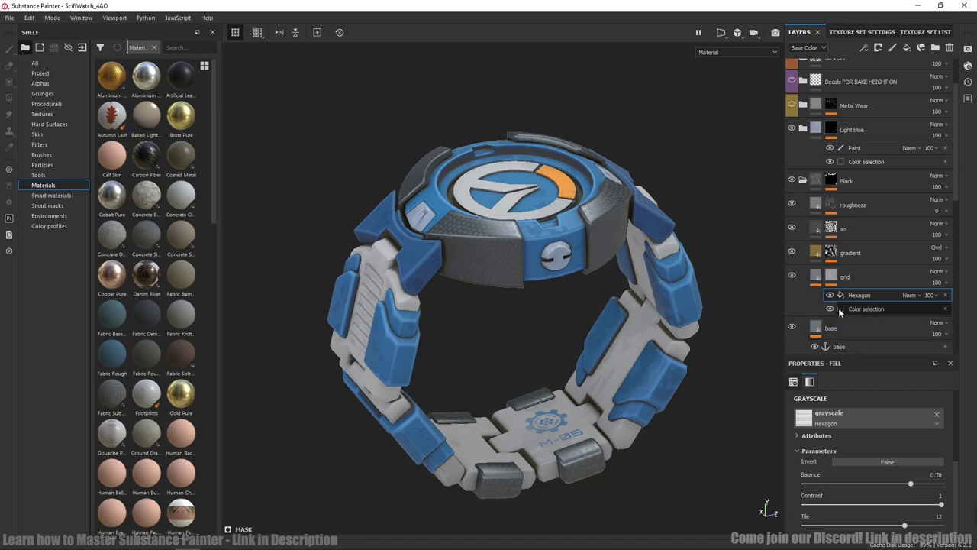
left_click(820, 278)
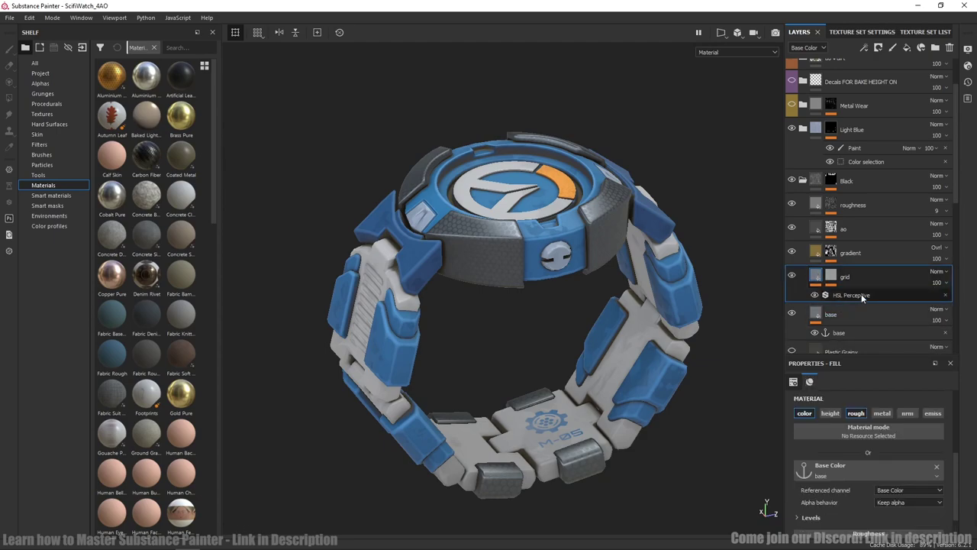
Step: Inspect the grid layer's HSL Perceptive filter, and toggle the gradient layer's visibility to compare its effect on the black parts
left_click(861, 296)
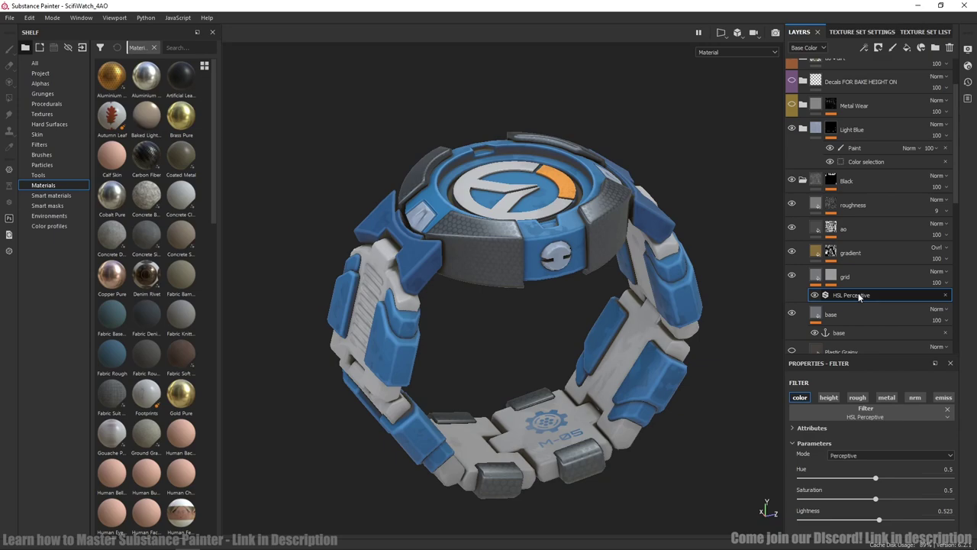
left_click(816, 253)
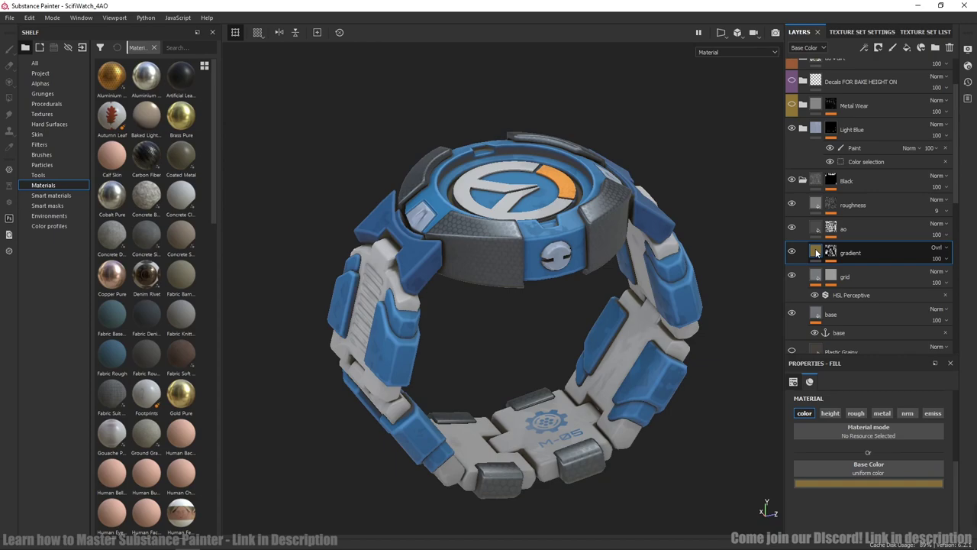
left_click(791, 252)
left_click(792, 252)
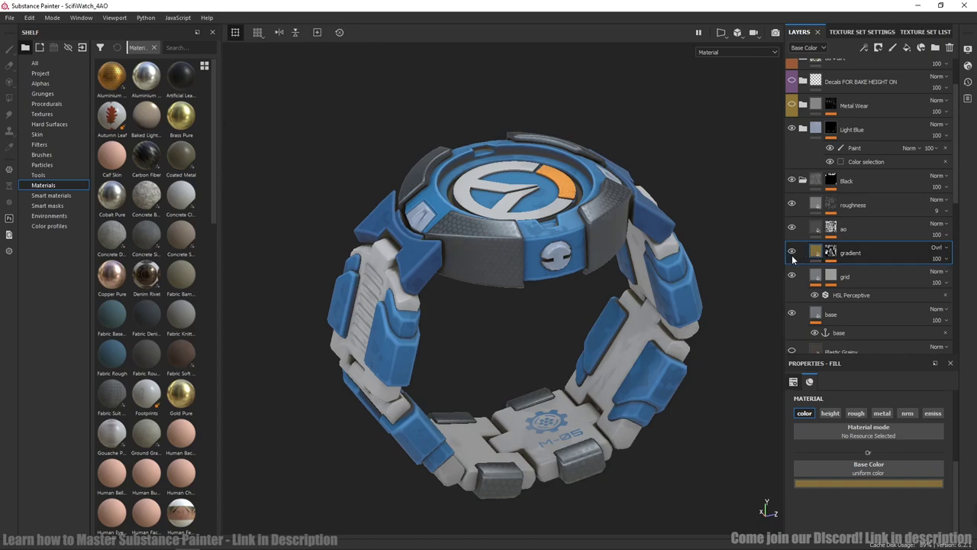
left_click(792, 255)
left_click(792, 255)
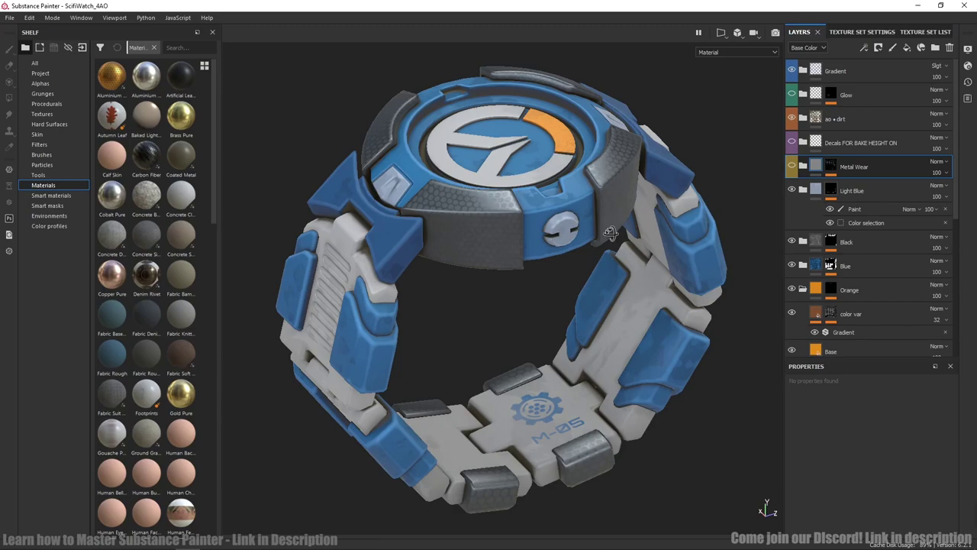
Step: Expand the Metal Wear folder and examine the mask effects and anchors of its metal dark edges, blue edges, logo, bracelet and metal light edges layers
left_click_drag(610, 233, 607, 236, "alt")
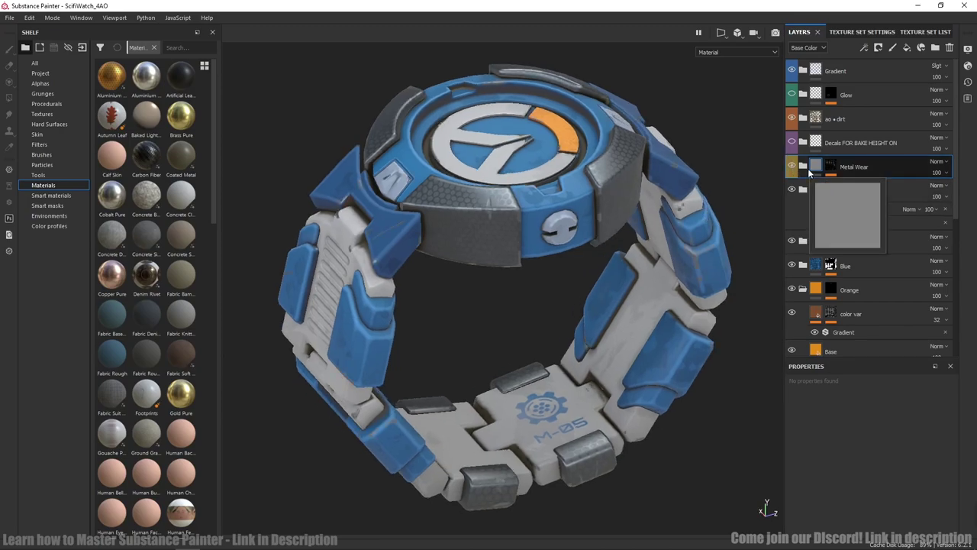
left_click(802, 166)
scroll(854, 217, "down", 2)
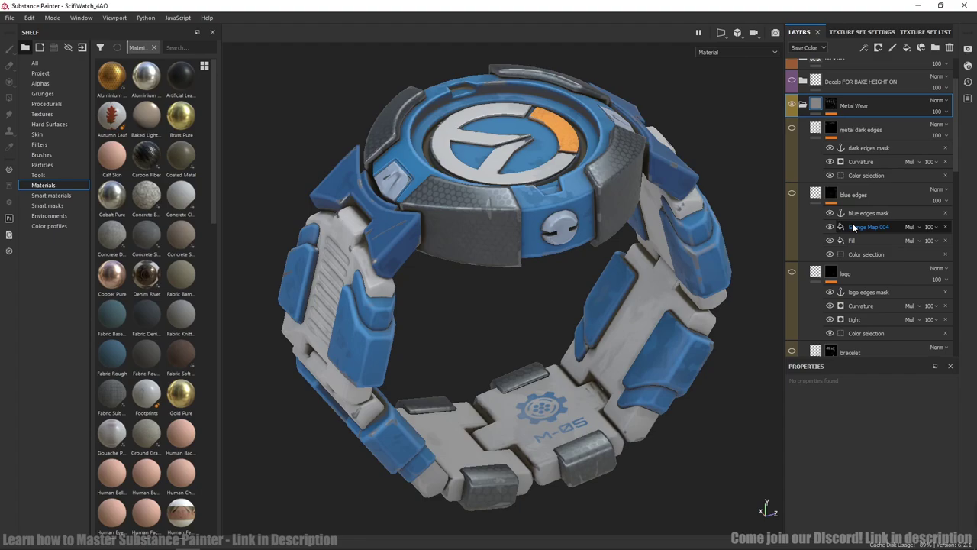
scroll(853, 226, "down", 1)
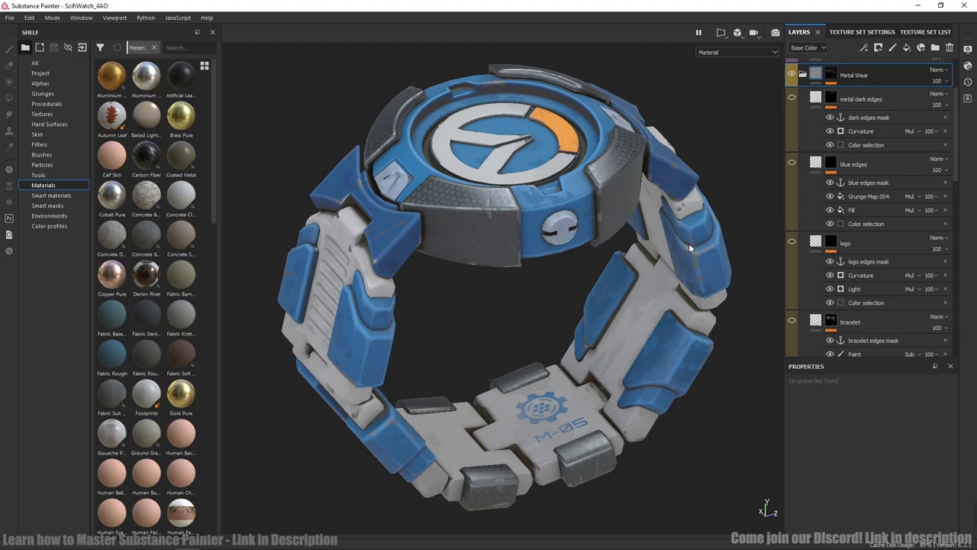
scroll(907, 229, "down", 6)
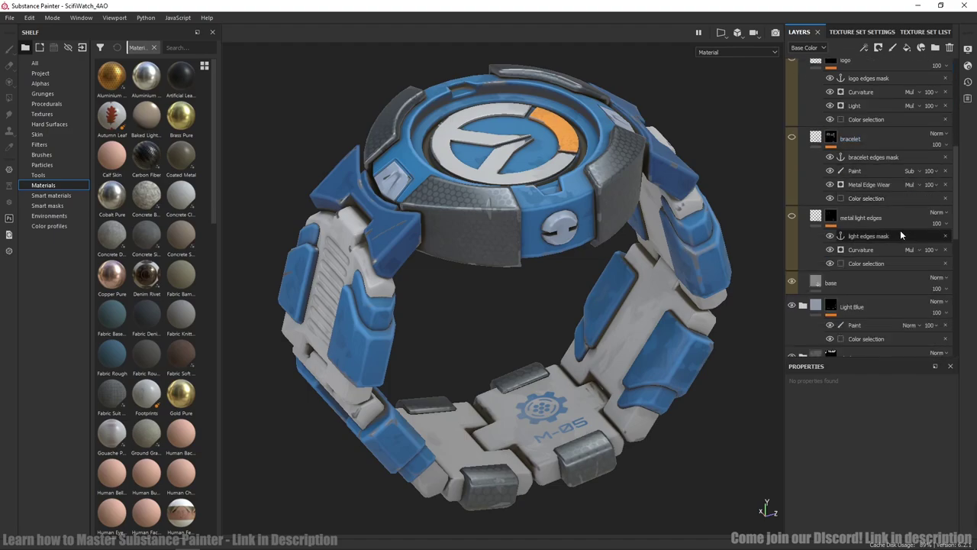
scroll(897, 233, "up", 1)
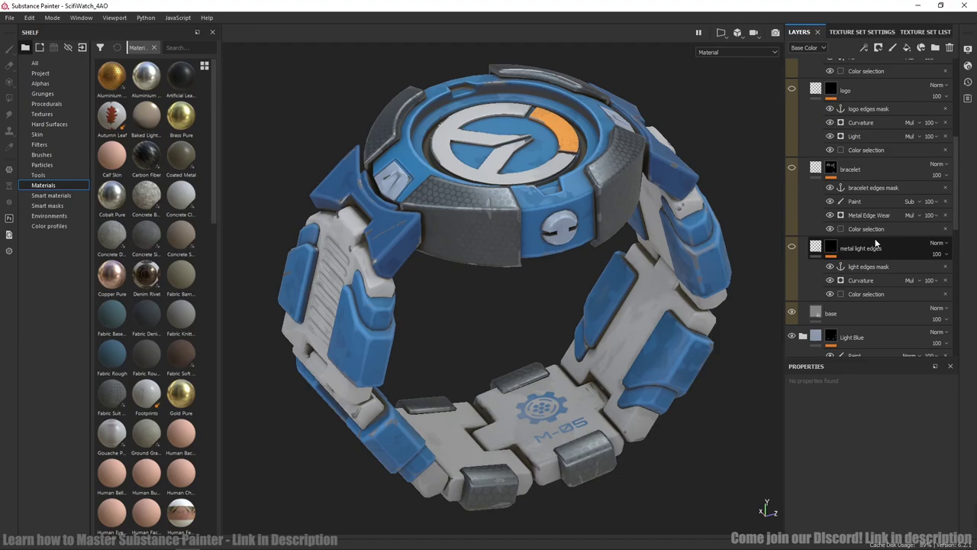
scroll(875, 242, "up", 5)
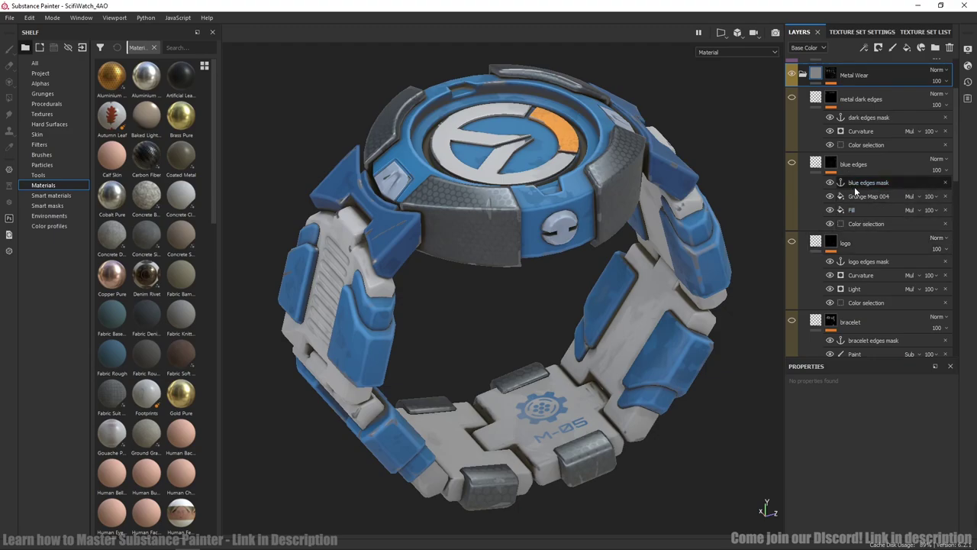
scroll(855, 191, "up", 2)
scroll(855, 191, "up", 1)
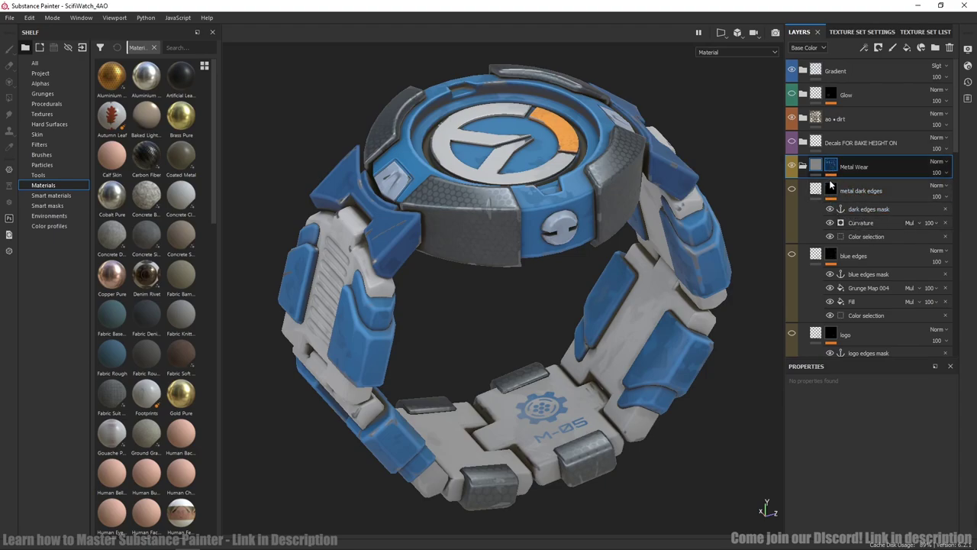
Step: Show the Metal Wear folder's mask effects and compare the anchor used by the blue fill with the edge layers' anchors
left_click(831, 167)
left_click(855, 227)
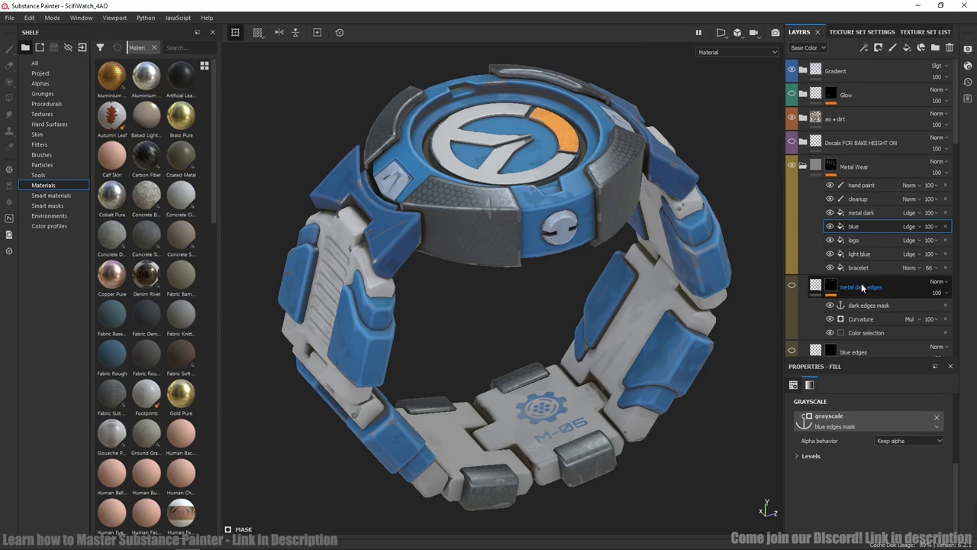
scroll(861, 287, "down", 5)
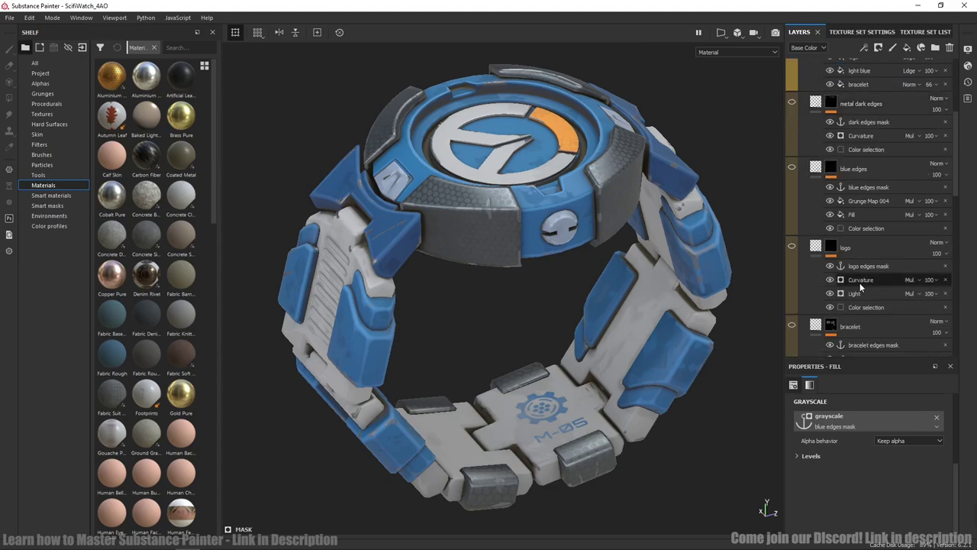
scroll(860, 288, "down", 2)
left_click(860, 287)
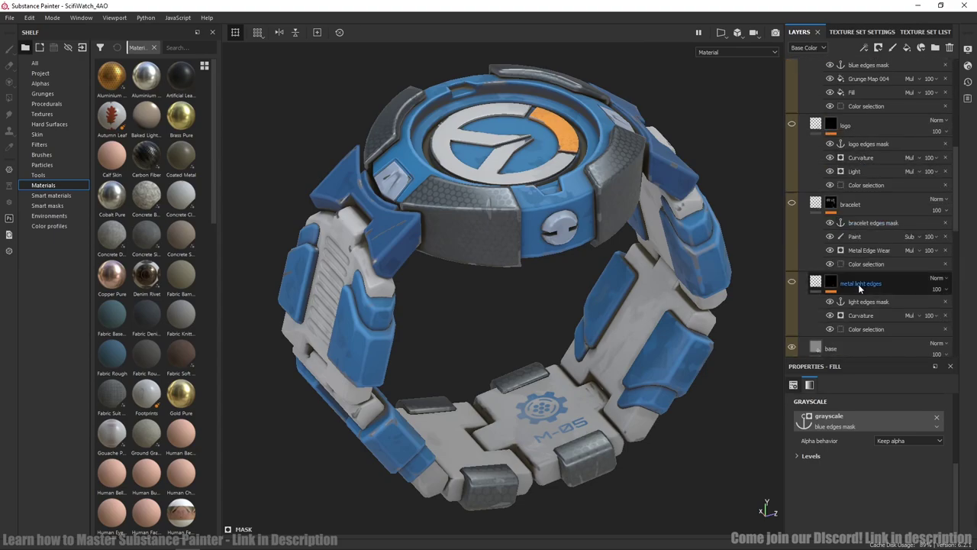
Step: Review the material channels of the base layer in the Metal Wear folder
scroll(860, 287, "down", 3)
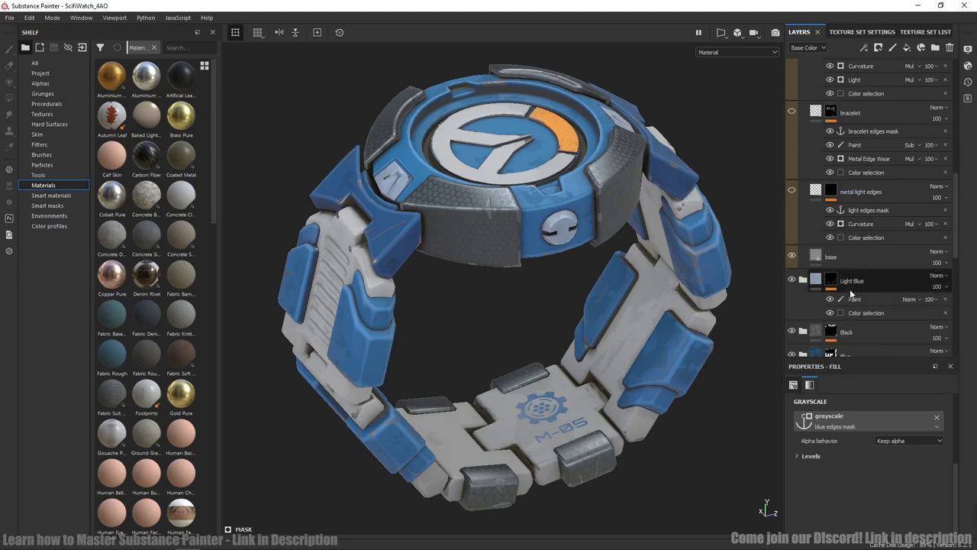
left_click(846, 262)
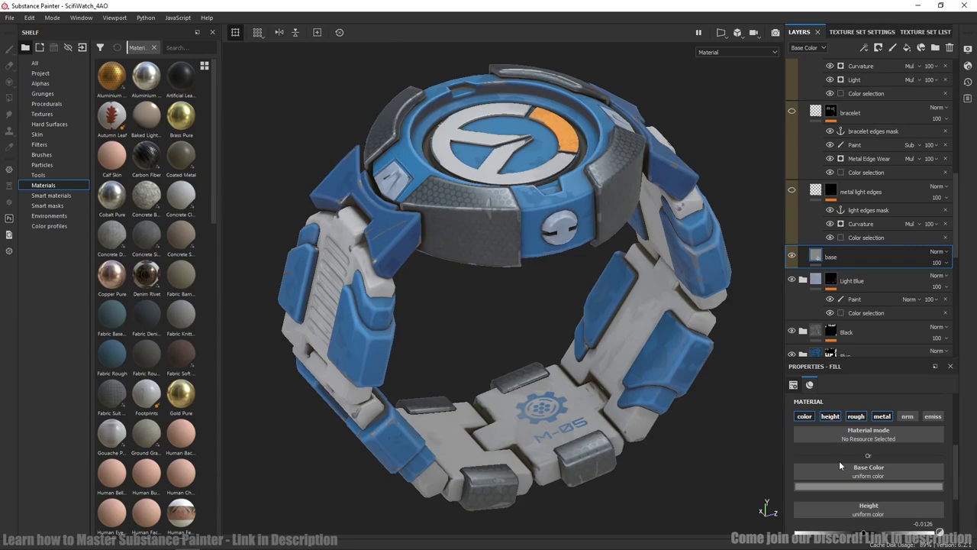
scroll(839, 461, "down", 3)
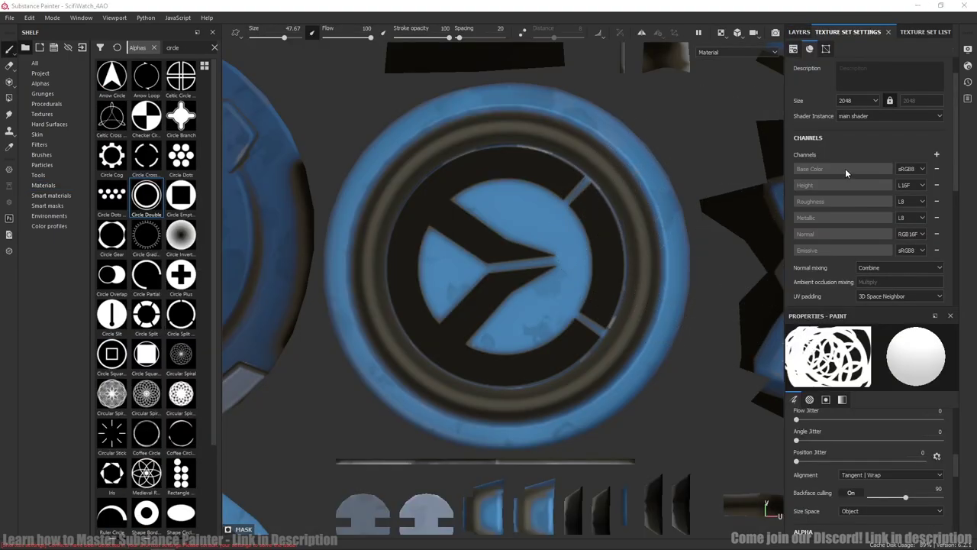
Step: Check the texture set's channel list for the Emissive channel, and return to the layer stack
left_click(937, 154)
left_click(779, 246)
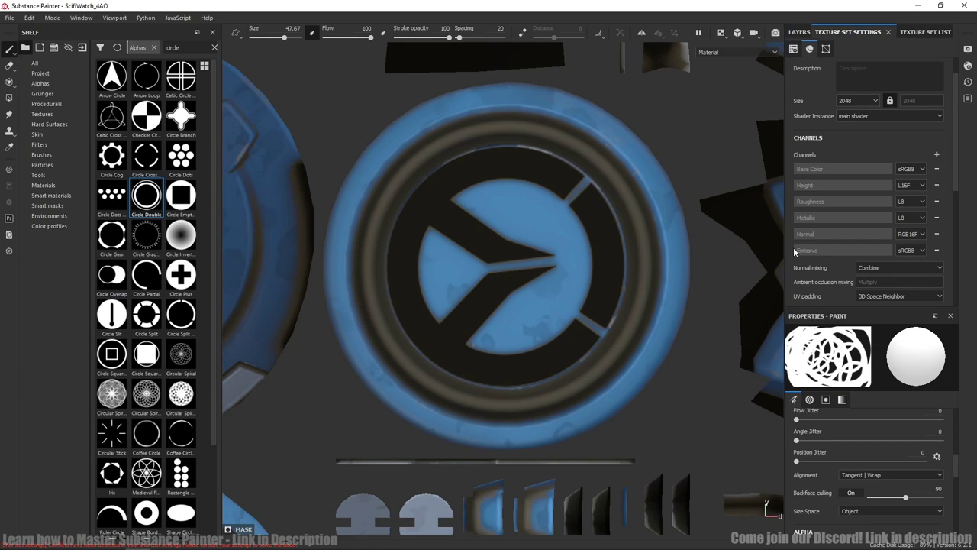
left_click(799, 32)
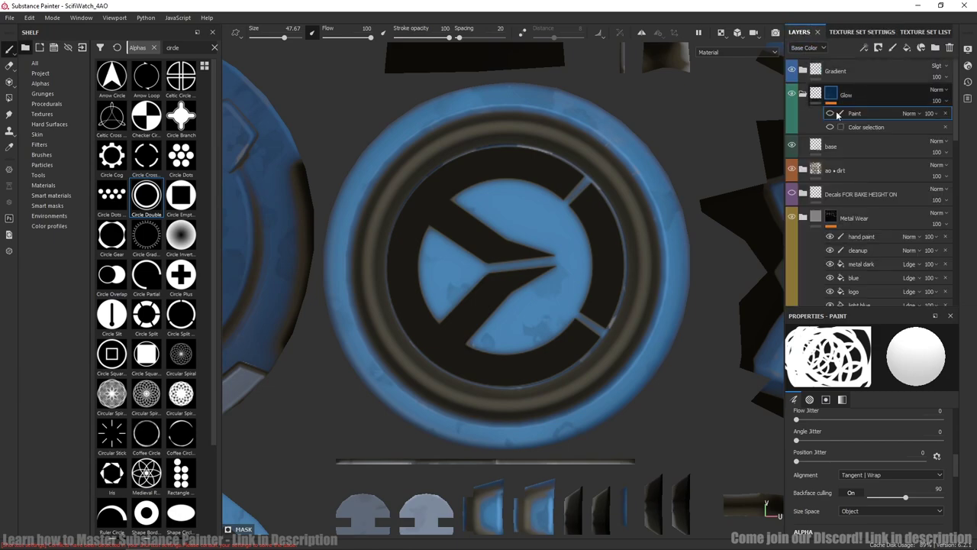
Step: Select the Glow folder's emissive base layer, and enable the Color selection and Paint effects in the folder's mask
left_click(857, 145)
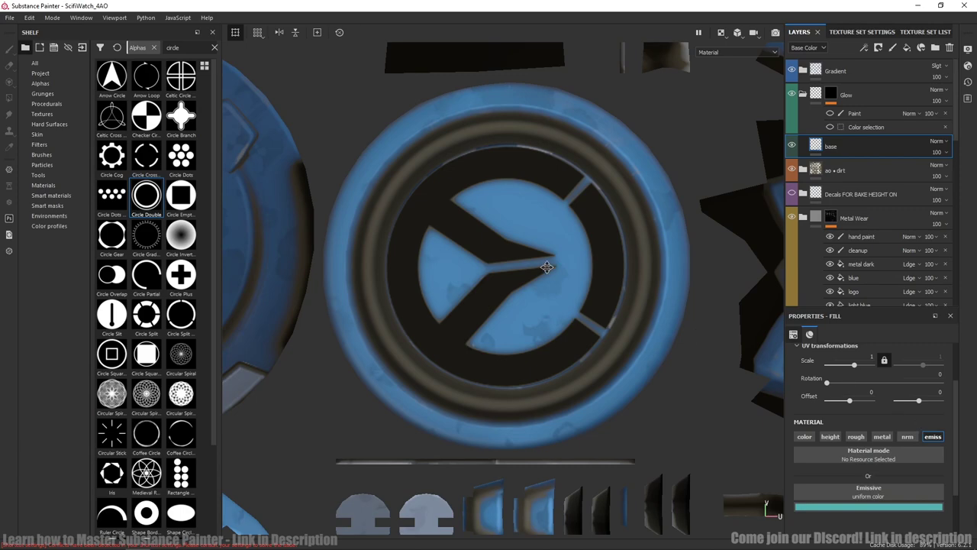
left_click(828, 127)
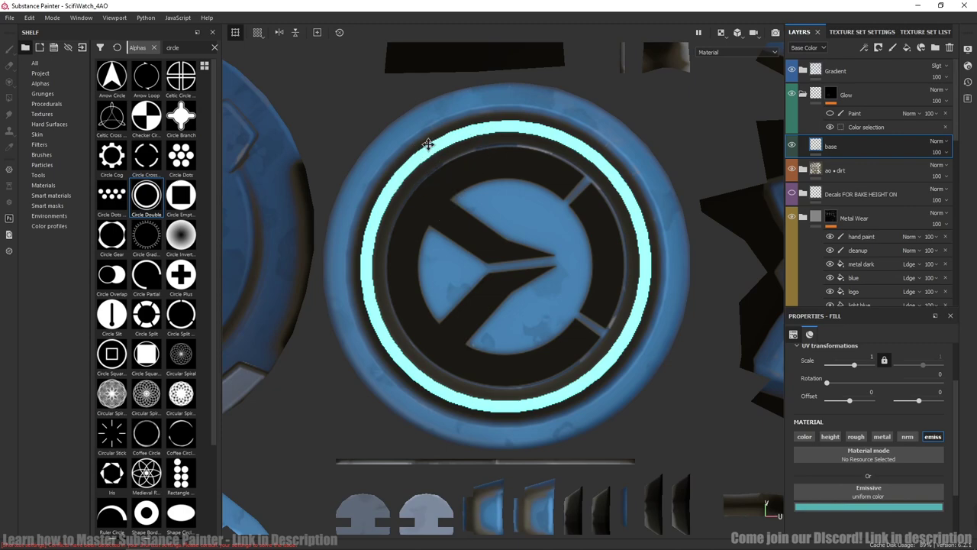
left_click(830, 114)
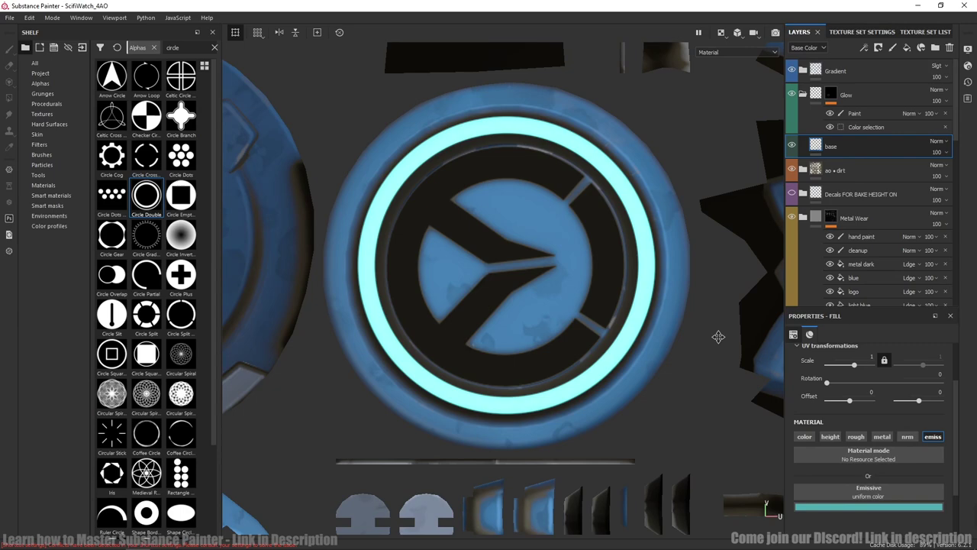
Step: Try stamping three Circle Double alphas across the dial in the Glow mask's Paint effect, and check the brush and alpha parameters
left_click(855, 113)
left_click(460, 263)
left_click(513, 284)
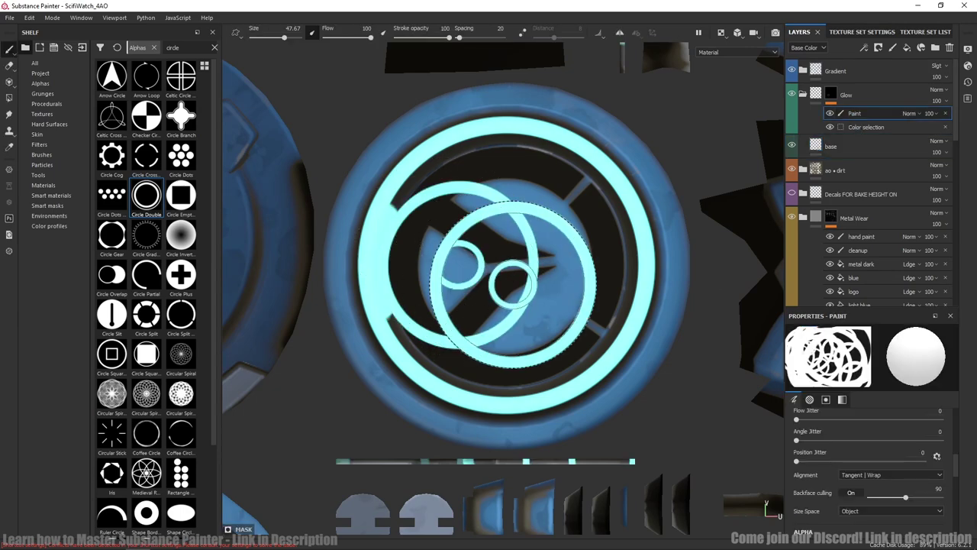
scroll(903, 458, "down", 5)
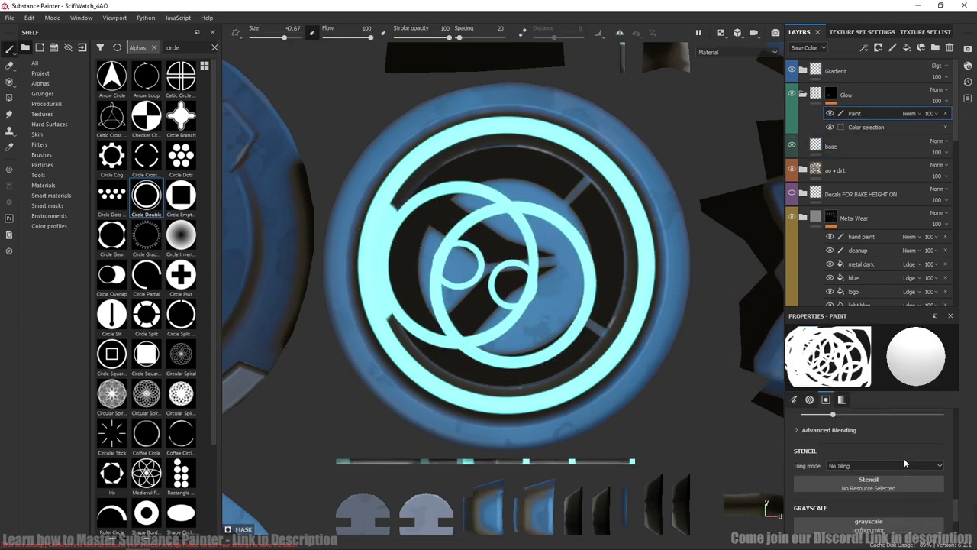
scroll(903, 458, "up", 2)
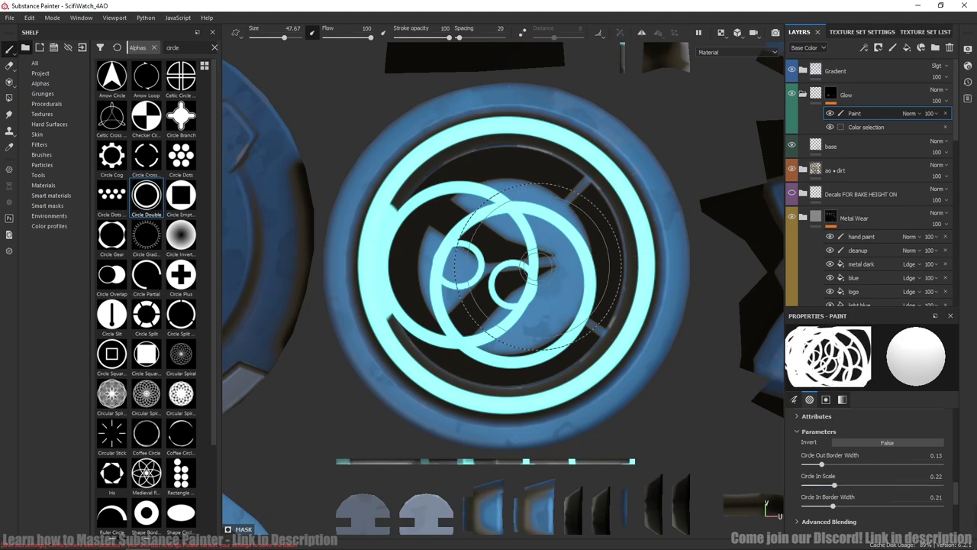
left_click(530, 233)
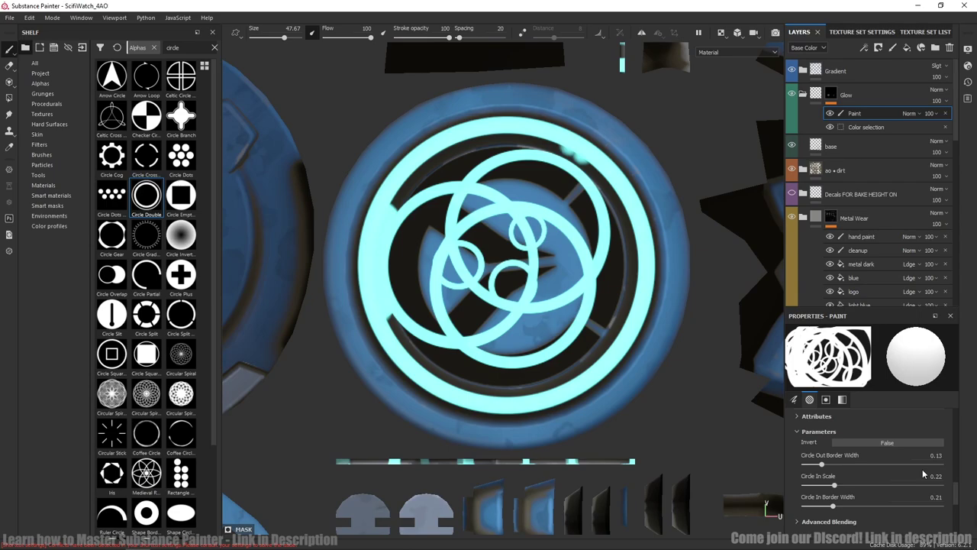
scroll(922, 473, "up", 3)
Step: Set the brush alignment to UV and undo the three test stamps on the dial
left_click(862, 475)
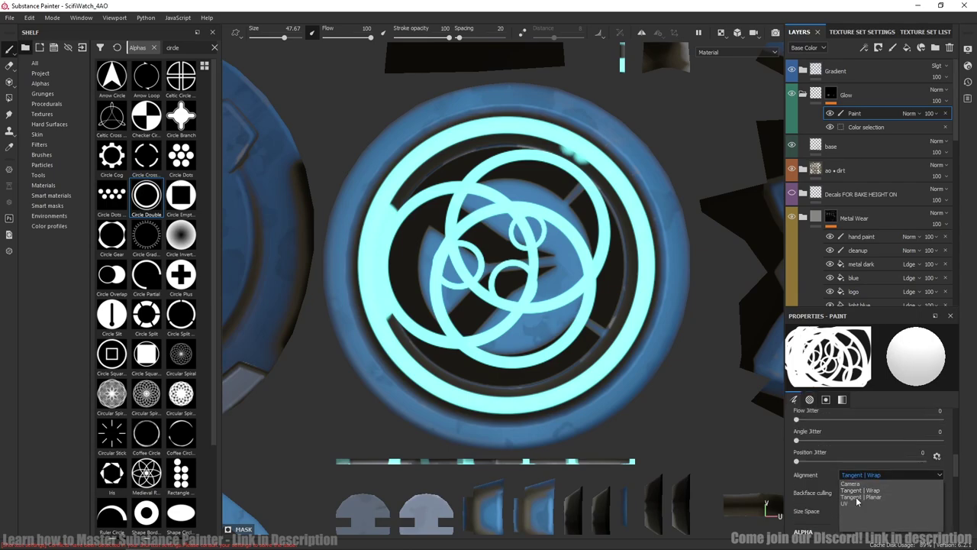
left_click(856, 503)
key("ctrl+z")
key("ctrl+z")
key("ctrl+z")
Step: Try stamping two Circle Double alphas on the dial with UV alignment, and undo both stamps
left_click(515, 267)
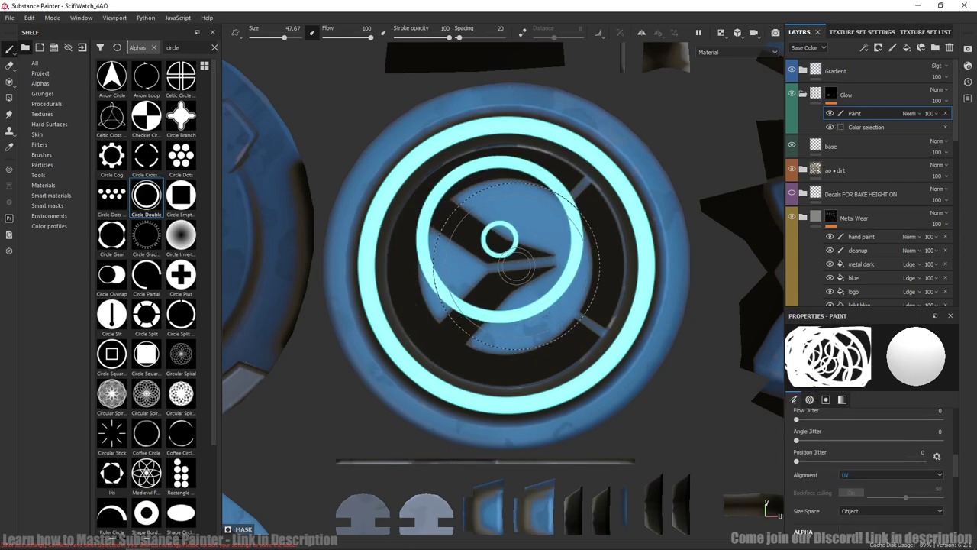
left_click(513, 294)
key("ctrl+z")
key("ctrl+z")
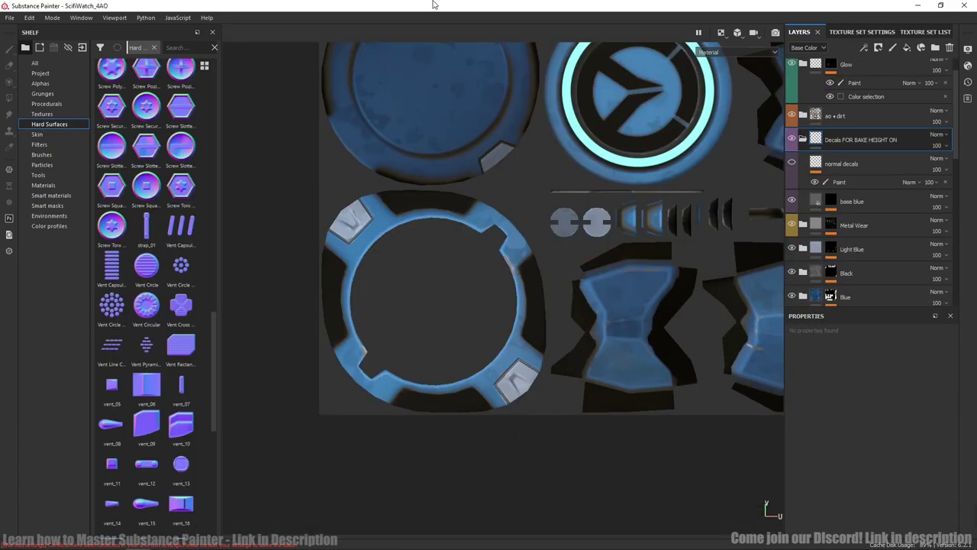
scroll(459, 334, "up", 4)
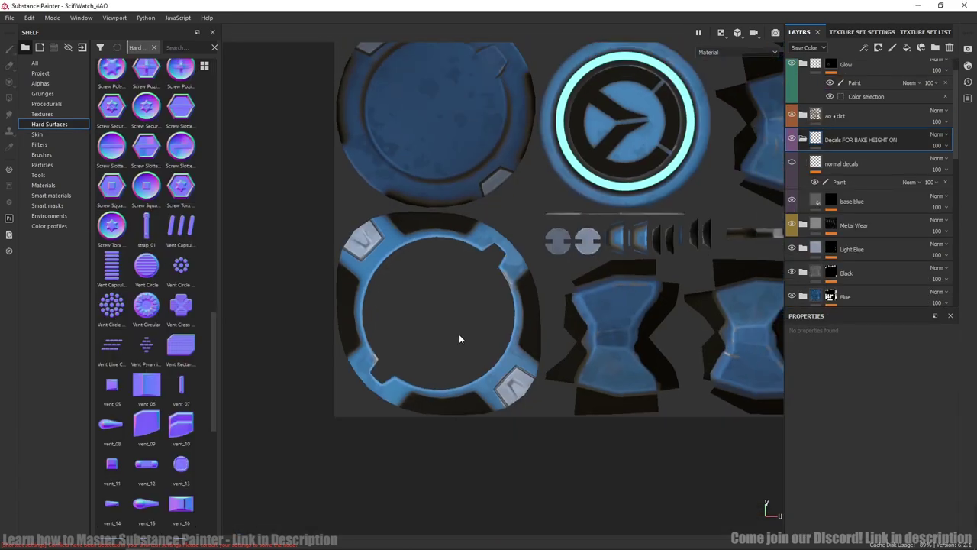
scroll(459, 334, "down", 5)
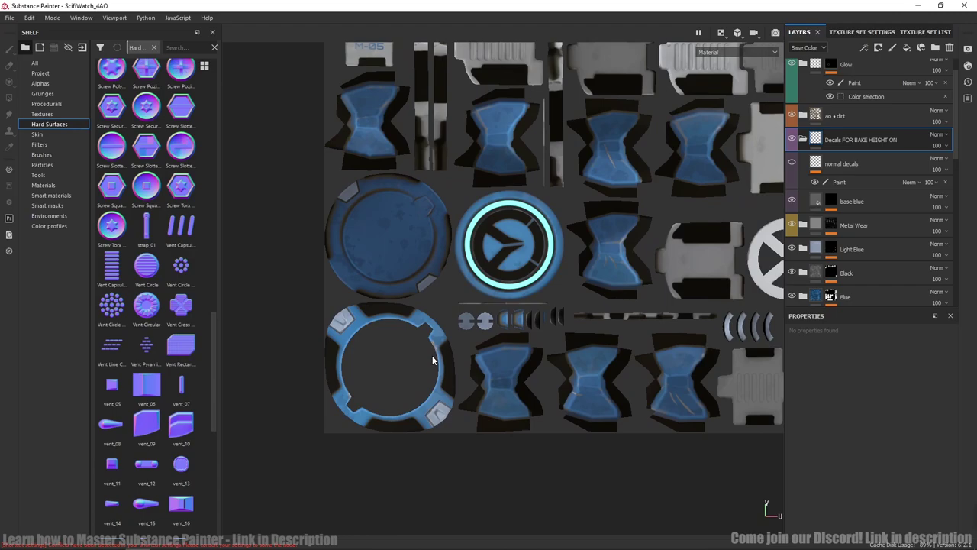
scroll(432, 355, "down", 5)
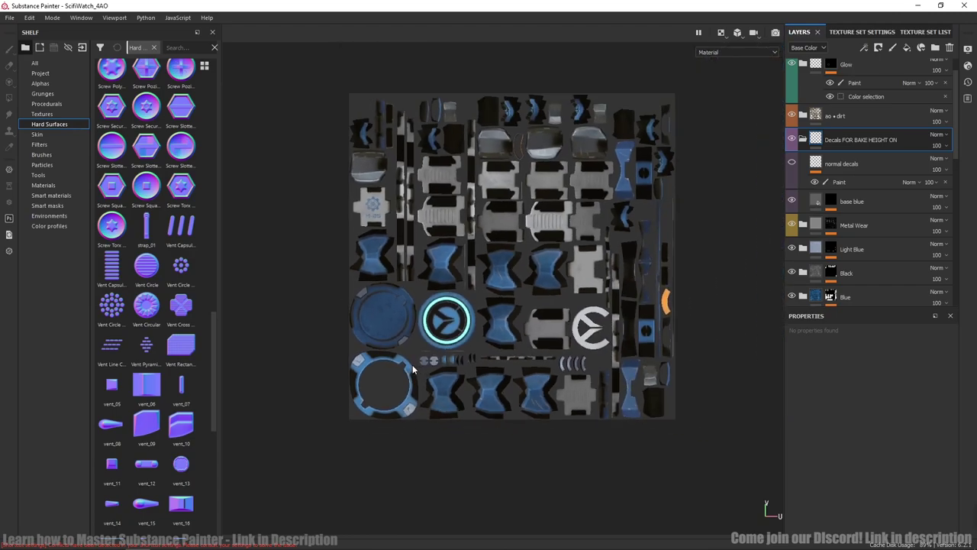
scroll(412, 366, "up", 6)
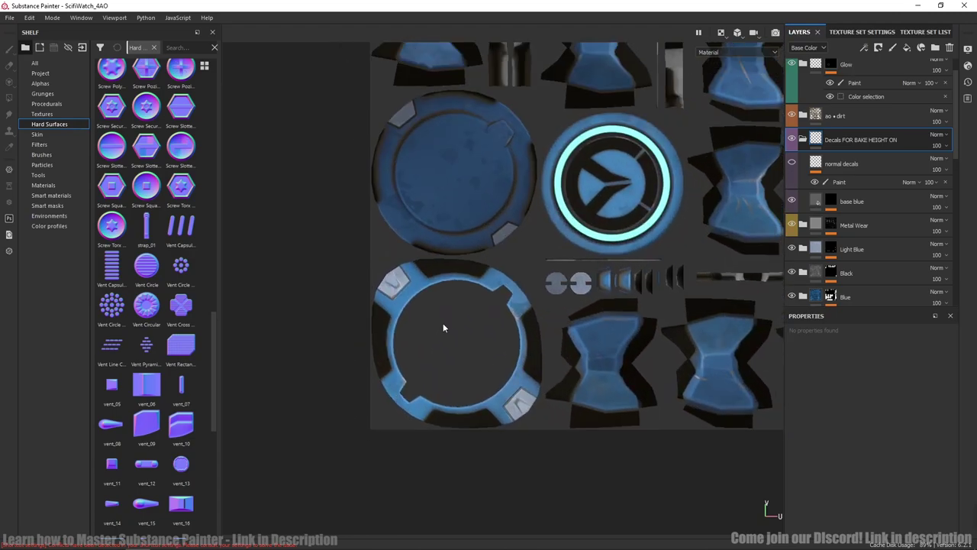
scroll(425, 330, "up", 2)
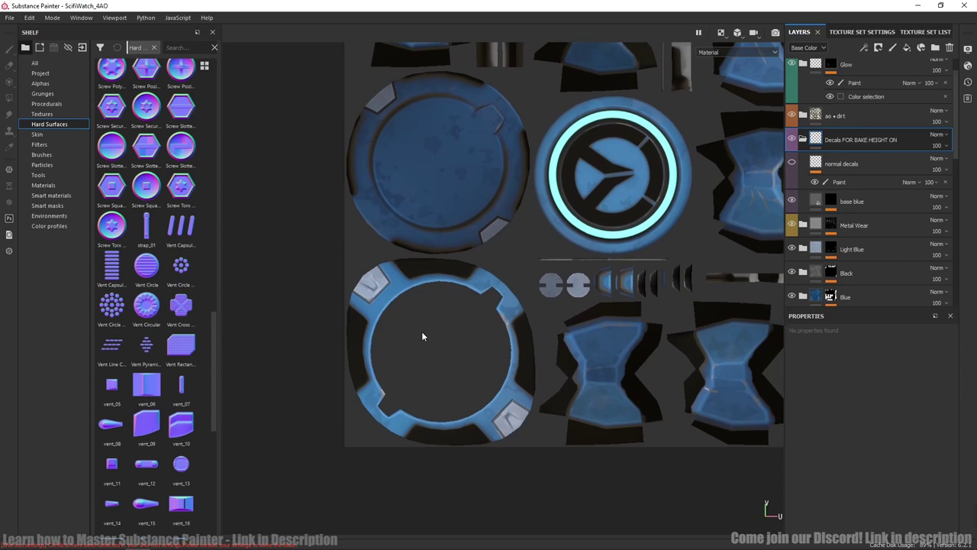
key("alt")
scroll(381, 342, "up", 1)
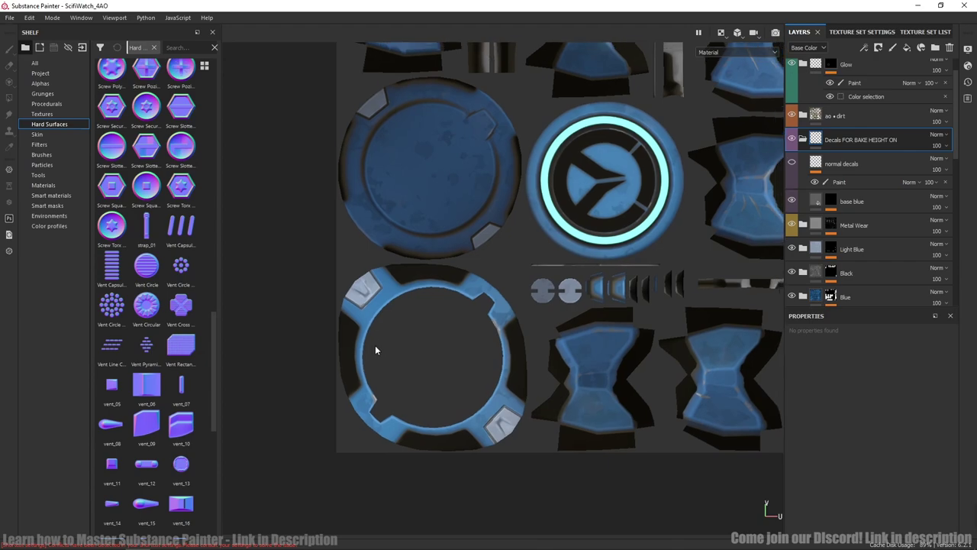
Step: Show only the 3D view of the watch, facing the dial with the camera set to orthographic
middle_click_drag(373, 344, 380, 327)
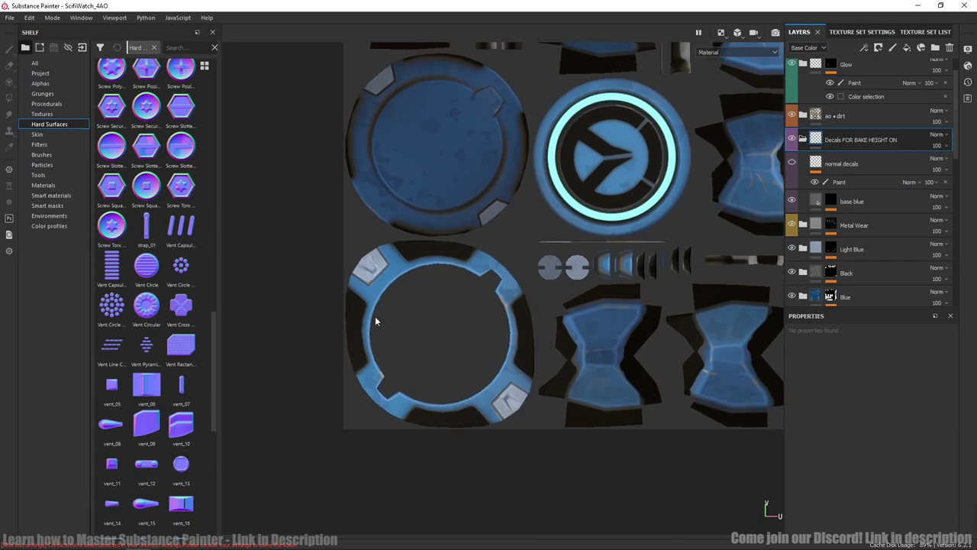
scroll(379, 317, "up", 2)
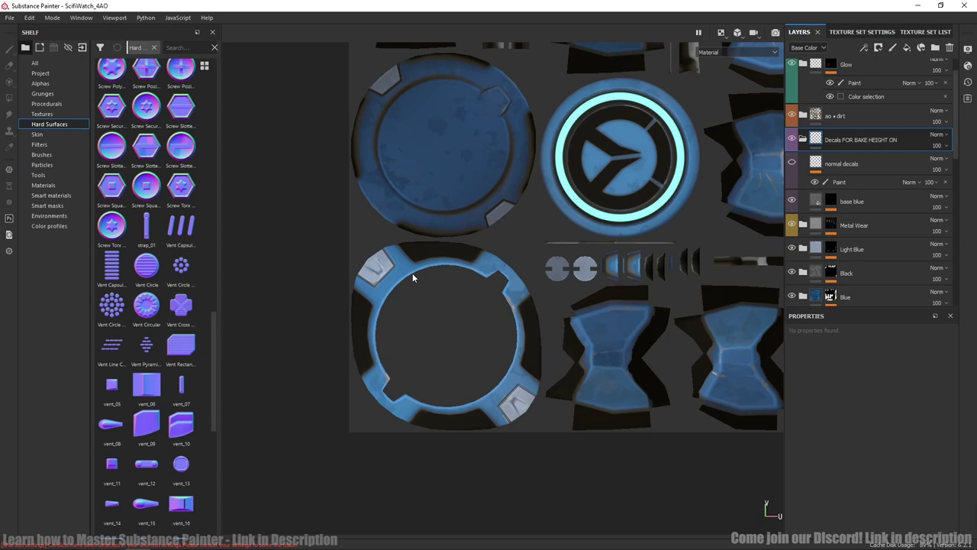
key("F2")
left_click_drag(413, 273, 468, 332, "alt")
scroll(499, 325, "down", 2)
scroll(491, 326, "down", 2)
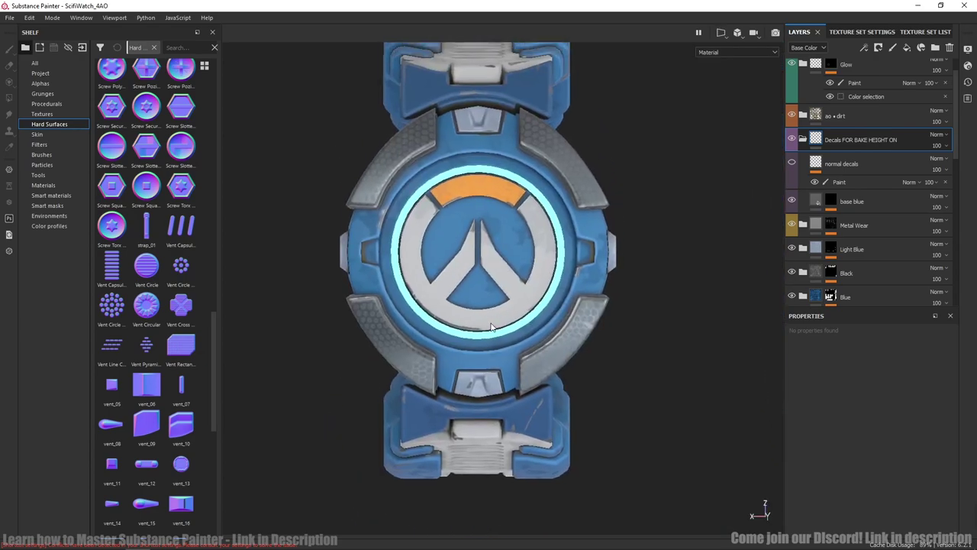
left_click(737, 33)
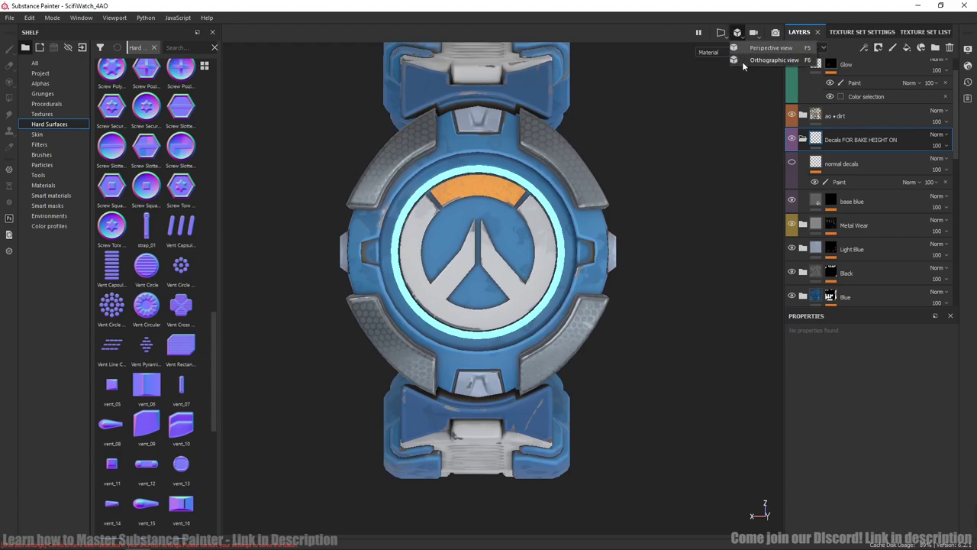
left_click(744, 63)
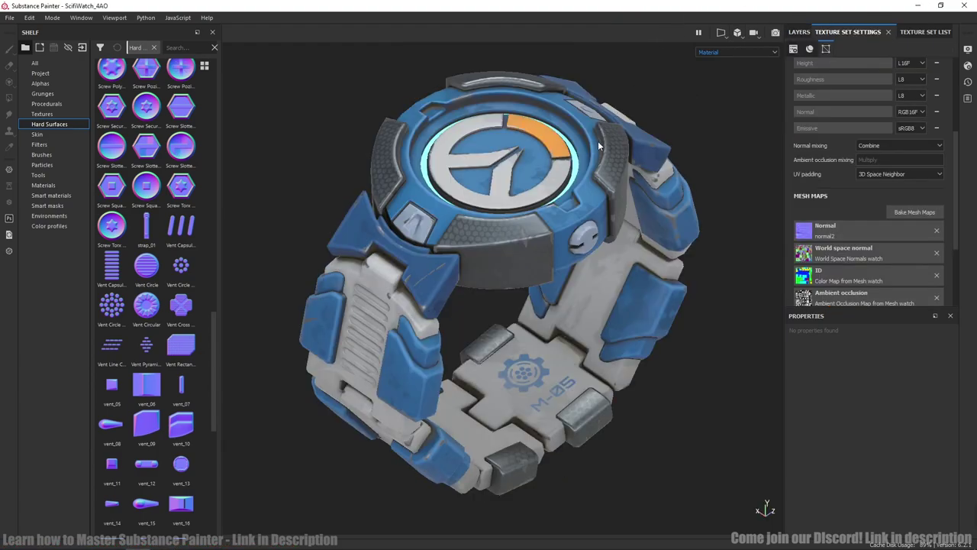
Step: Open the texture export dialog, review My Normal Template and the general export settings, and close it without exporting
left_click_drag(595, 146, 592, 145, "alt")
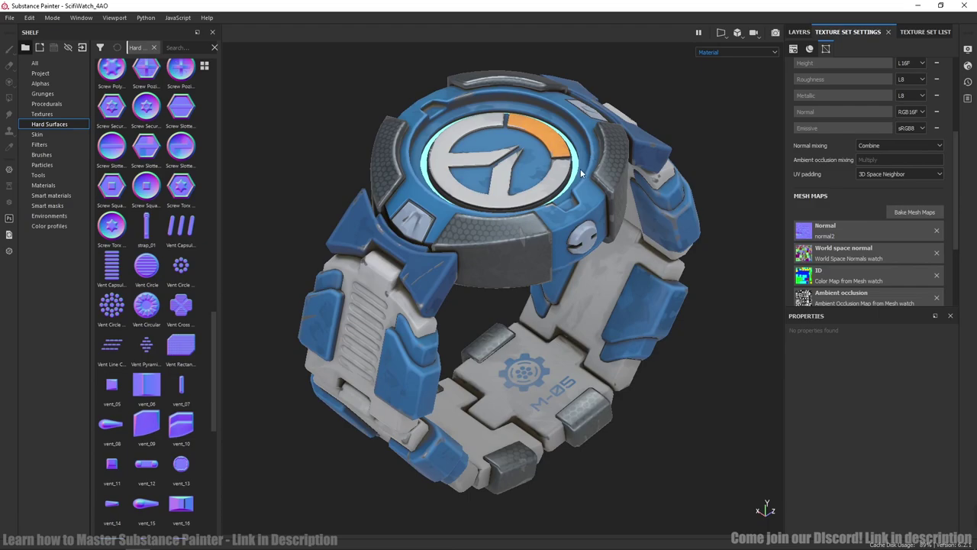
left_click_drag(592, 150, 588, 166, "alt")
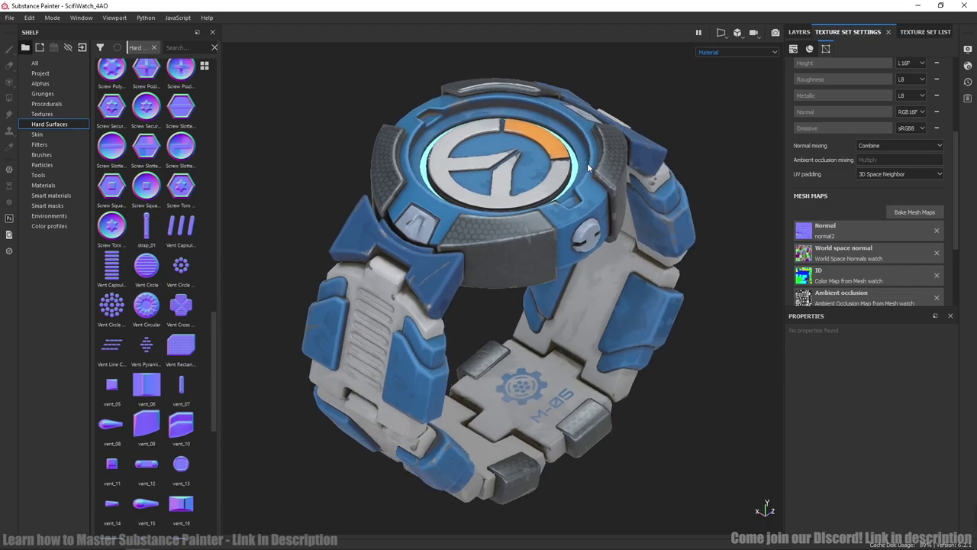
left_click_drag(588, 166, 604, 206, "alt")
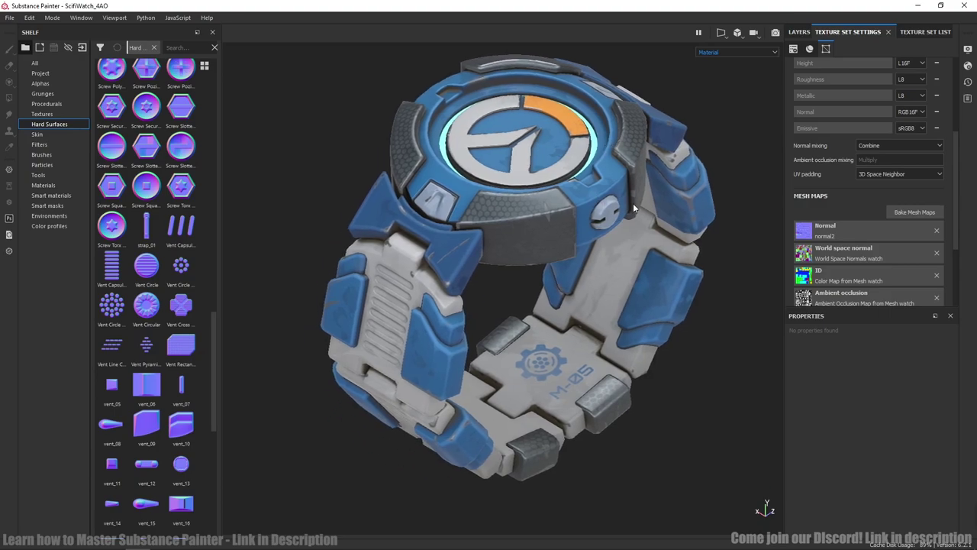
left_click(9, 16)
left_click(32, 197)
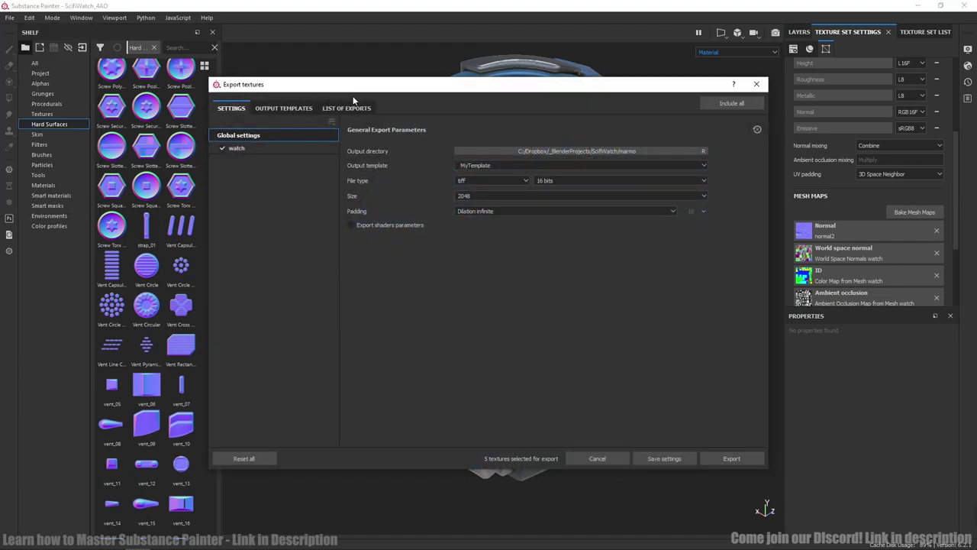
left_click(289, 109)
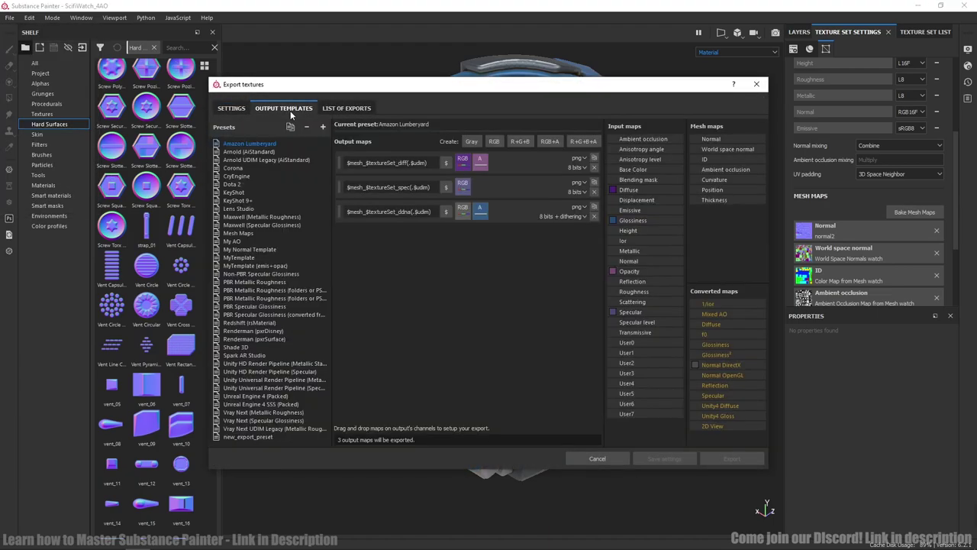
left_click(277, 251)
left_click(231, 109)
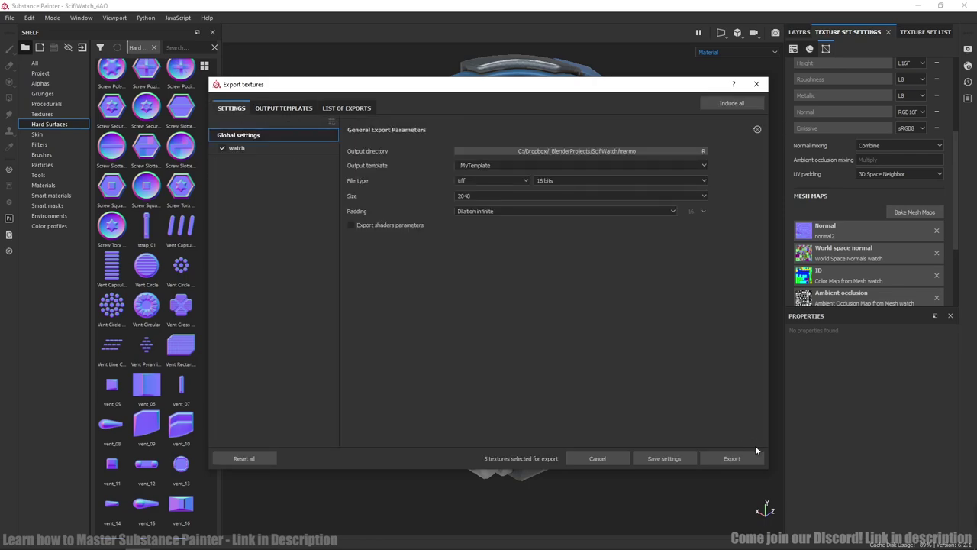
left_click(756, 84)
Step: Display the Normal mesh map on the watch, and check the mesh map baking settings without baking
left_click_drag(614, 208, 618, 208, "alt")
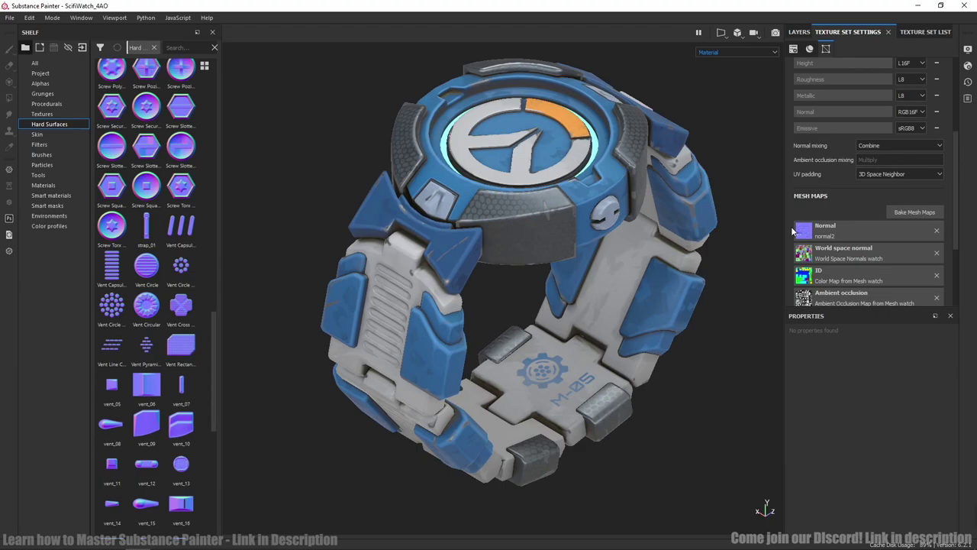
left_click_drag(558, 258, 538, 255, "alt")
left_click(719, 53)
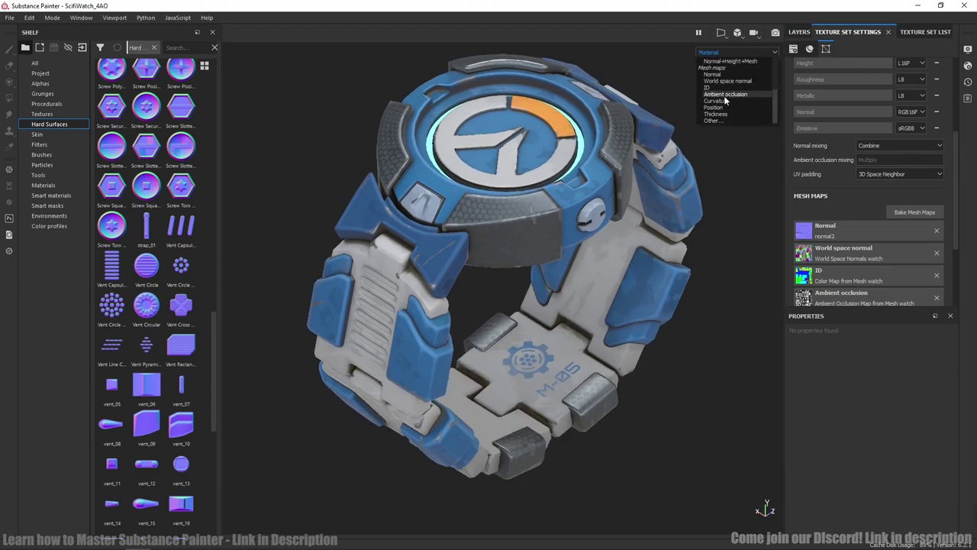
left_click(711, 100)
left_click_drag(602, 168, 437, 281, "alt")
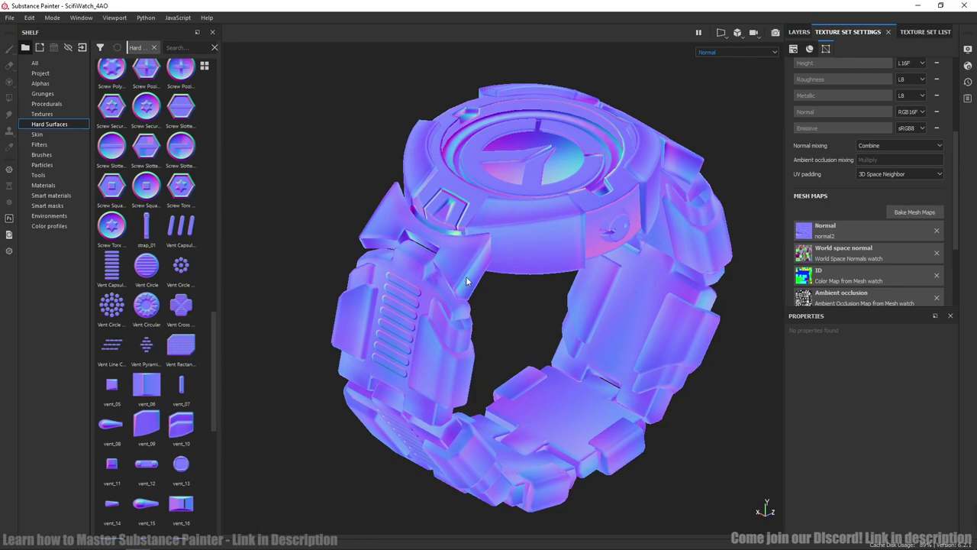
key("ctrl+shift+b")
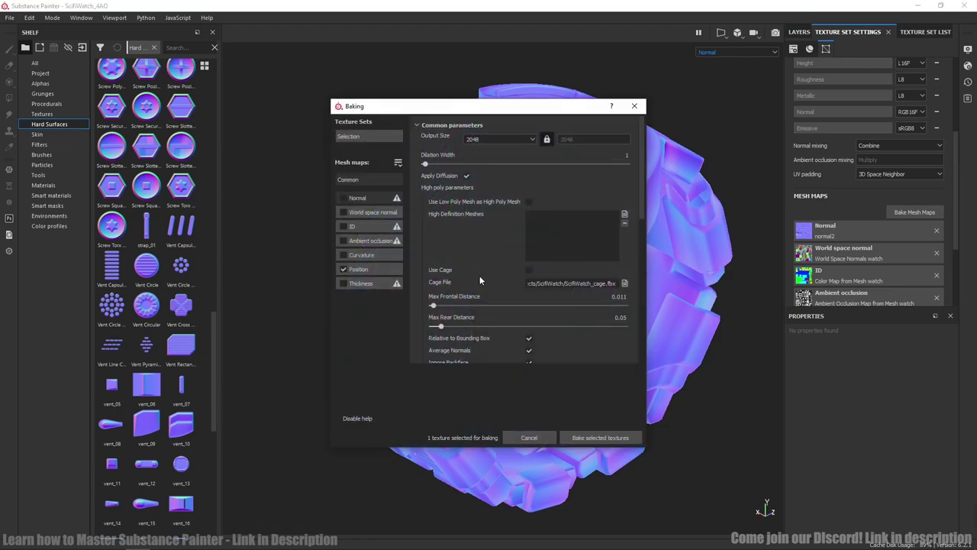
key("Escape")
Step: Display the Curvature and Ambient occlusion mesh maps on the watch, and return to the material display
left_click(737, 52)
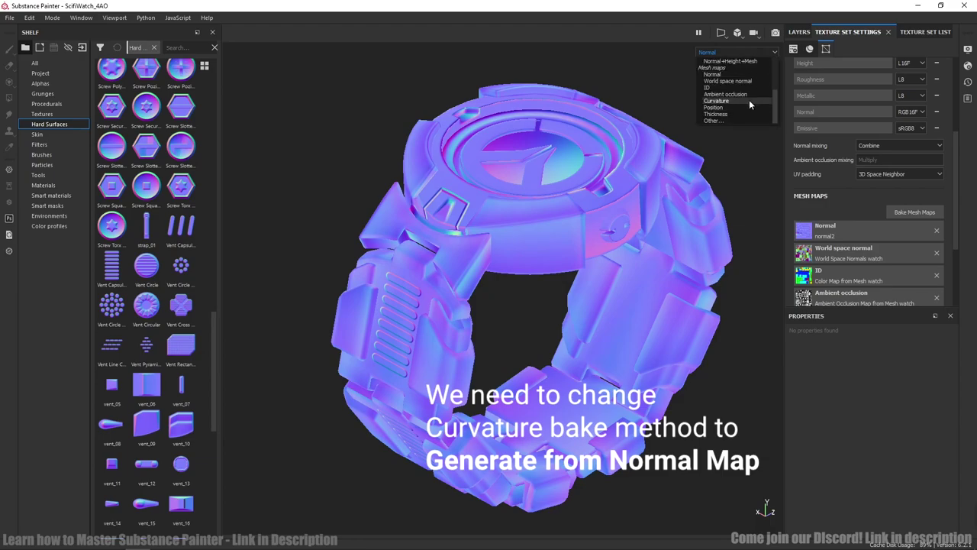
left_click(747, 100)
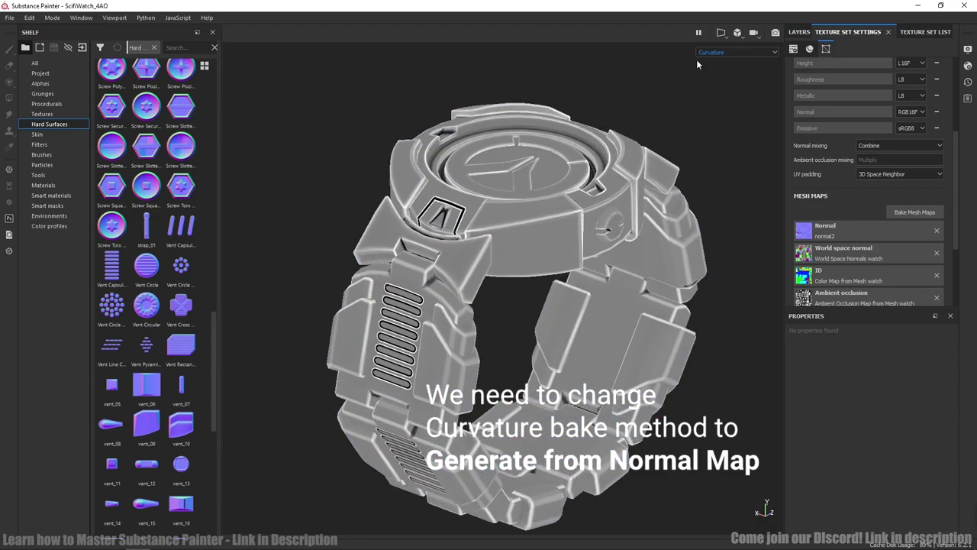
left_click(711, 53)
left_click(725, 94)
left_click_drag(623, 184, 598, 199, "alt")
key("m")
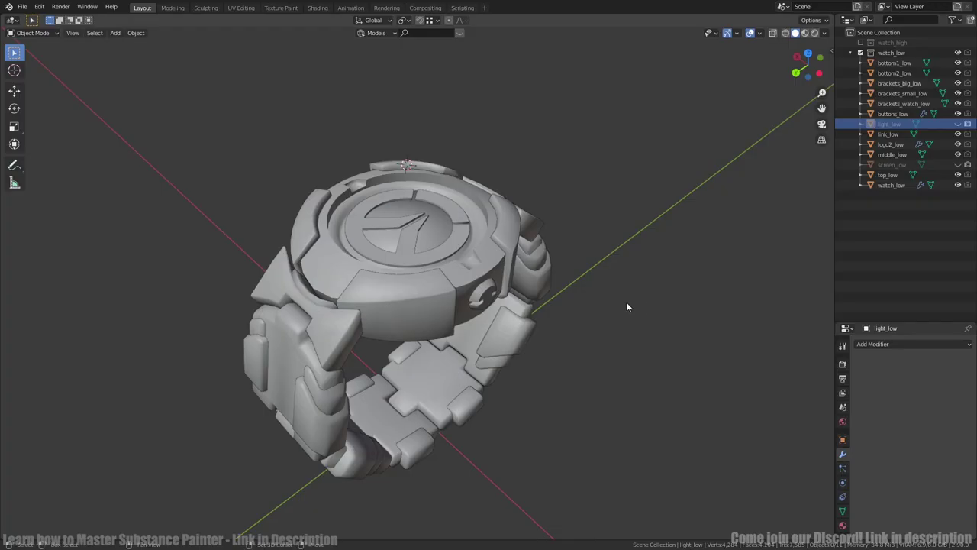
Step: In Blender, unhide the light_low cone, and briefly show the screen_low plane before hiding it again
middle_click_drag(626, 304, 634, 300)
left_click(958, 123)
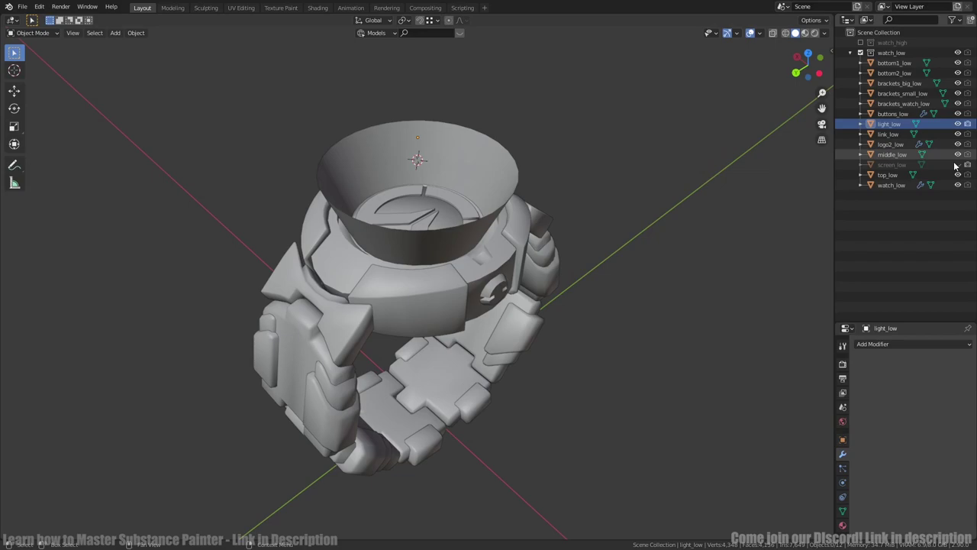
left_click(958, 165)
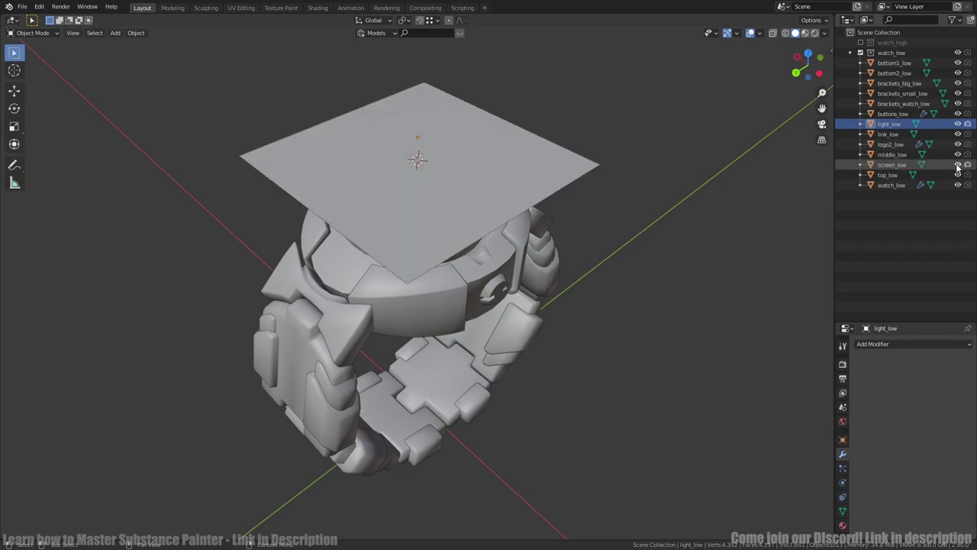
left_click(958, 165)
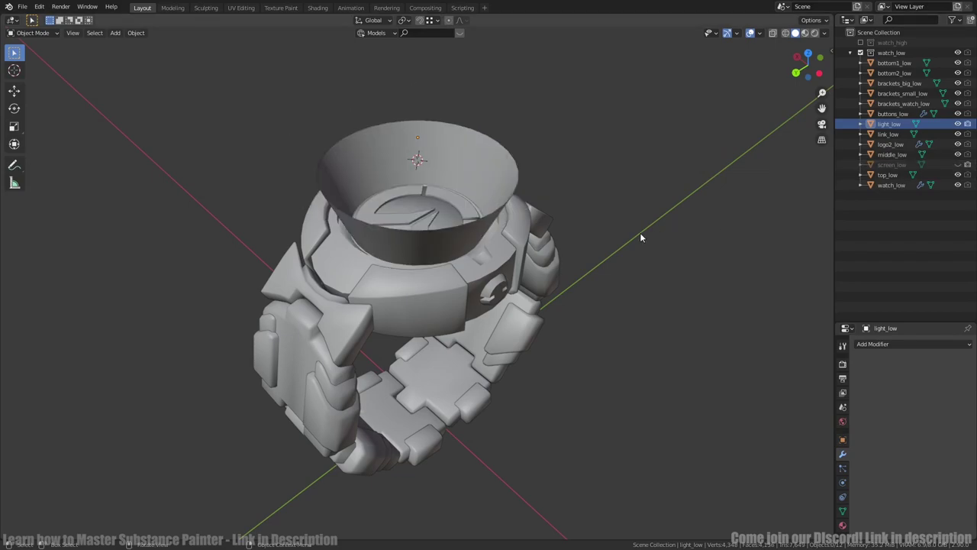
Step: Select the light_low cone above the watch dial and try moving it
middle_click_drag(639, 232, 601, 254)
left_click(506, 197)
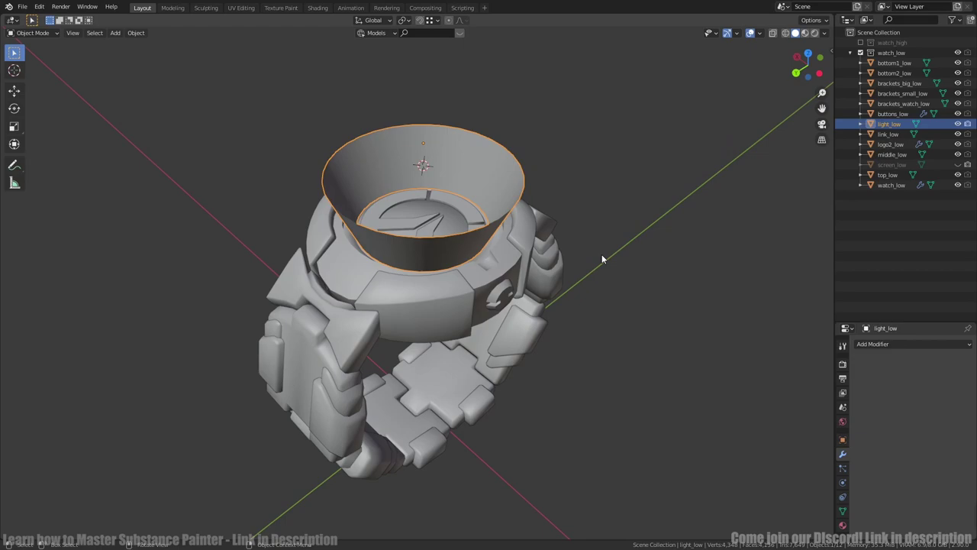
key("g")
left_click(597, 248)
Step: Switch to screen.psd in Photoshop and inspect the paths of the Rounded Rectangle 1 and Ellipse 1 shape layers
key("alt+Tab")
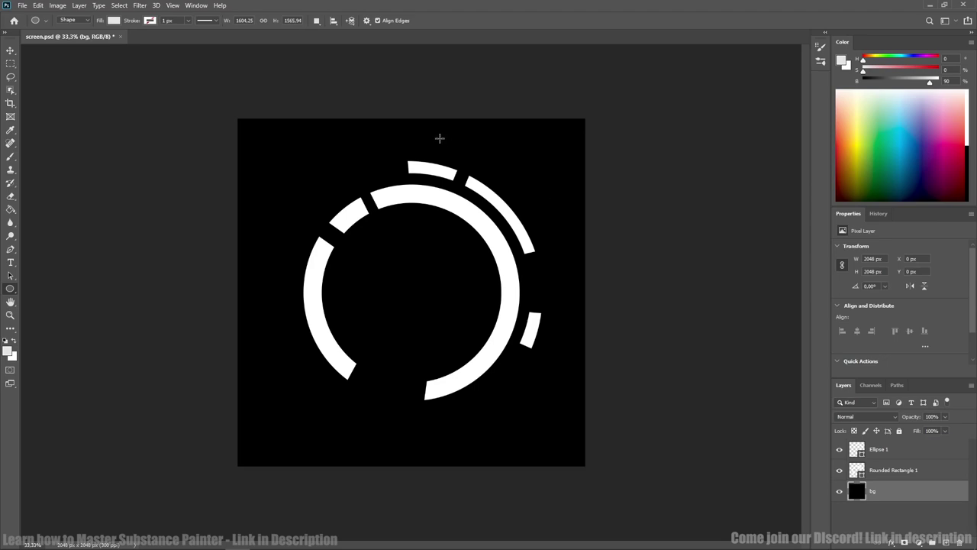
left_click(890, 478)
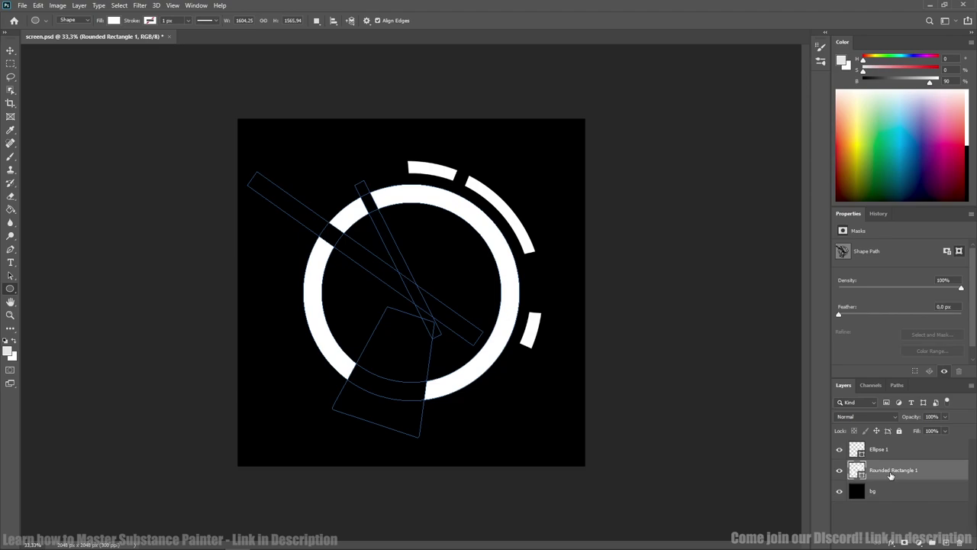
left_click(899, 459)
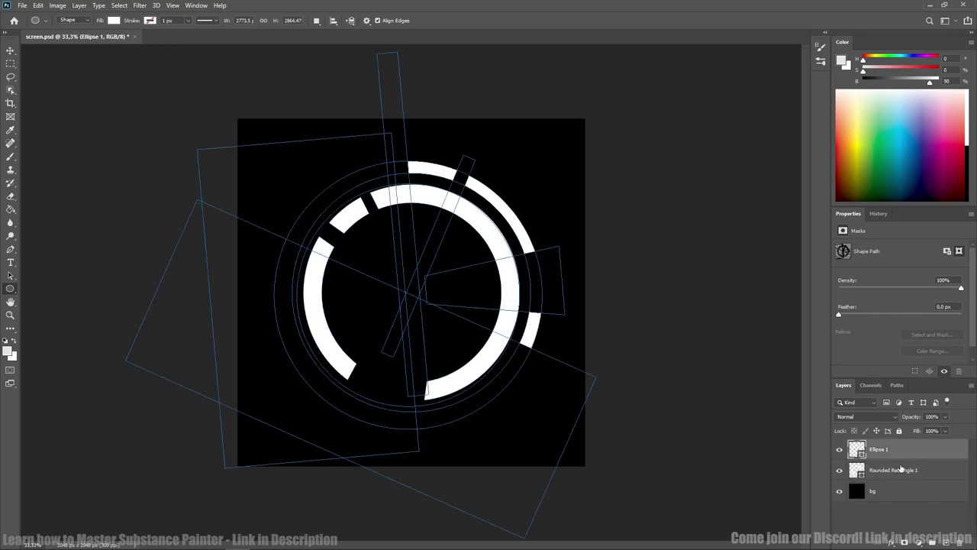
left_click(903, 471)
left_click(912, 458)
Step: Draw two overlapping circles over the ring's upper edge, the second about 387 px wide, and subtract the front shape
left_click_drag(403, 134, 472, 221, "shift")
mouse_move(434, 163)
left_mouse_down("shift")
mouse_move(496, 204)
mouse_move(500, 229)
left_mouse_up("shift")
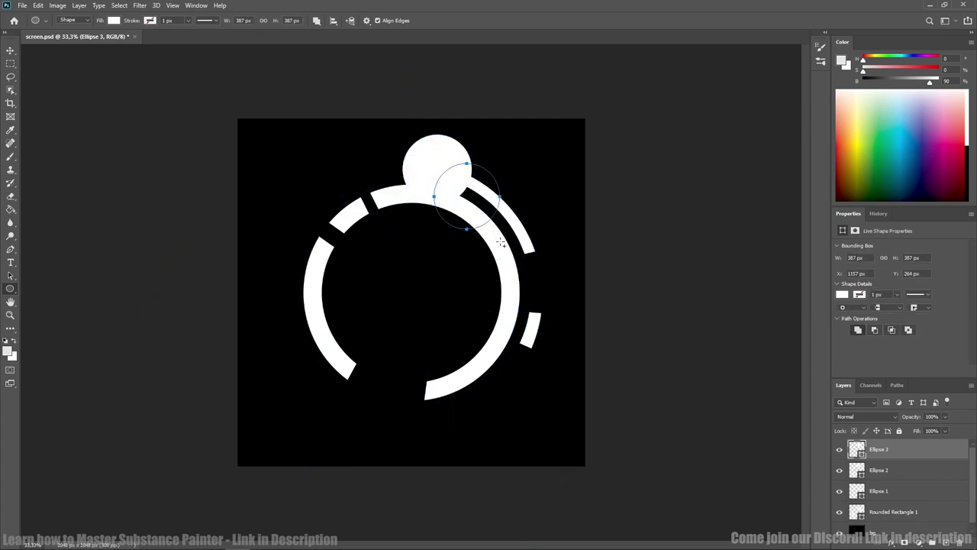
left_click(884, 470, "shift")
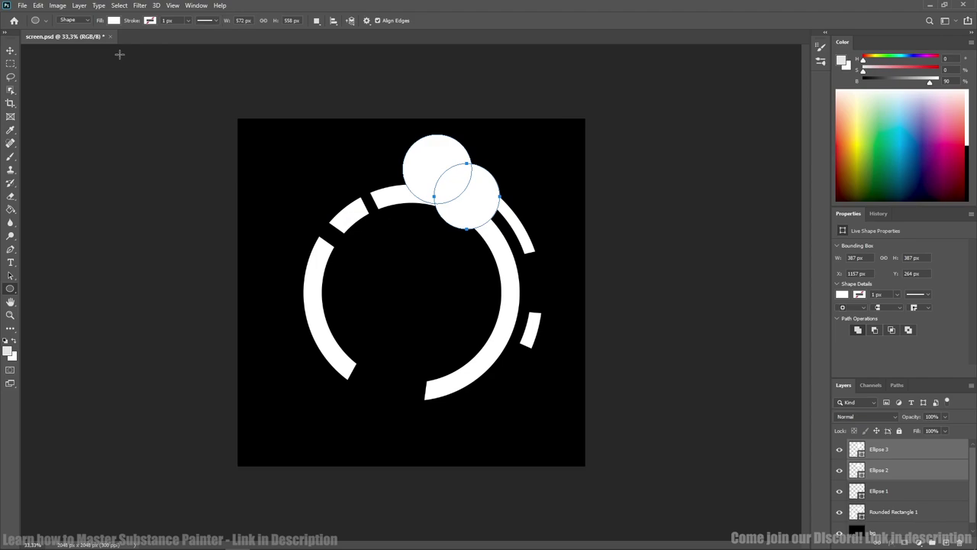
left_click(77, 6)
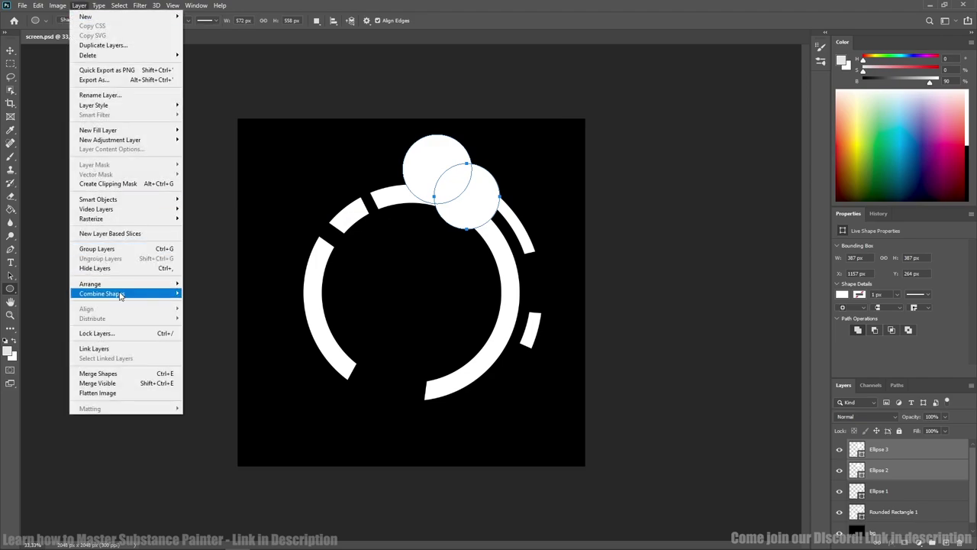
mouse_move(175, 295)
left_click(213, 302)
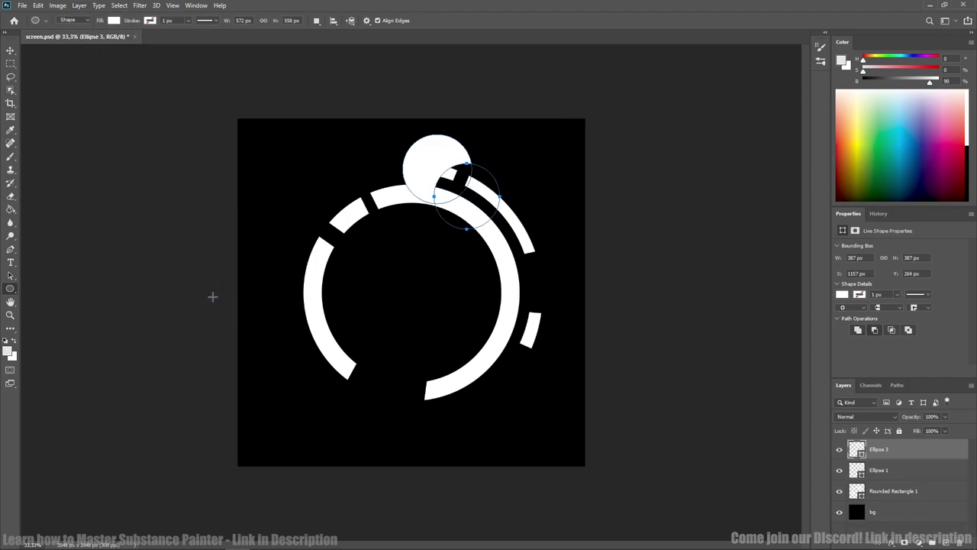
Step: Undo the shape subtraction and both test circles
key("ctrl+z")
key("ctrl+z")
key("ctrl+z")
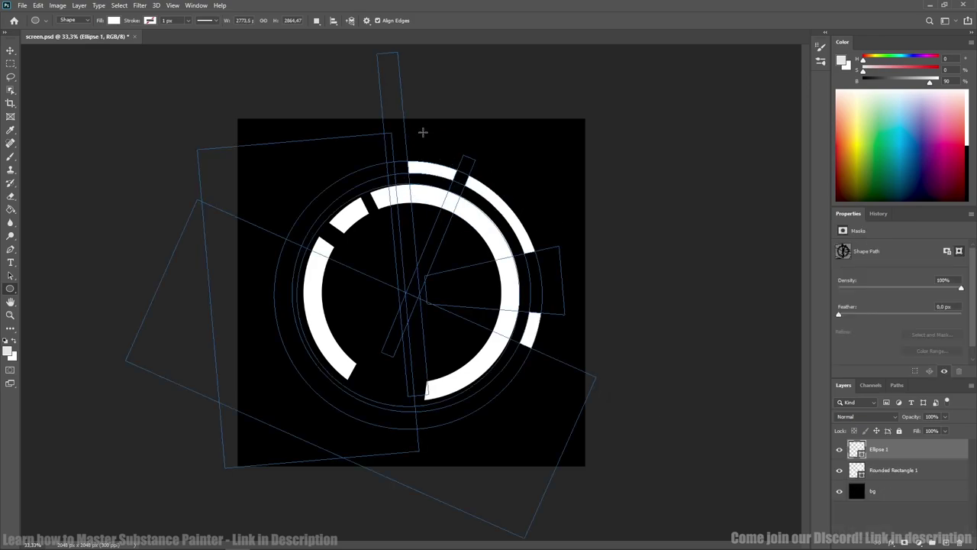
Step: Try combining an overlapping circle about 492 px wide with a circle about 486 px wide in one shape layer
left_click_drag(422, 131, 504, 213)
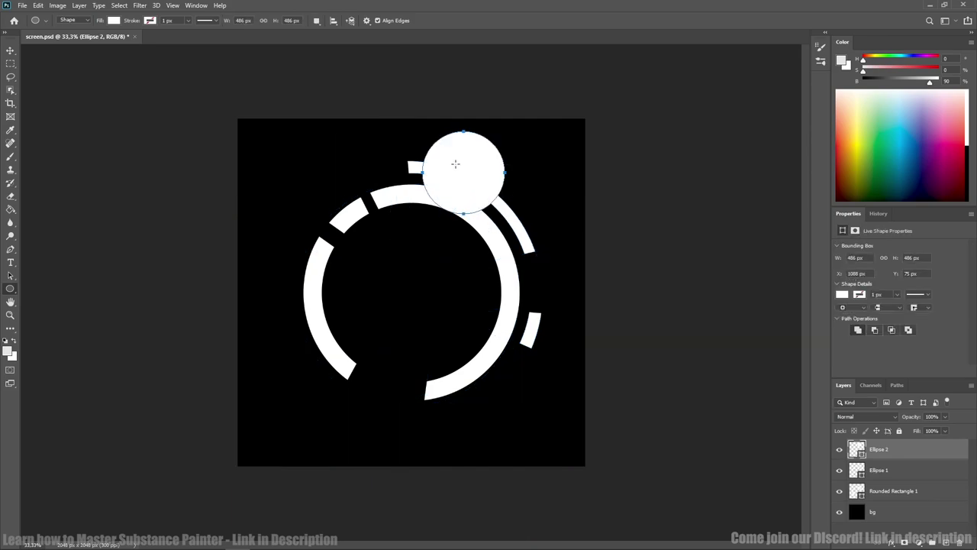
left_click_drag(456, 165, 538, 247, "shift")
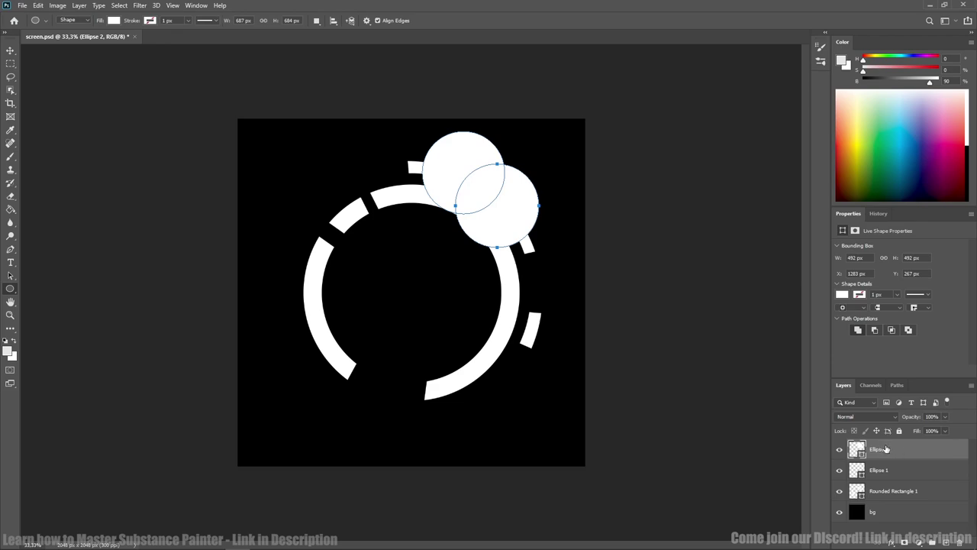
key("ctrl+e")
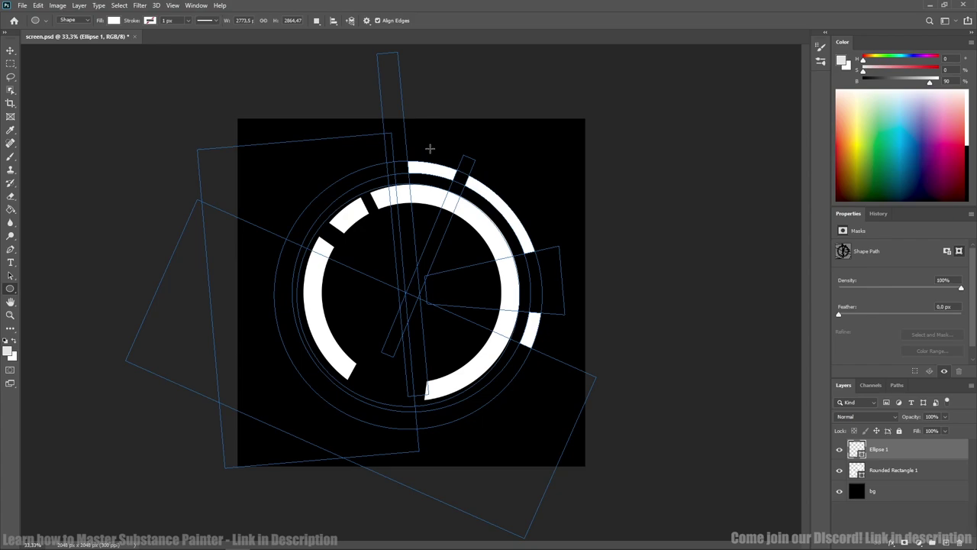
Step: Draw a circle about 507 px wide over the ring's upper edge, and a second circle overlapping it
left_click_drag(434, 136, 519, 222)
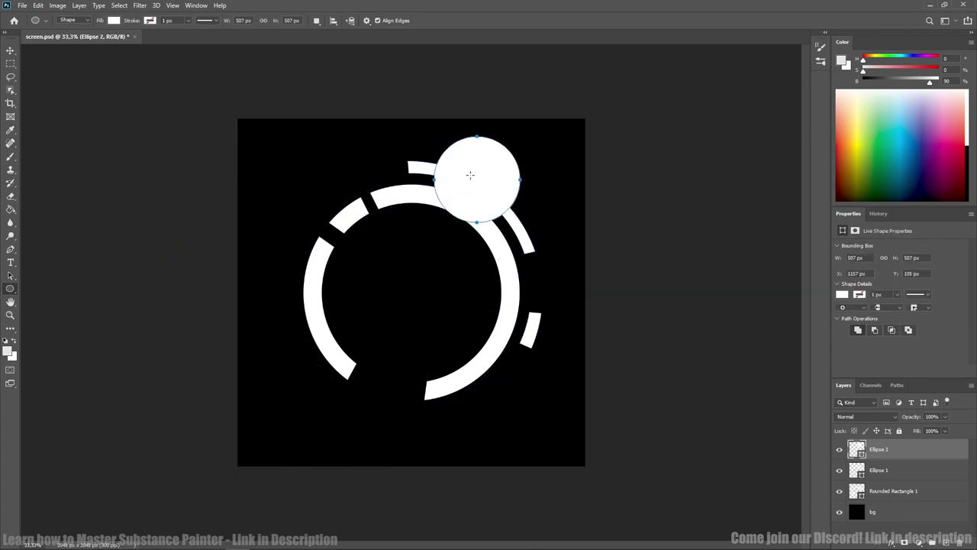
left_click_drag(470, 174, 553, 255)
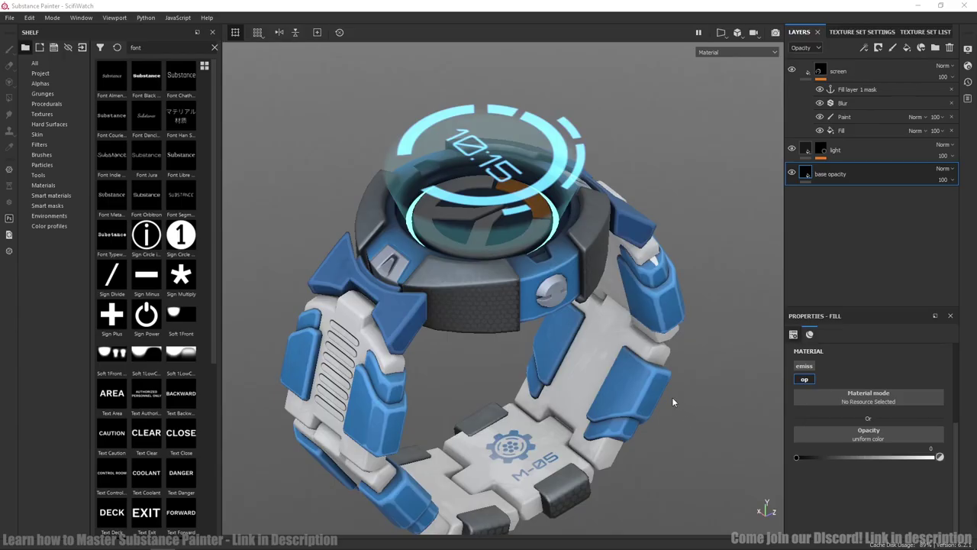
Step: Examine the holographic screen on the watch from several angles and review the screen texture set's opacity and emissive channels
left_click_drag(672, 396, 616, 380, "alt")
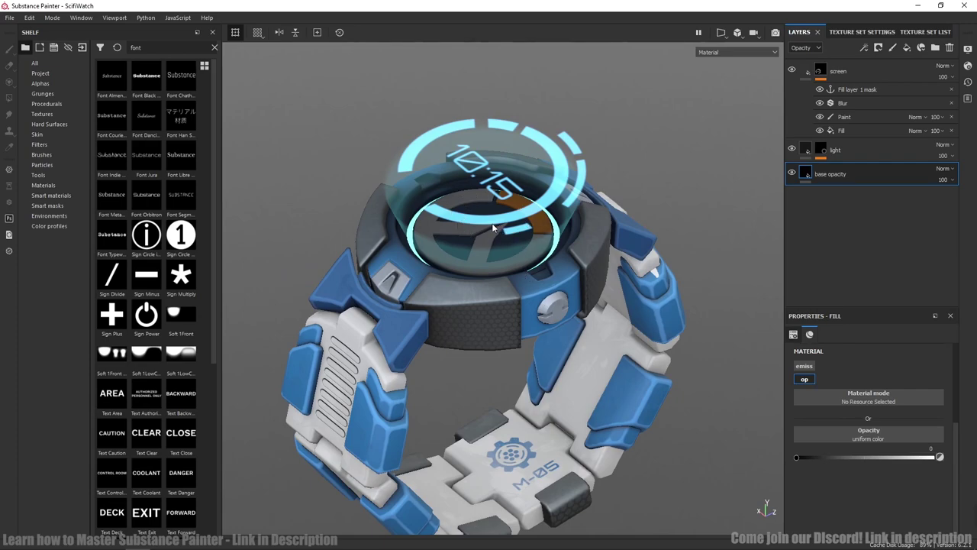
left_click_drag(456, 223, 460, 223, "alt")
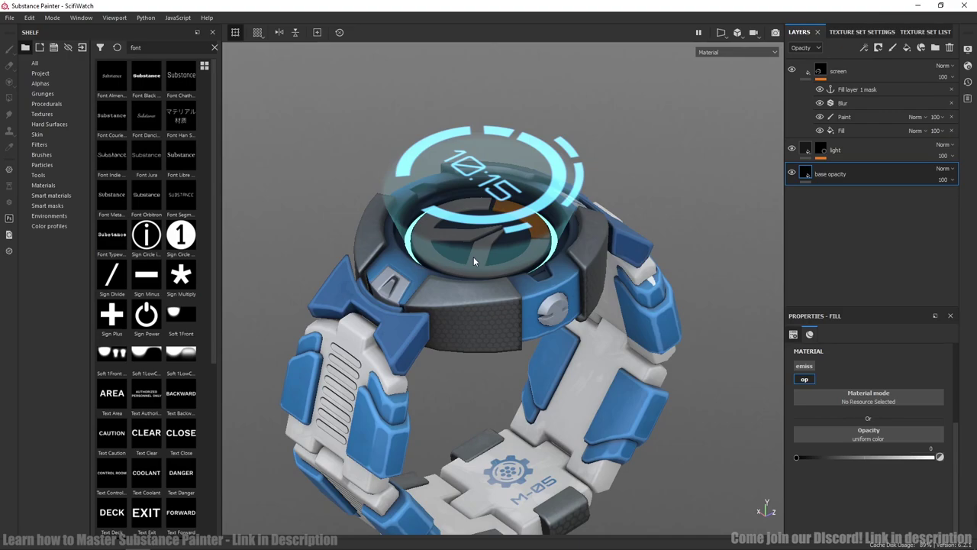
left_click_drag(468, 262, 460, 232, "alt")
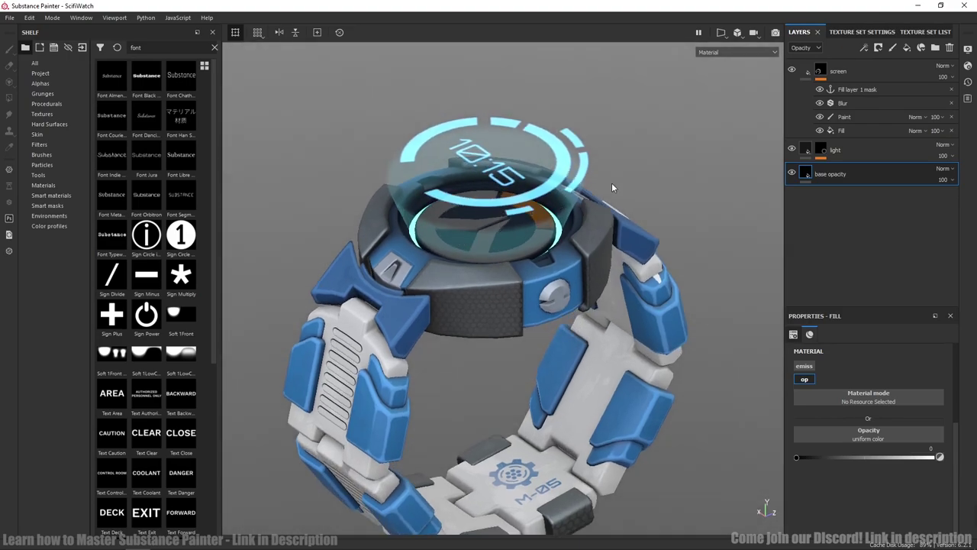
left_click(837, 33)
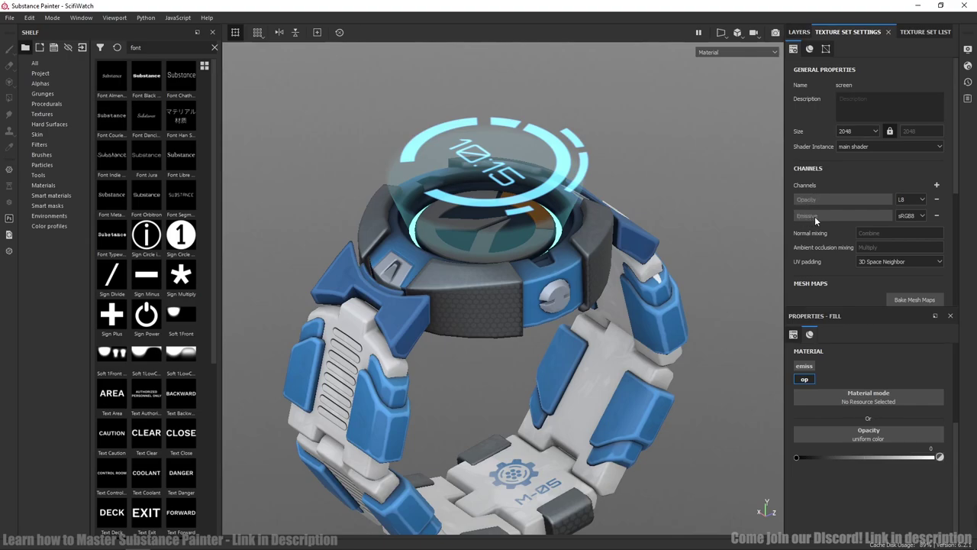
left_click(798, 32)
left_click_drag(486, 229, 479, 202, "alt")
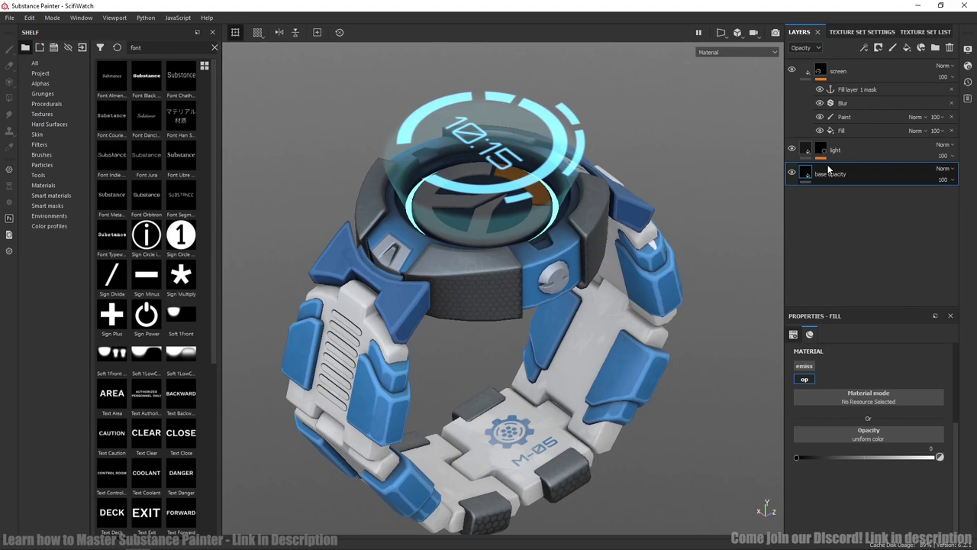
Step: Inspect the grayscale image used by the fill in the screen layer's mask and compare it with the hologram on the model
left_click(844, 130)
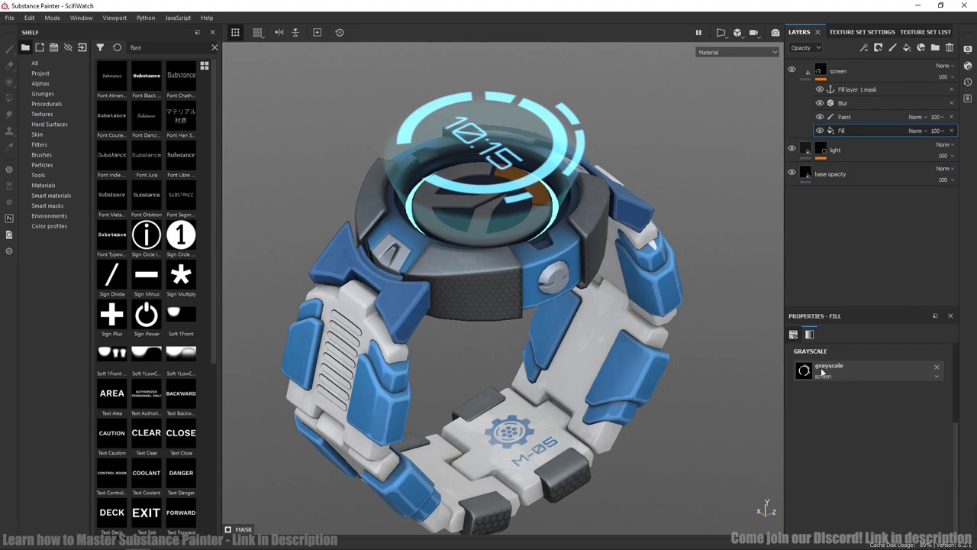
left_click_drag(469, 293, 482, 293, "alt")
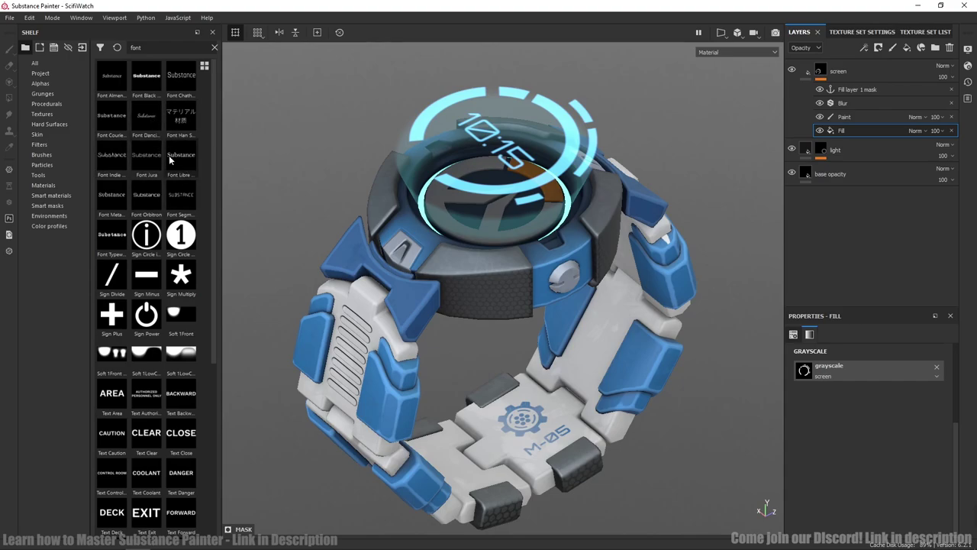
left_click_drag(561, 276, 532, 275, "alt")
Step: Inspect the 3D Distance effects in the light layer's mask and adjust the layer's fill opacity to 0.0912
left_click(835, 150)
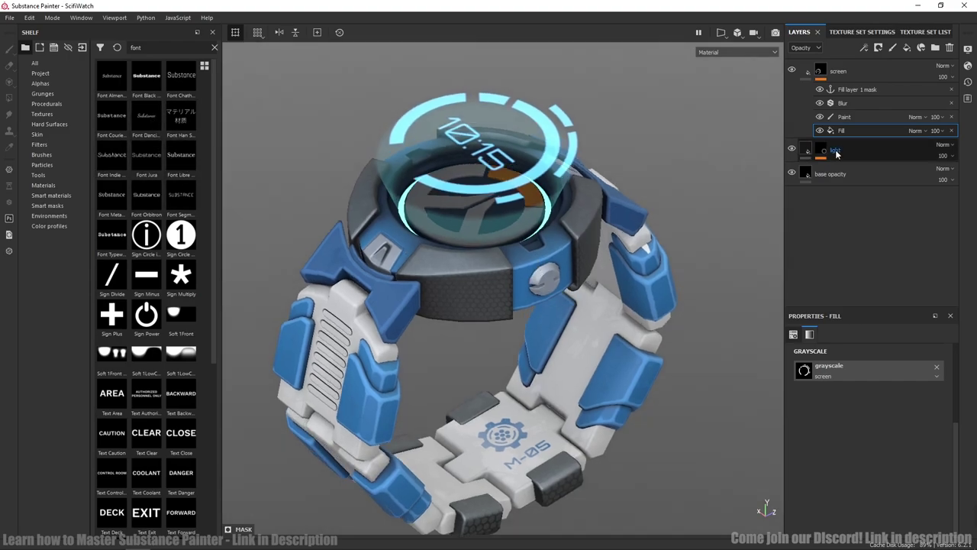
left_click(807, 151)
left_click(847, 181)
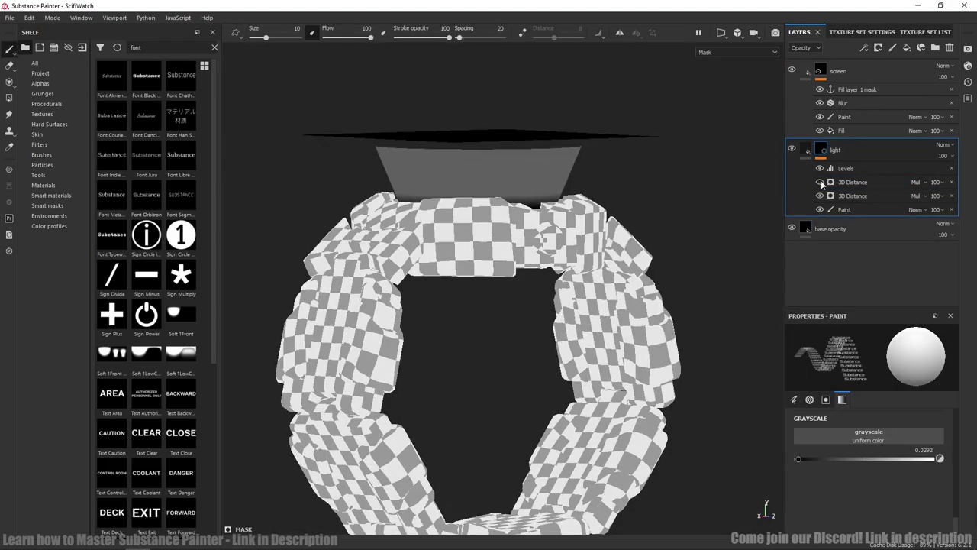
left_click(835, 196)
left_click_drag(858, 420, 873, 419)
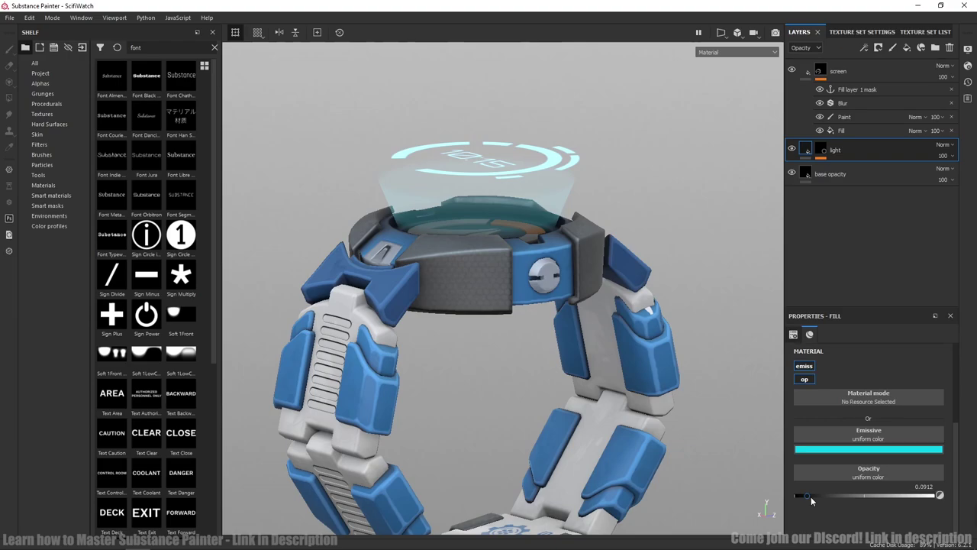
left_click_drag(811, 495, 826, 495)
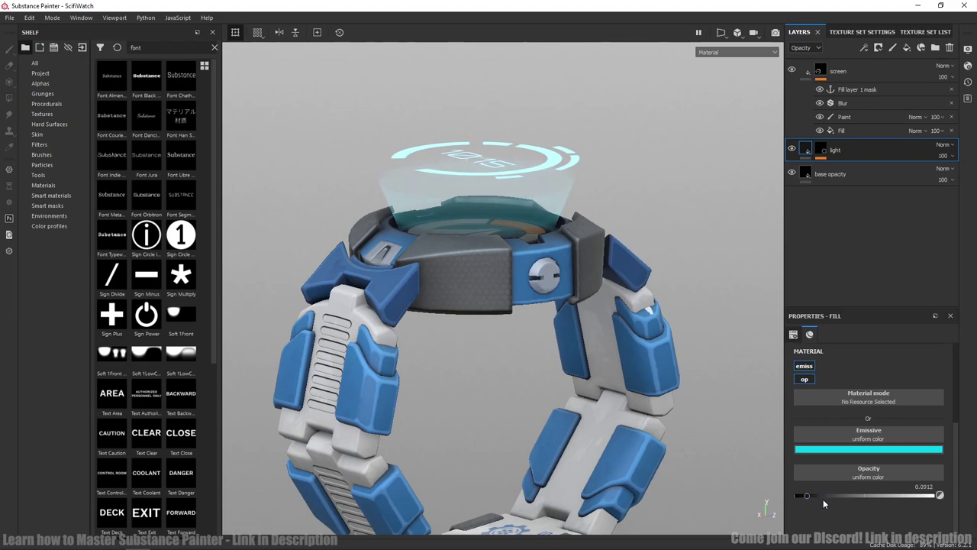